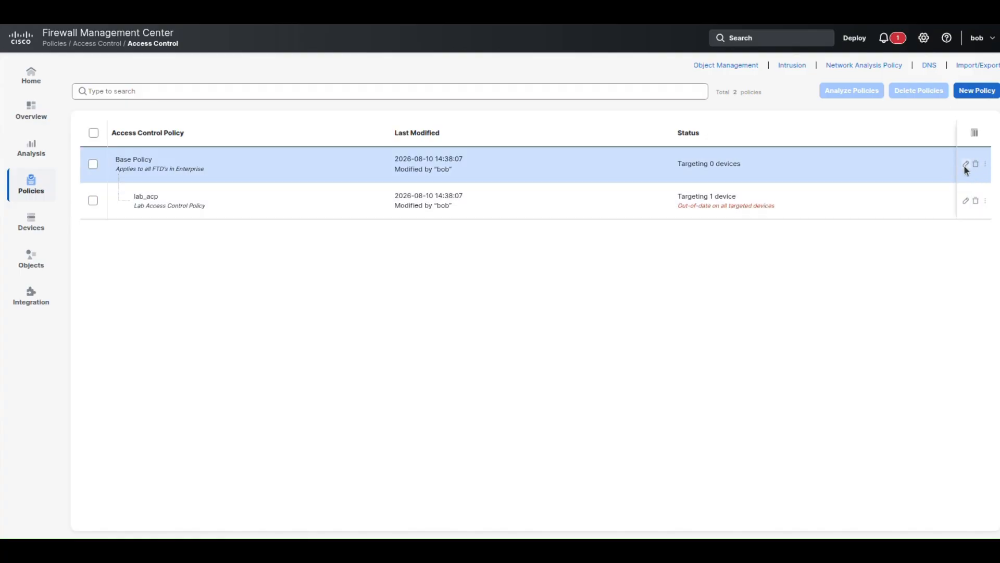
# - In Base Policy's Security Intelligence settings, add the network categories Attackers through Tor_exit_node to the block list for the outside zone
pyautogui.click(965, 165)
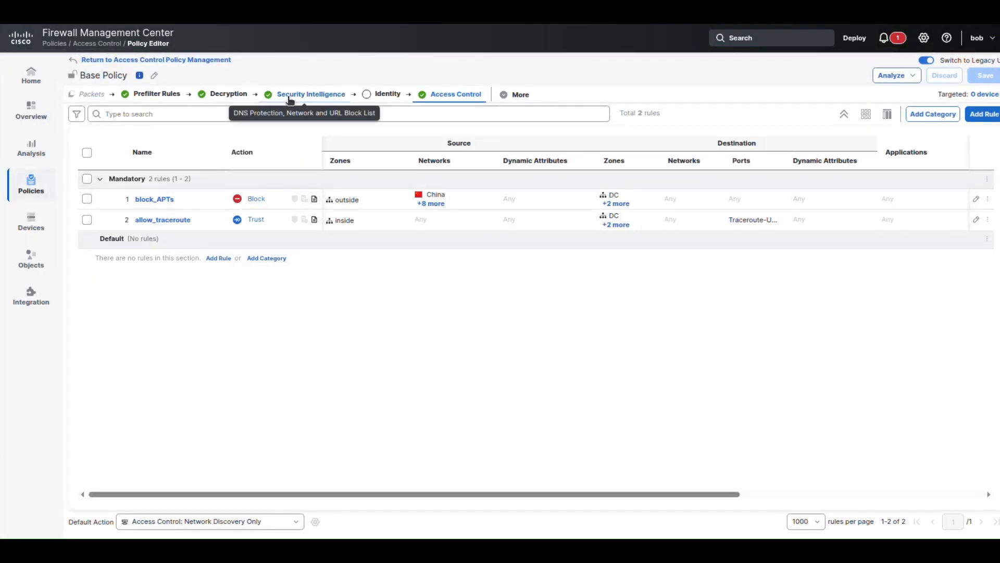
pyautogui.click(290, 98)
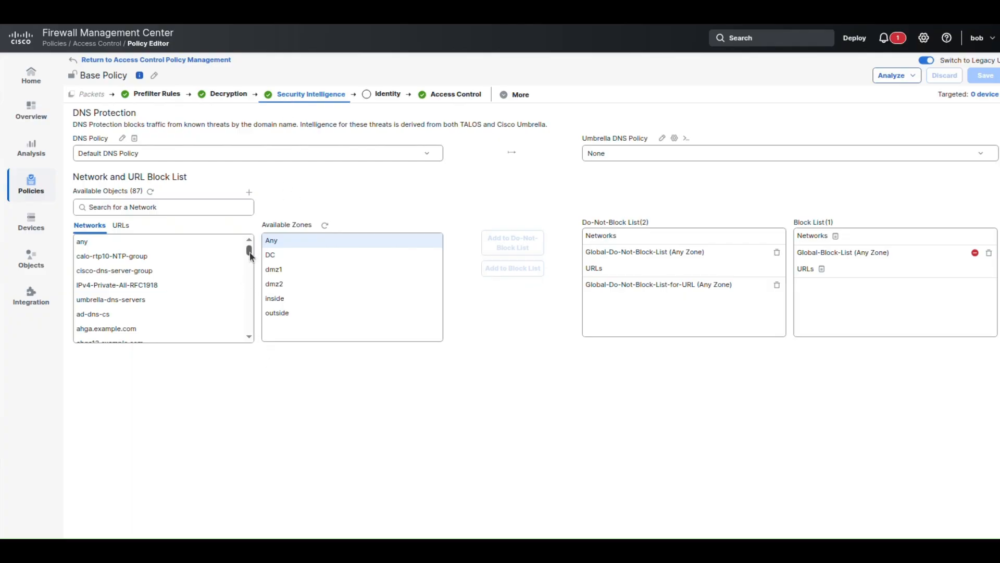
pyautogui.moveTo(251, 255); pyautogui.dragTo(249, 304)
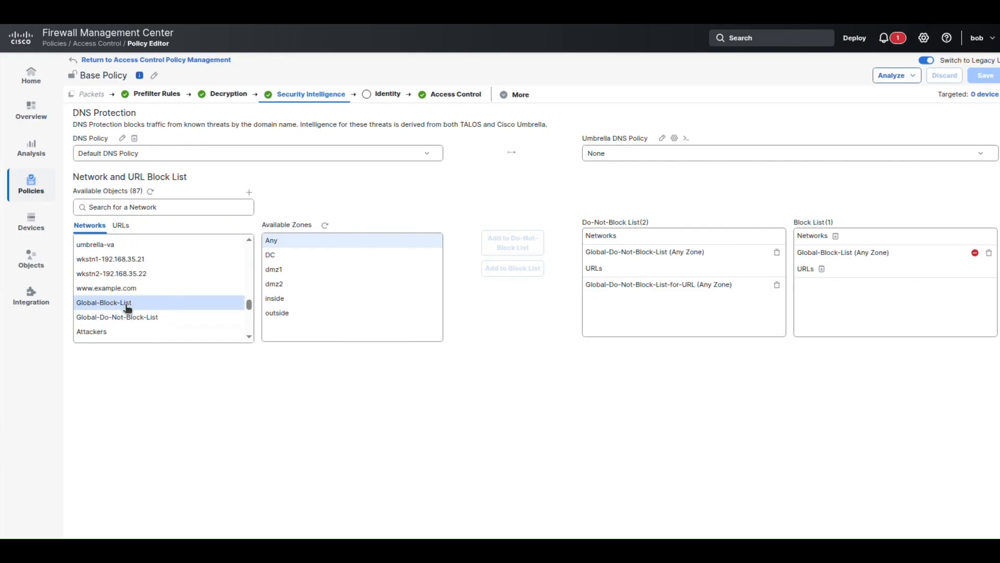
pyautogui.click(116, 333)
pyautogui.click(249, 337)
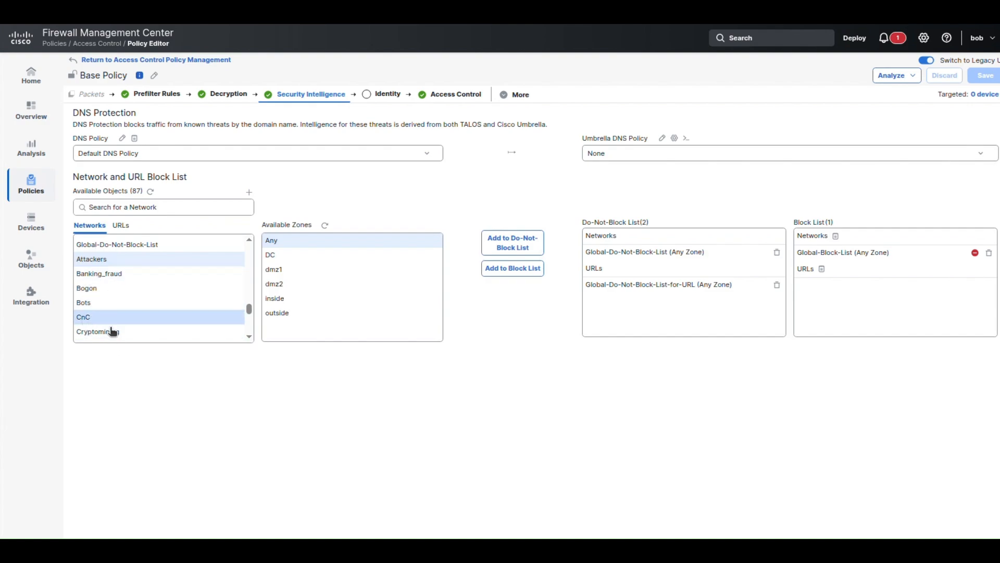
pyautogui.moveTo(106, 259)
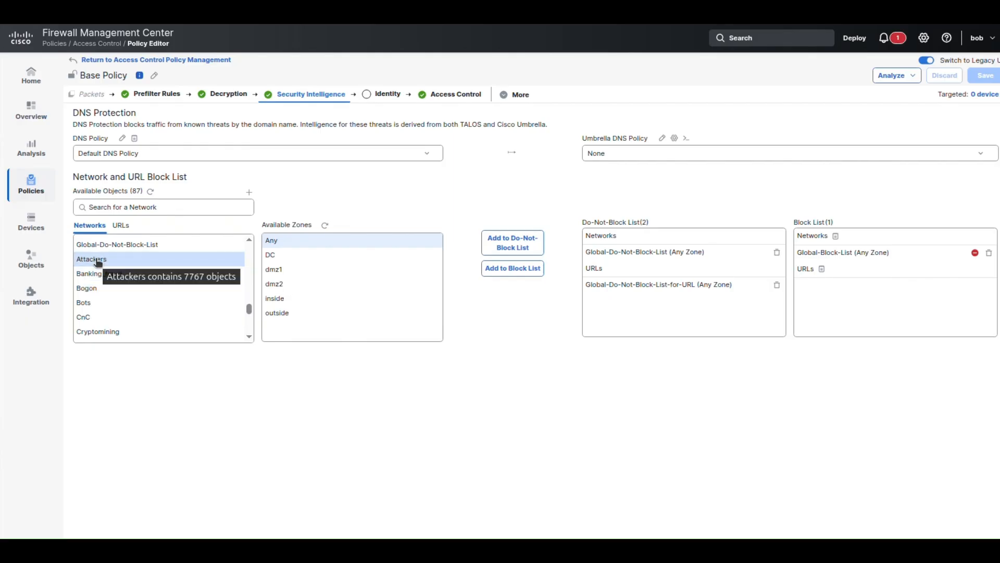
pyautogui.click(249, 336)
pyautogui.moveTo(249, 336); pyautogui.dragTo(249, 336)
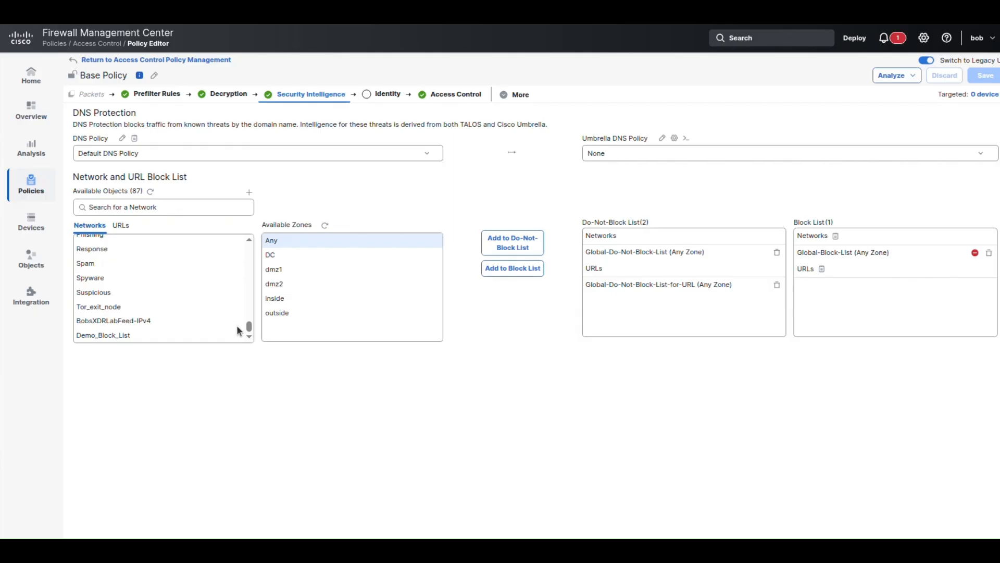
pyautogui.keyDown('shift'); pyautogui.click(132, 305); pyautogui.keyUp('shift')
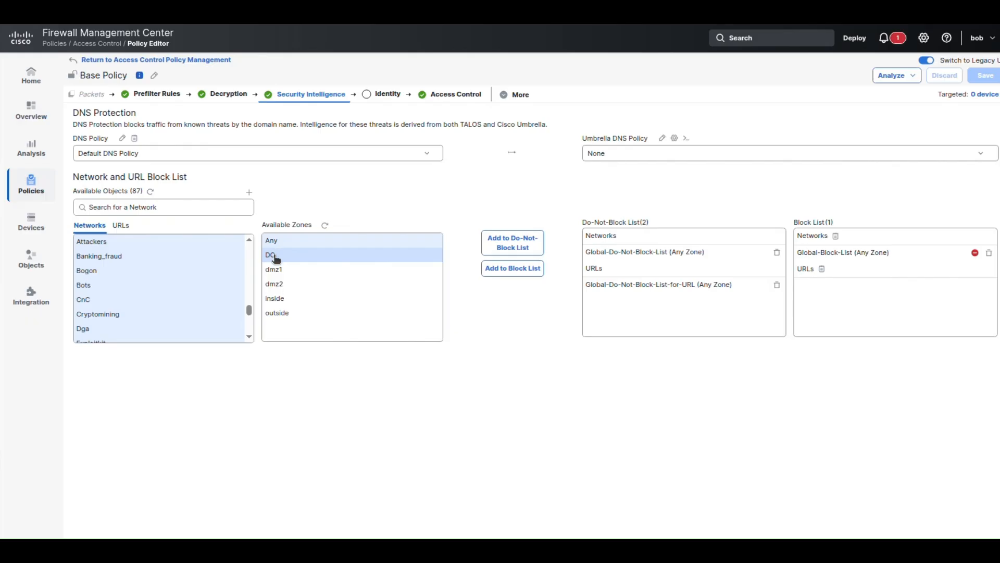
pyautogui.click(283, 315)
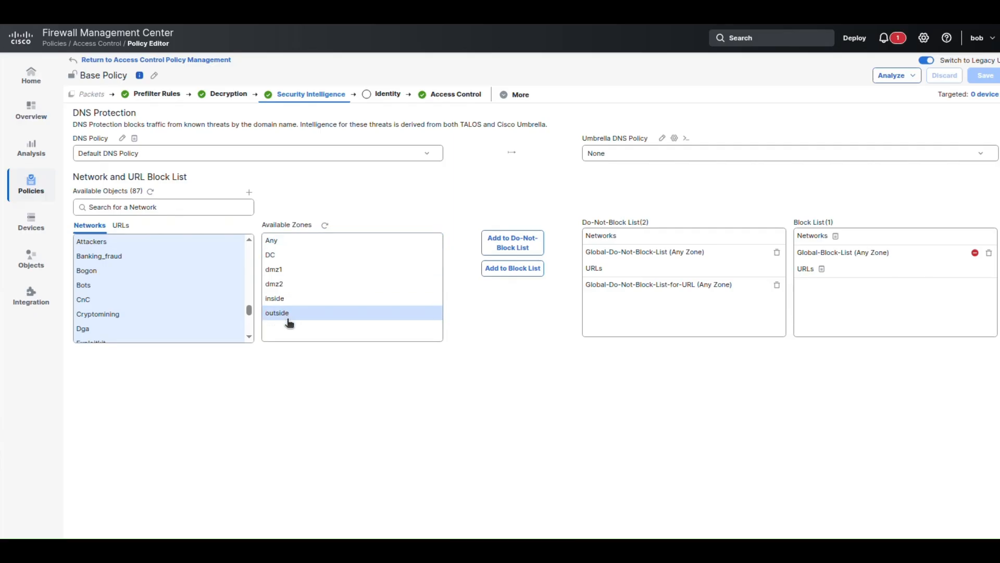
pyautogui.click(523, 274)
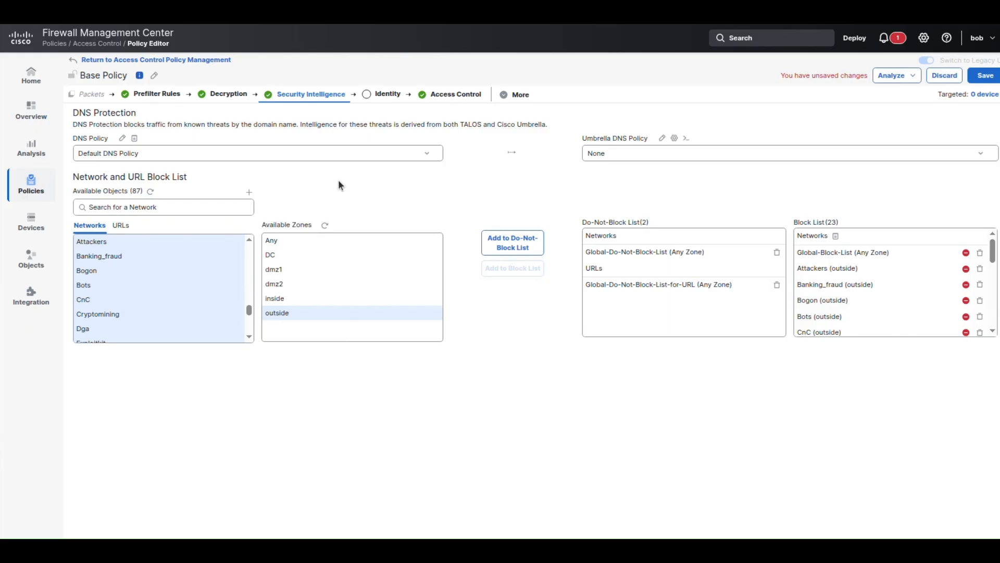
# - Add the URL categories URL Attackers through URL Tor_exit_node to the block list for the outside zone
pyautogui.click(120, 228)
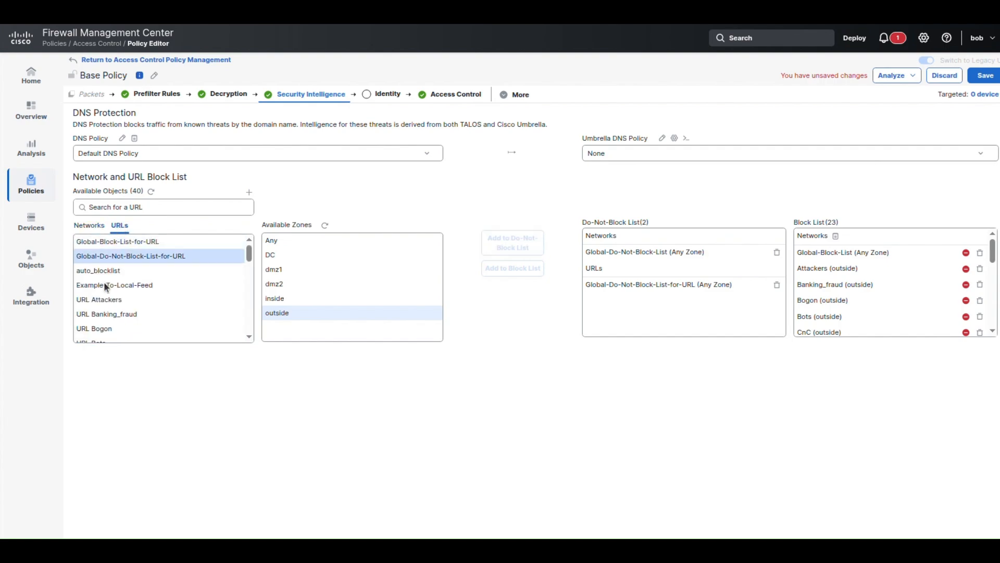
pyautogui.click(94, 300)
pyautogui.keyDown('ctrl'); pyautogui.click(135, 314); pyautogui.keyUp('ctrl')
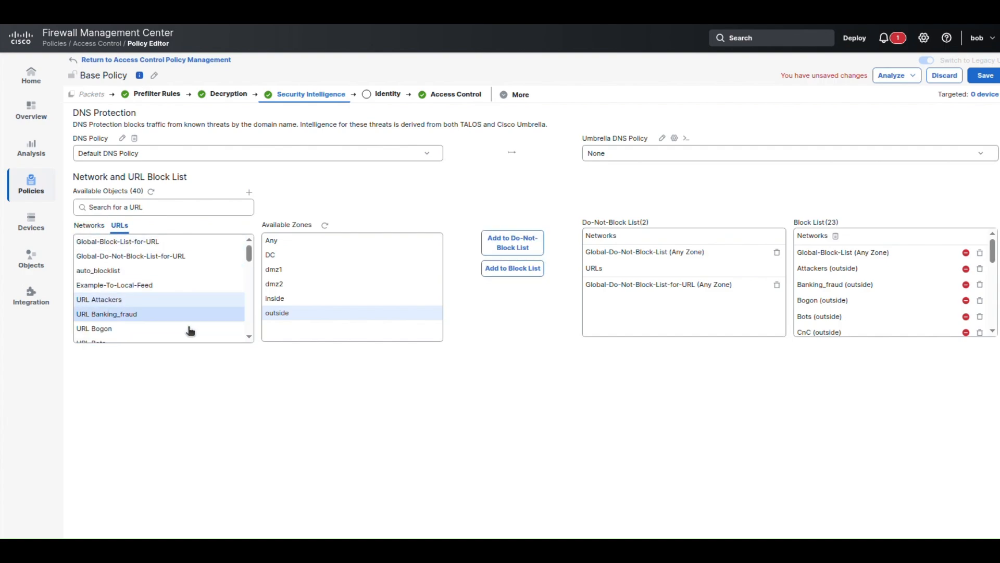
pyautogui.click(249, 331)
pyautogui.scroll(-5, 248, 326)
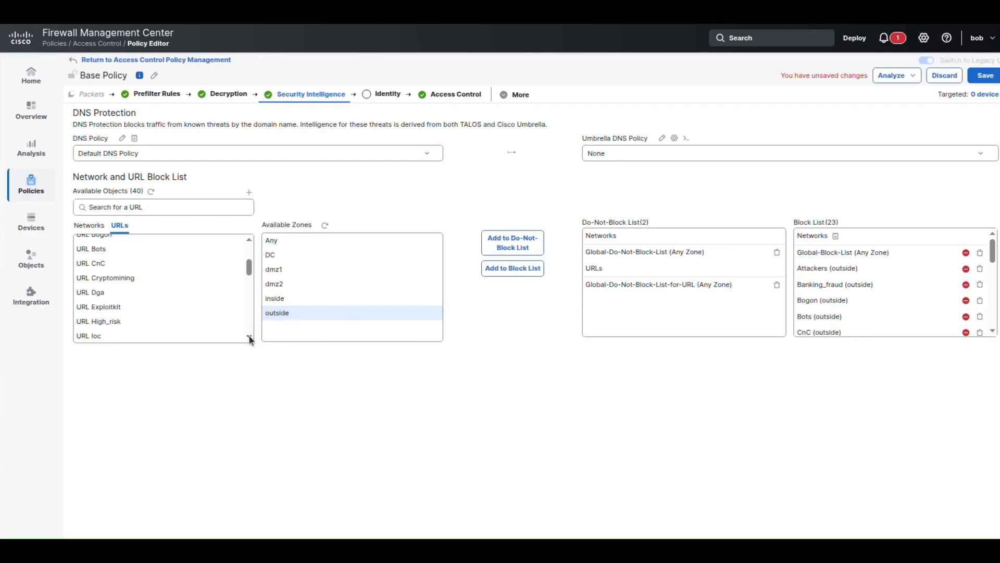
pyautogui.scroll(-4, 249, 336)
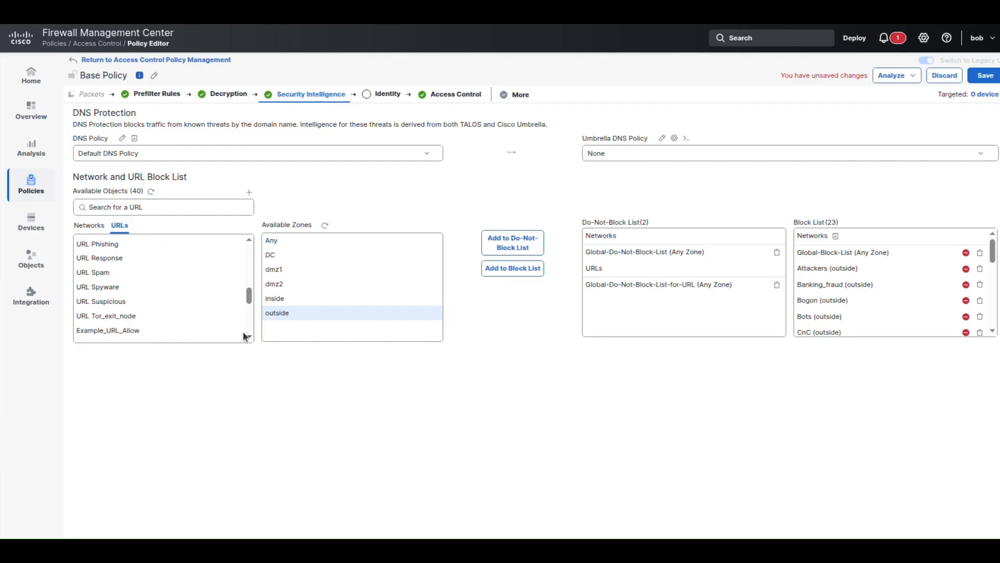
pyautogui.keyDown('shift'); pyautogui.click(154, 330); pyautogui.keyUp('shift')
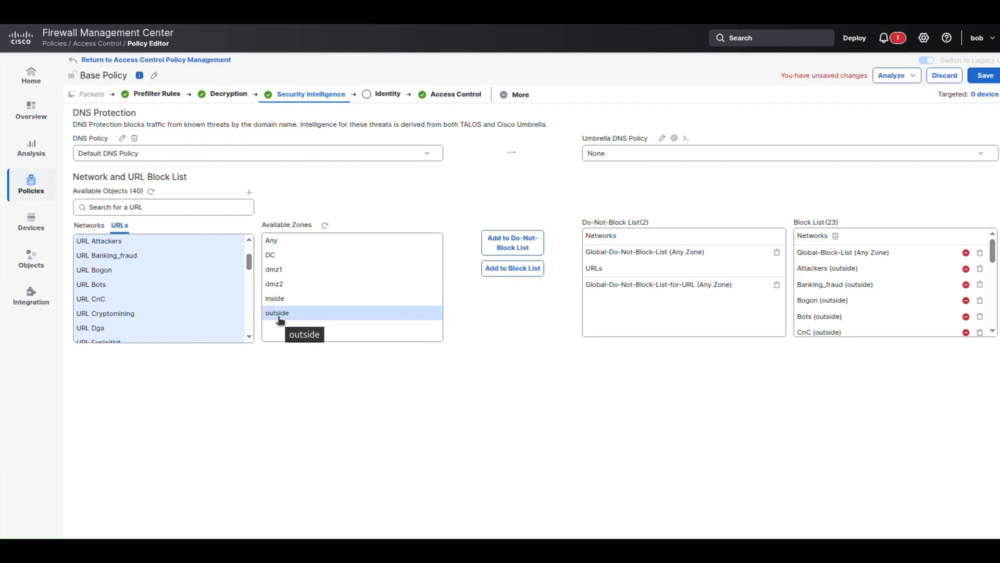
pyautogui.click(525, 270)
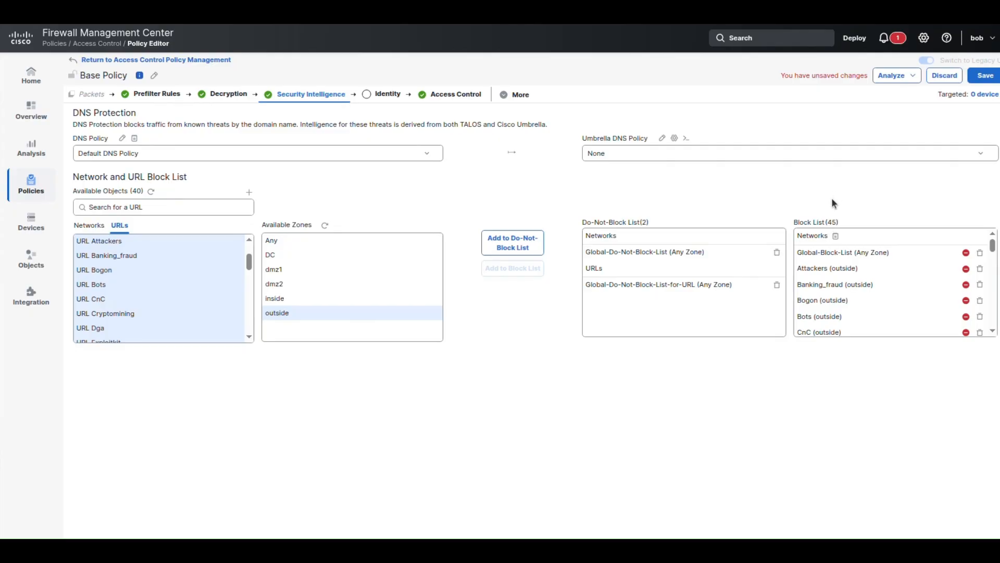
# - Enable sending connection events to the Syslog Server in the network block list's logging options
pyautogui.click(836, 237)
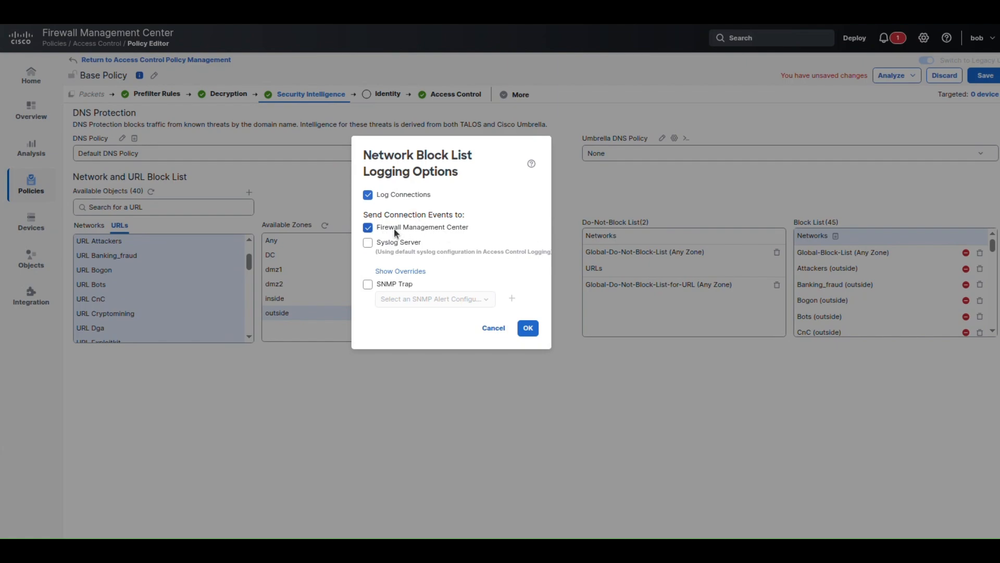
pyautogui.click(369, 244)
pyautogui.click(532, 331)
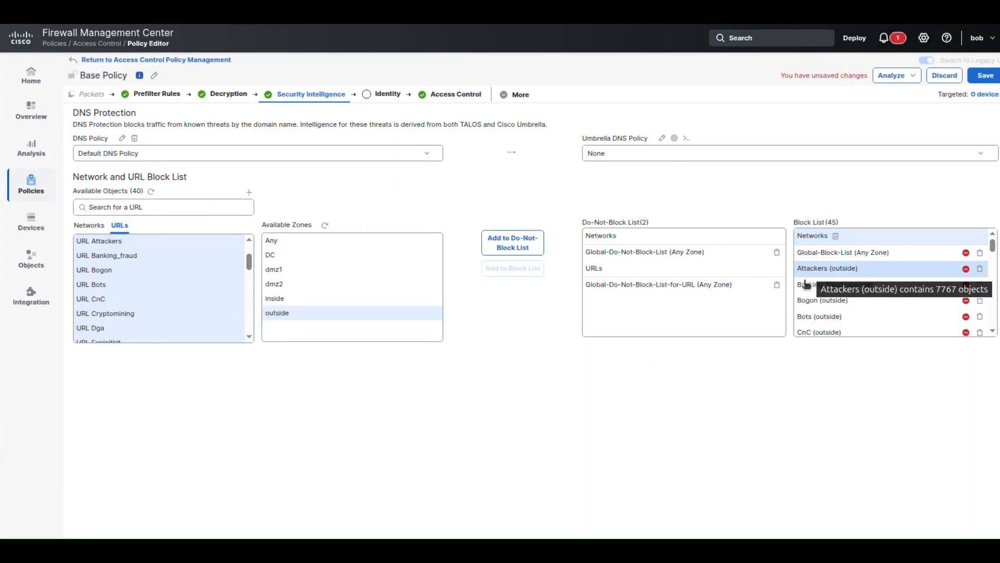
# - Enable sending connection events to the Syslog Server in the URL block list's logging options
pyautogui.click(993, 332)
pyautogui.click(993, 332)
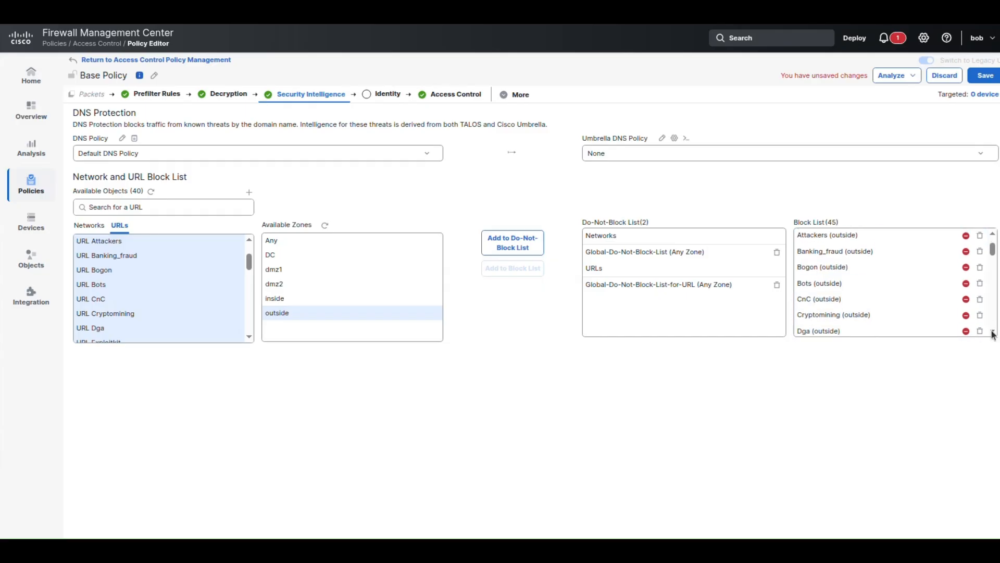
pyautogui.click(993, 332)
pyautogui.click(993, 332)
pyautogui.click(993, 332)
pyautogui.click(993, 332)
pyautogui.click(992, 332)
pyautogui.click(993, 332)
pyautogui.click(993, 332)
pyautogui.click(993, 331)
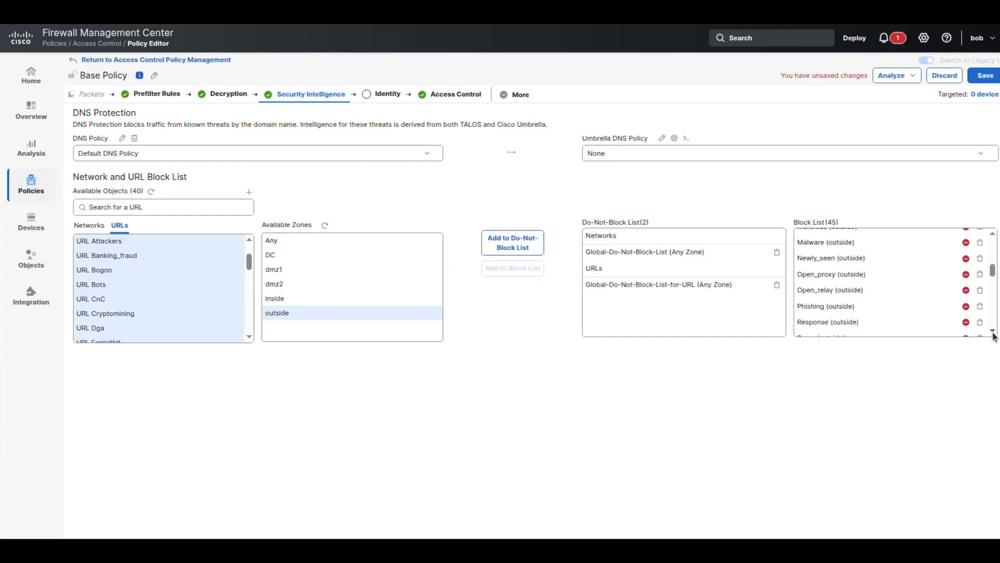
pyautogui.click(993, 332)
pyautogui.click(992, 332)
pyautogui.click(992, 332)
pyautogui.click(993, 332)
pyautogui.click(992, 332)
pyautogui.click(993, 332)
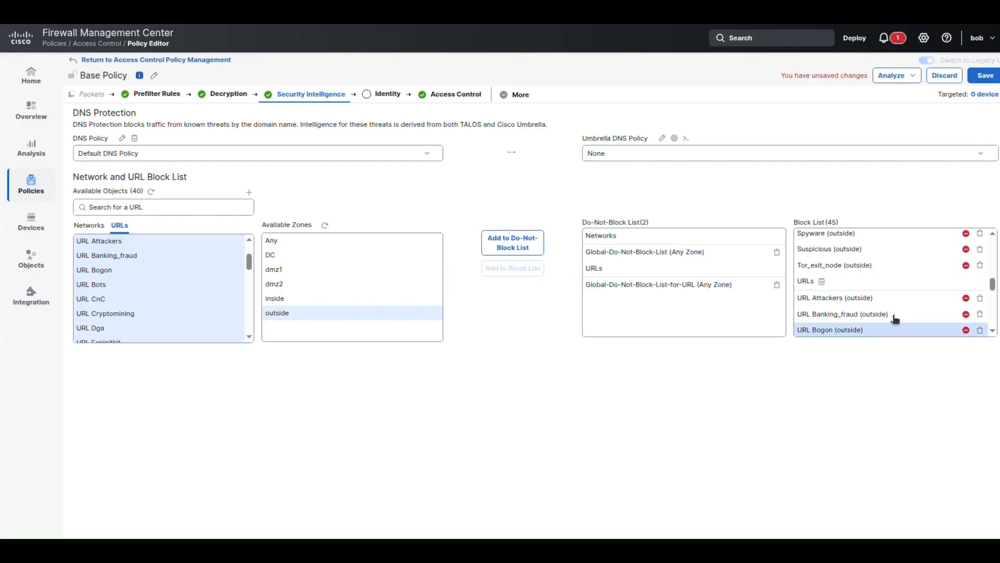
pyautogui.click(821, 283)
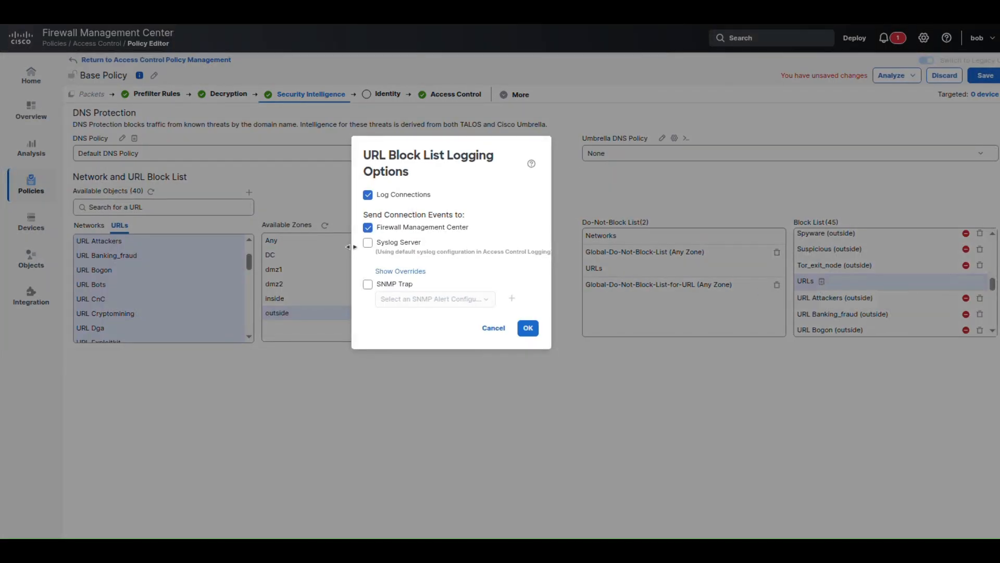
pyautogui.click(370, 246)
pyautogui.click(528, 328)
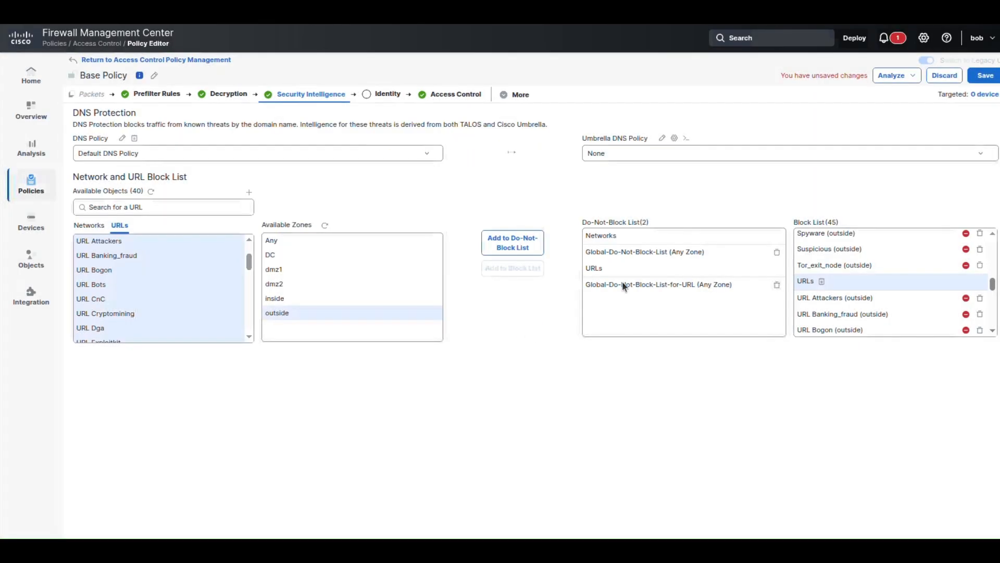
# - Save the Base Policy changes and deploy them to the ftd device
pyautogui.click(983, 78)
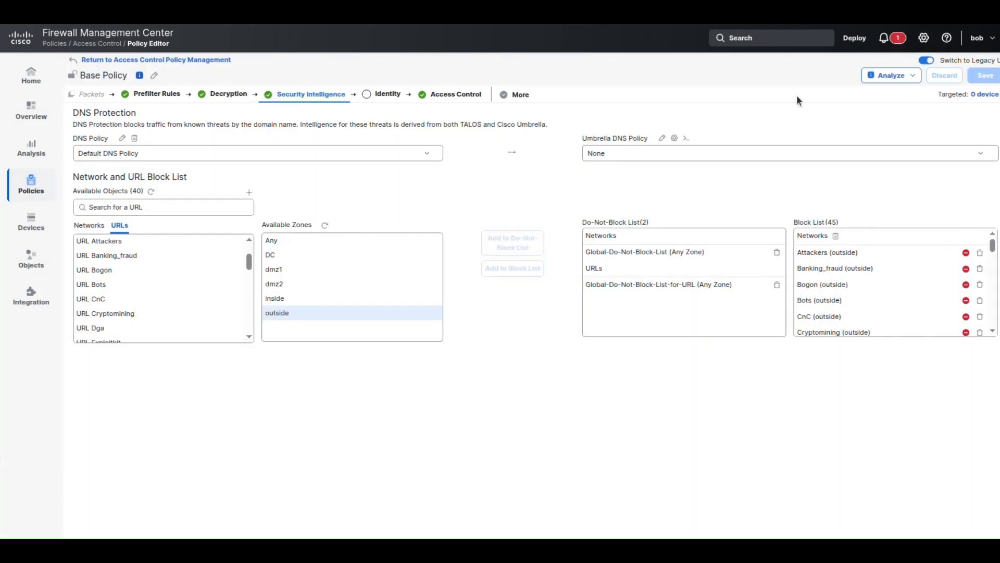
pyautogui.click(856, 40)
pyautogui.click(724, 100)
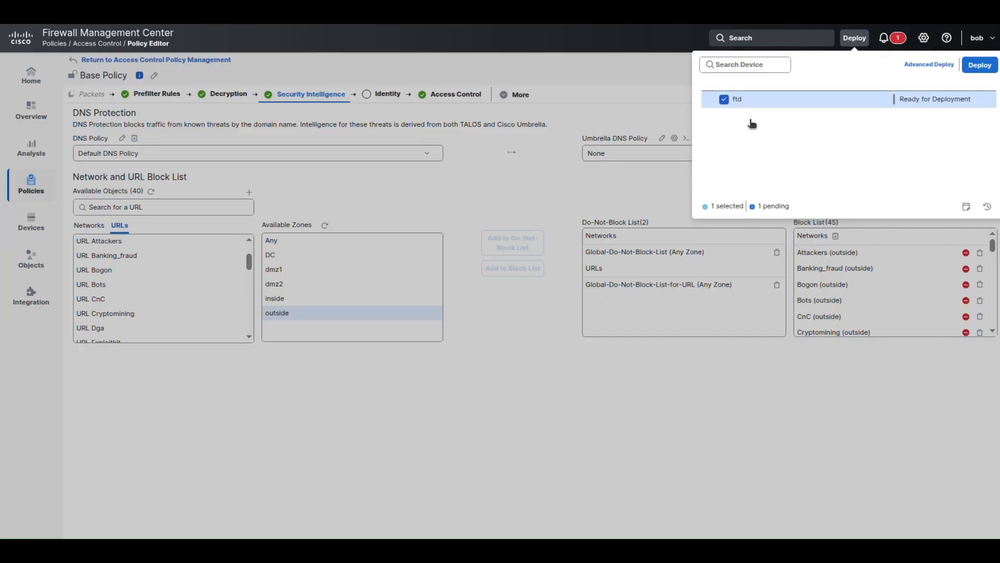
pyautogui.click(981, 66)
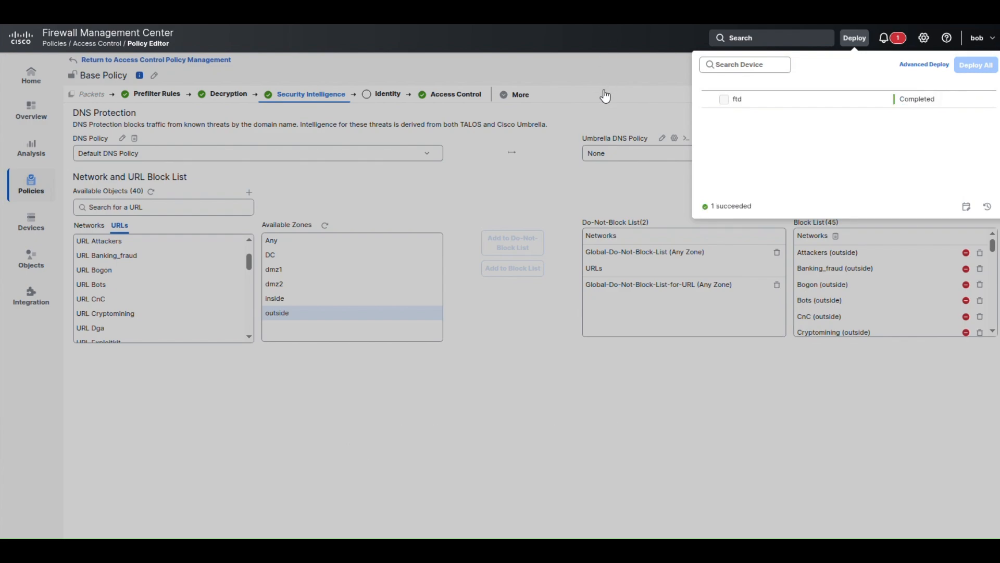
pyautogui.click(588, 113)
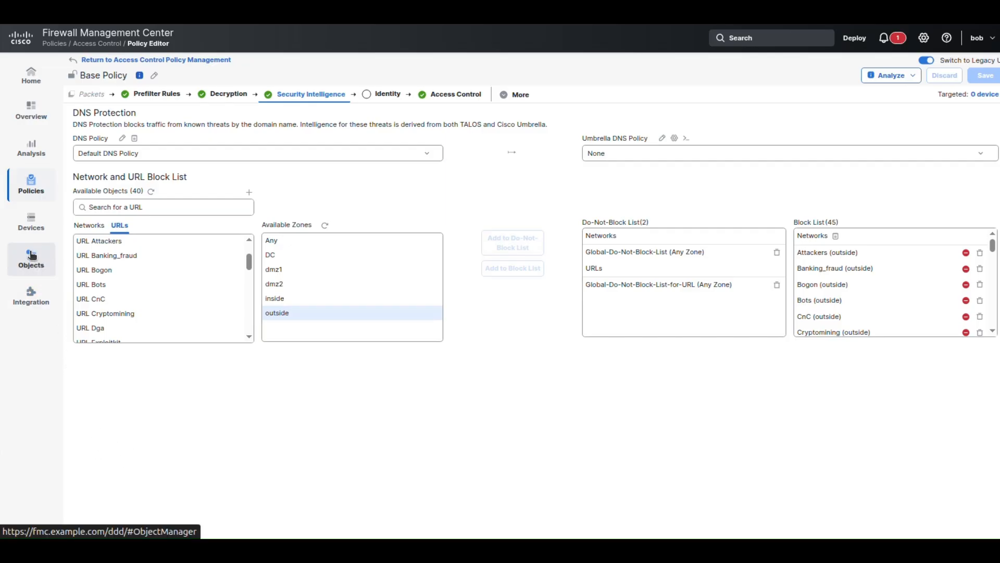
# - Set the update frequency of Cisco-Intelligence-Feed in the Security Intelligence network lists and feeds to 5 minutes and save it
pyautogui.moveTo(32, 258)
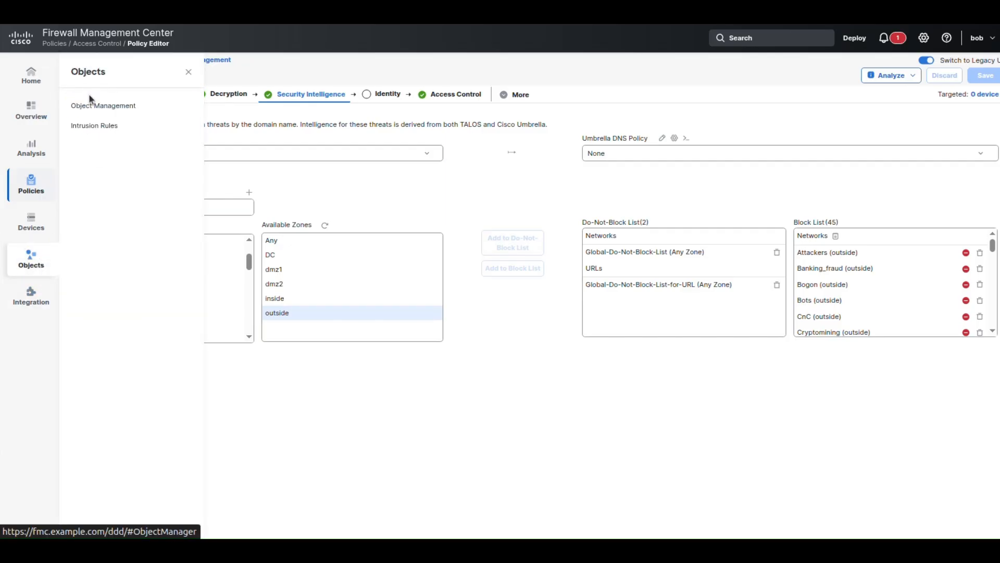
pyautogui.click(99, 114)
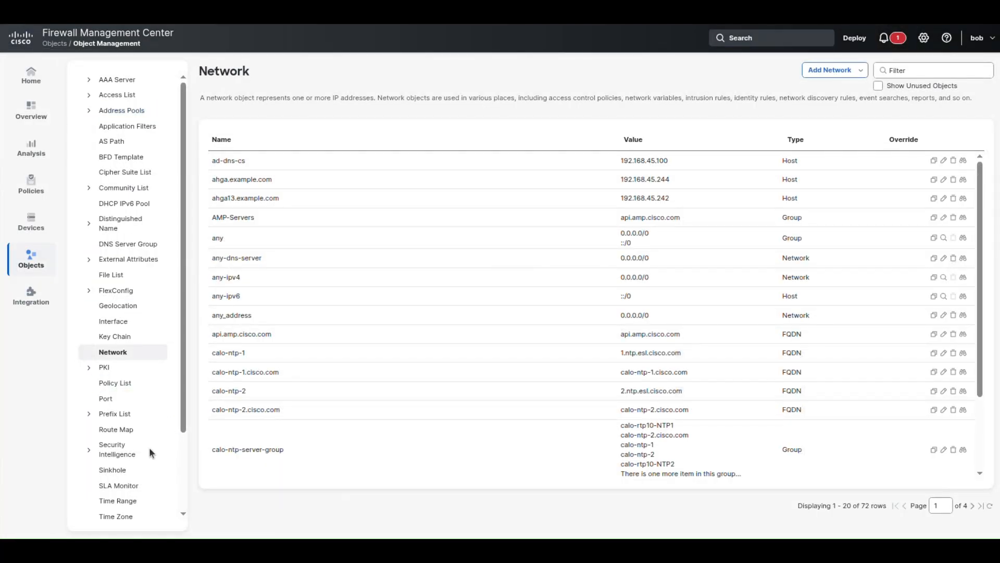
pyautogui.click(88, 452)
pyautogui.scroll(-2, 88, 456)
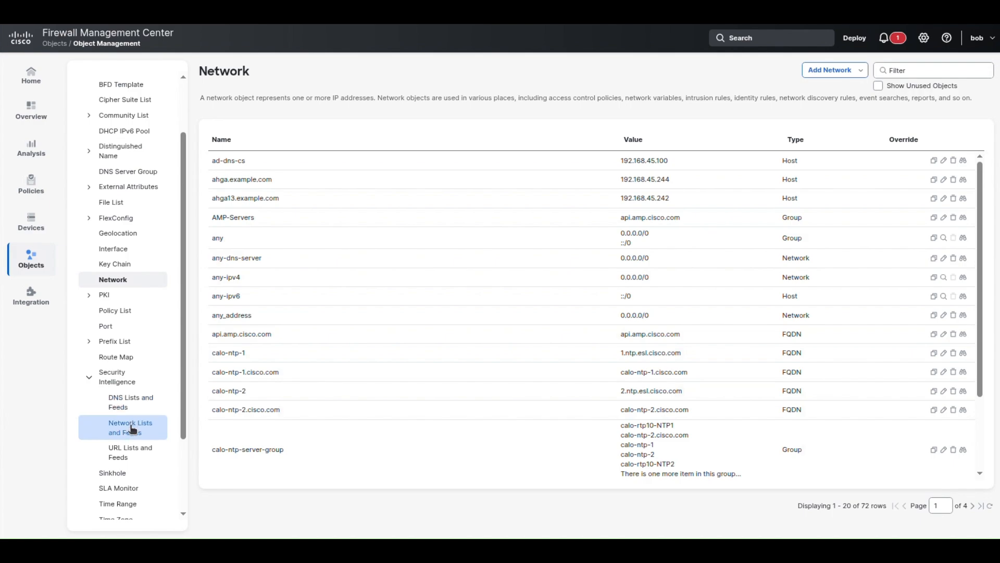
pyautogui.click(132, 428)
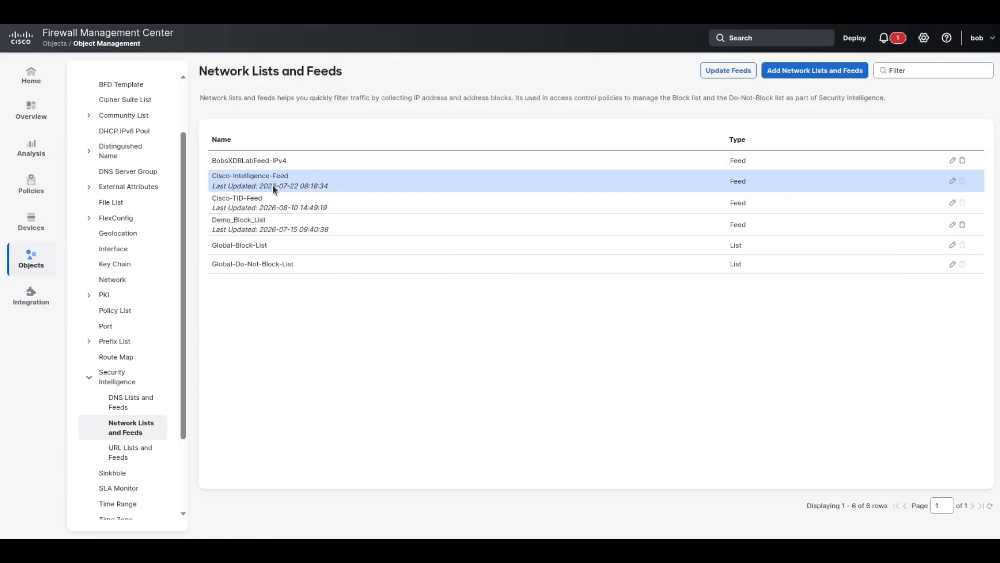
pyautogui.click(951, 181)
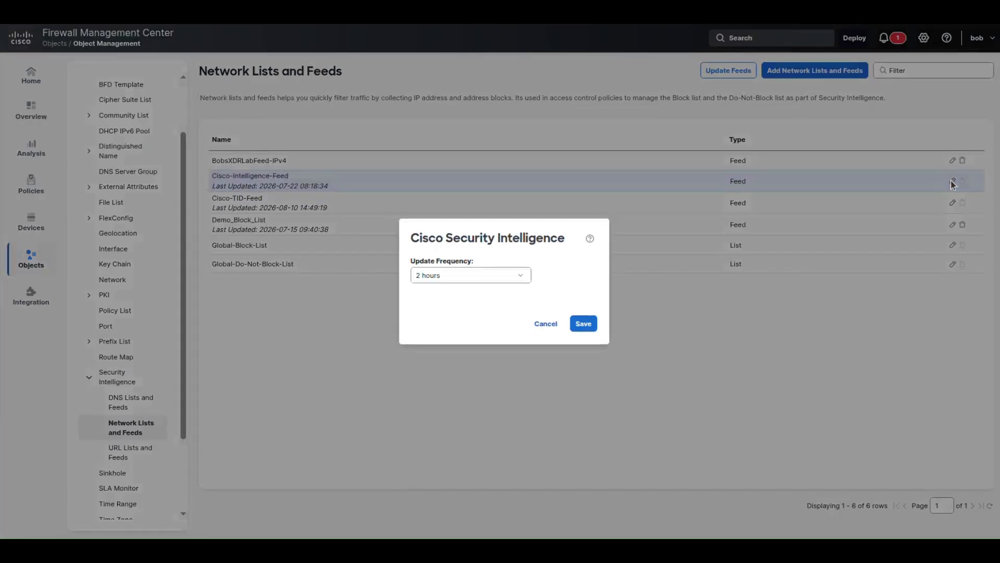
pyautogui.click(522, 279)
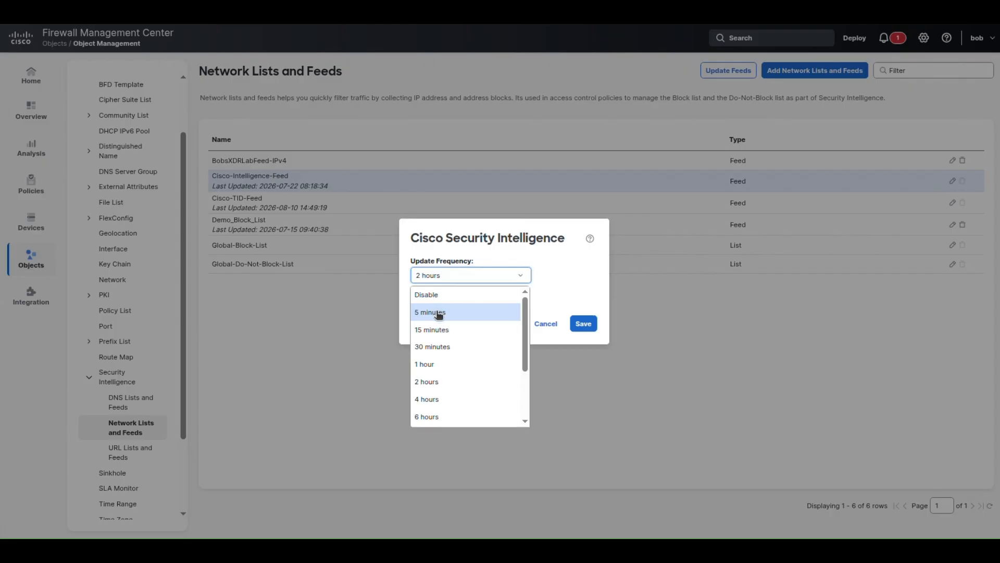
pyautogui.click(439, 312)
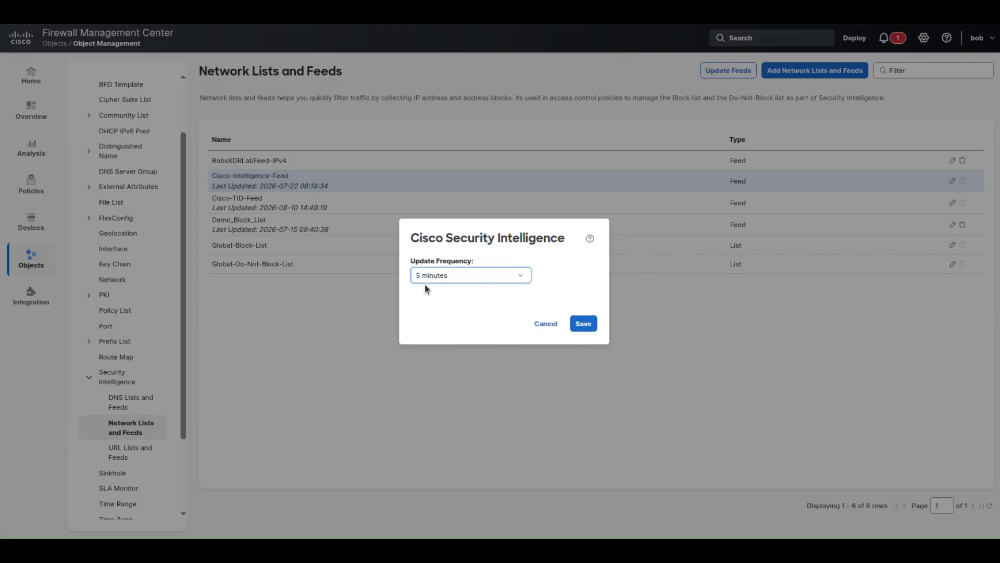
pyautogui.click(586, 326)
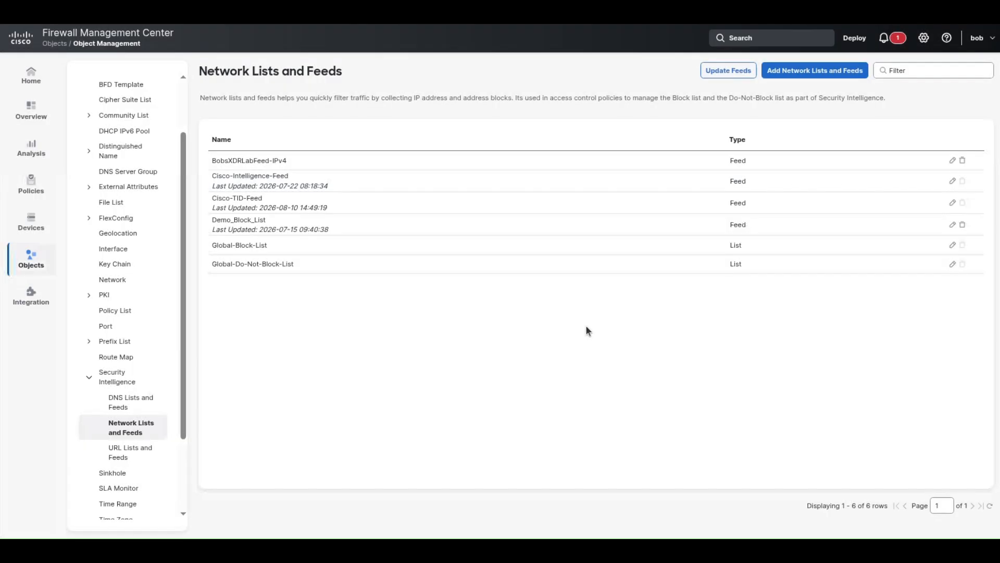
# - Set the update frequency of Cisco-DNS-and-URL-Intelligence-Feed in the DNS lists and feeds to 30 minutes and save it
pyautogui.click(130, 451)
pyautogui.click(129, 406)
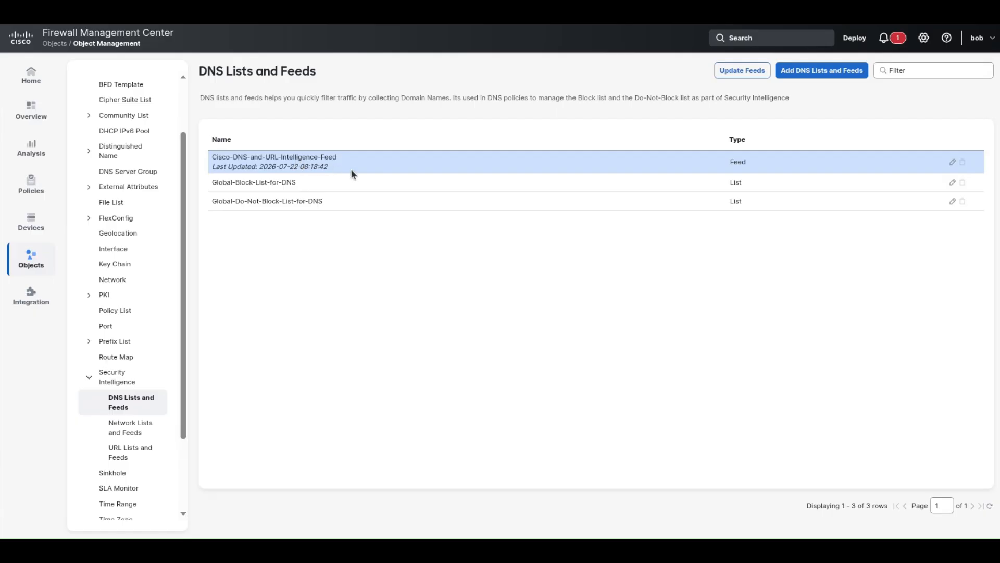
pyautogui.click(952, 163)
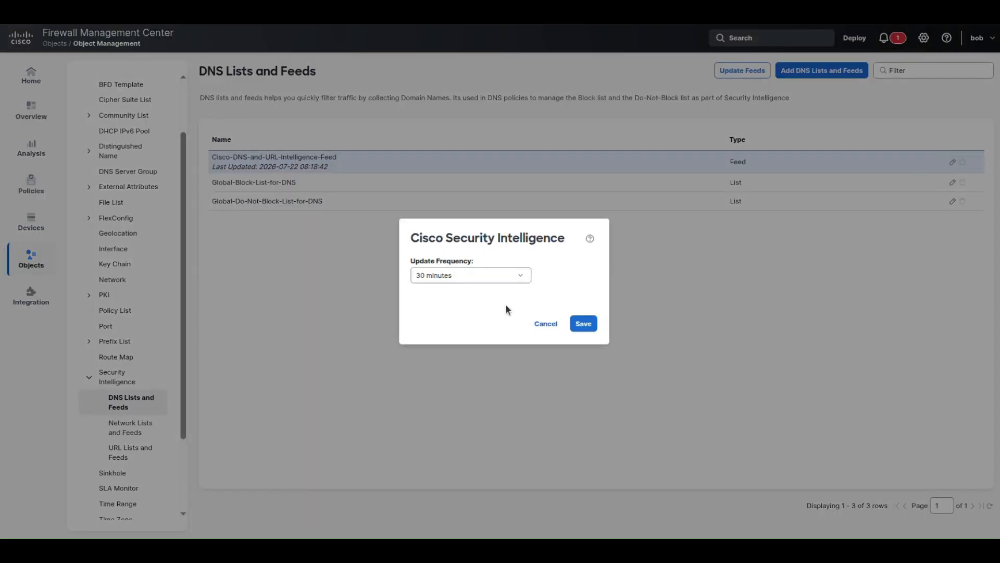
pyautogui.click(498, 276)
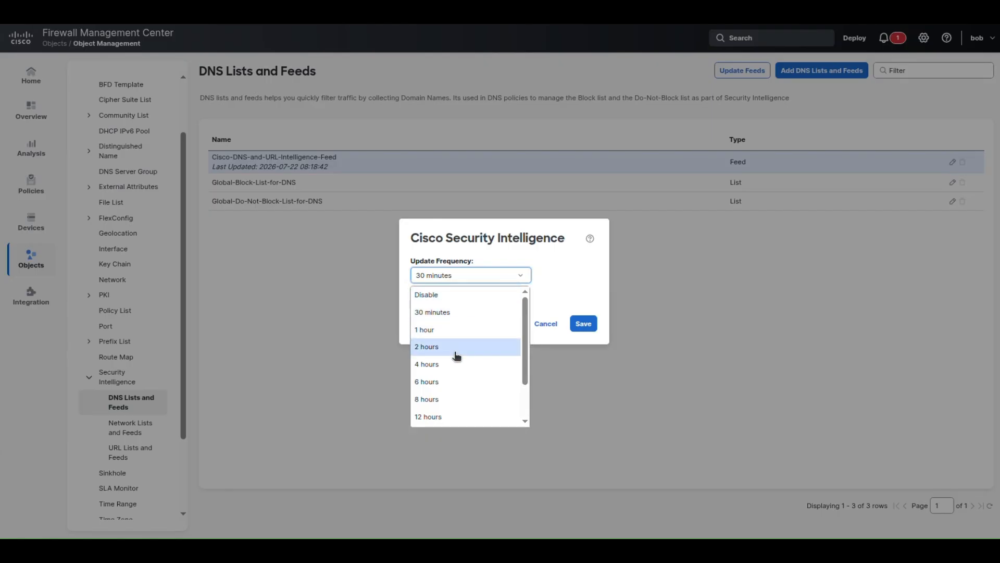
pyautogui.click(443, 313)
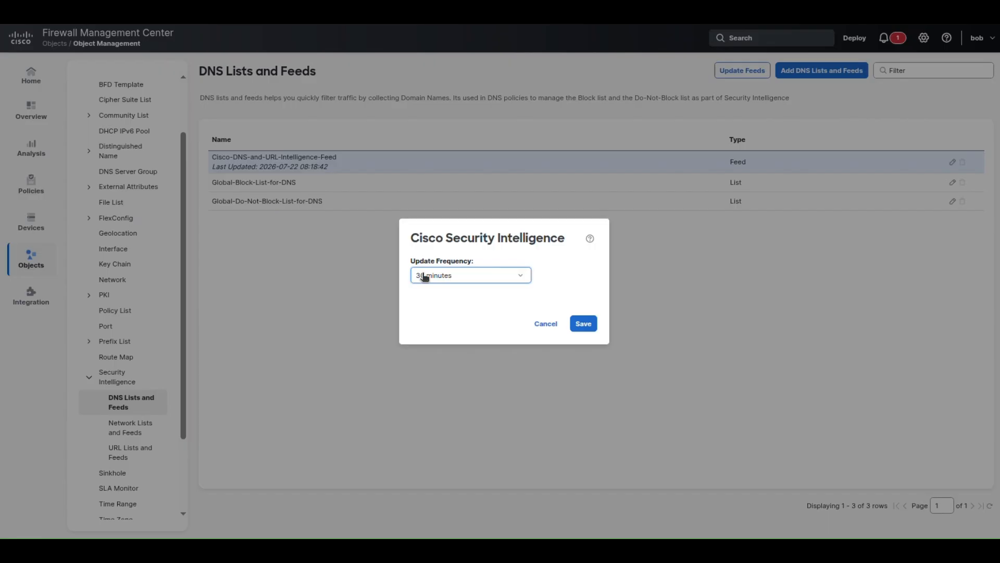
pyautogui.click(586, 327)
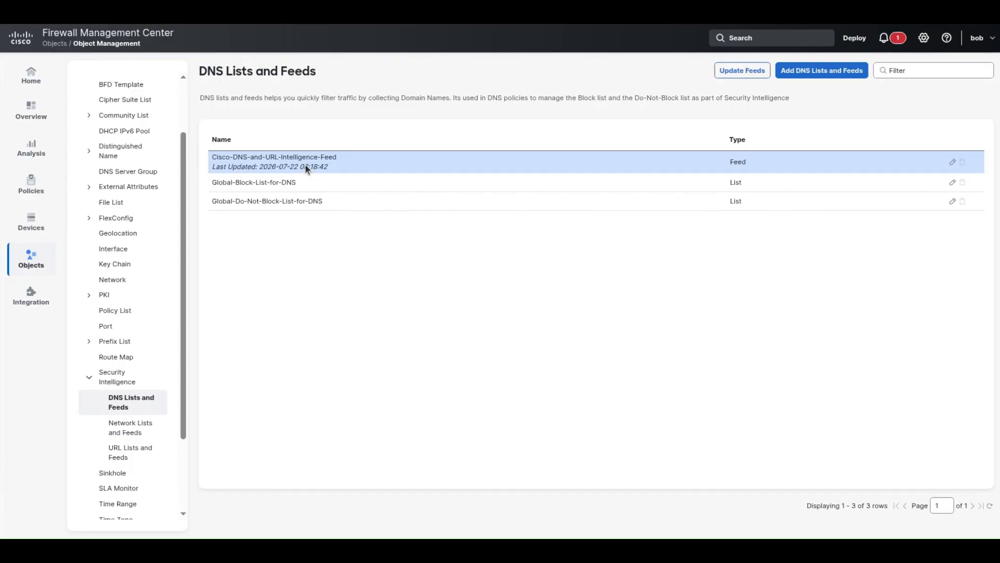
pyautogui.click(129, 426)
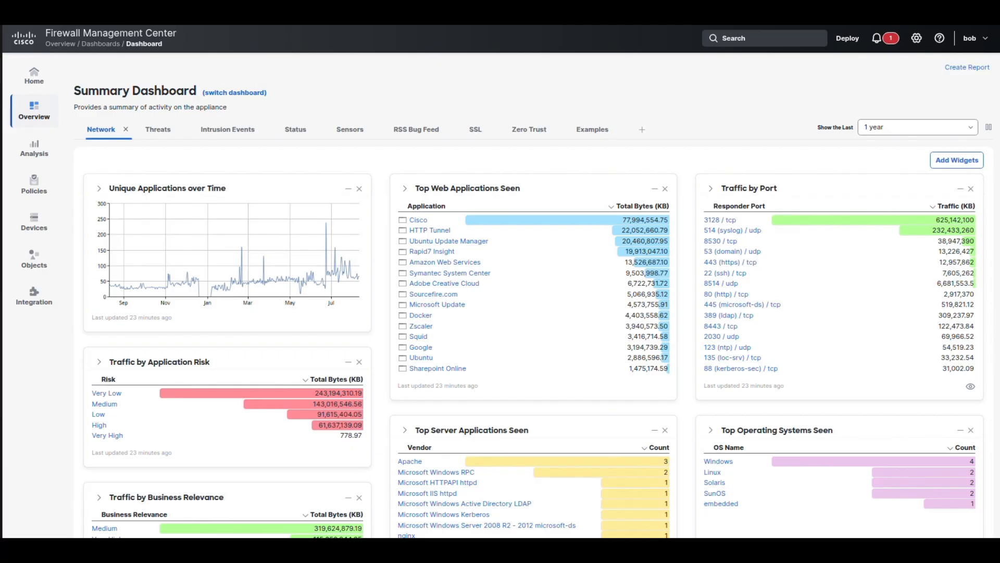
# - Switch to the terminal and log in to fmc.example.com over SSH with the account password
pyautogui.click(1, 70)
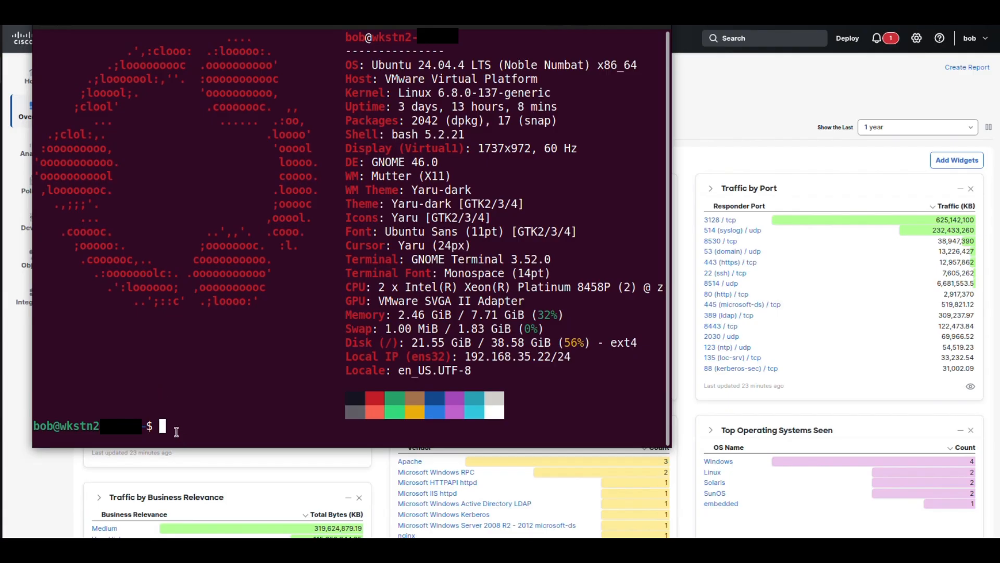
pyautogui.write('ssh bob@fmc.')
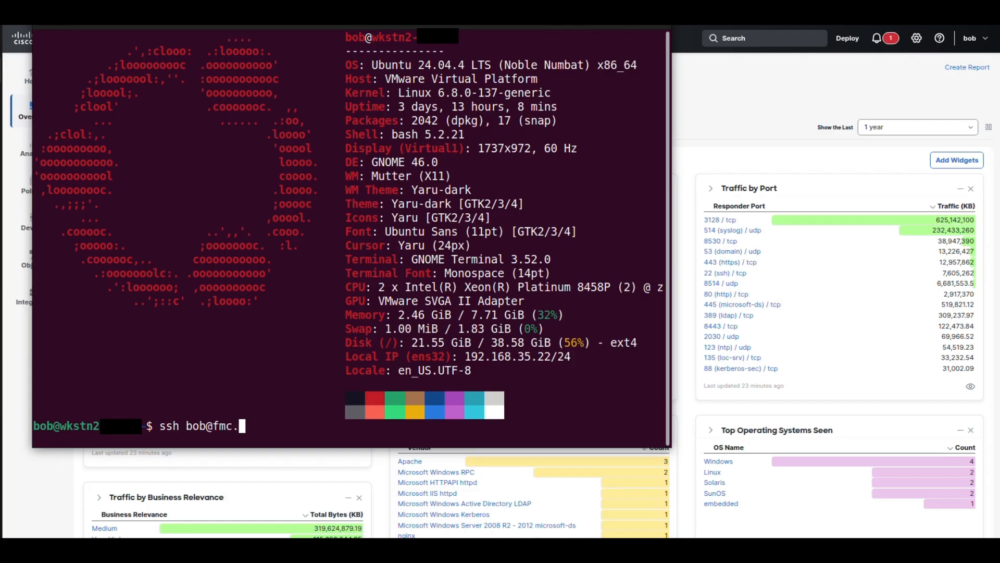
pyautogui.write('example.com')
pyautogui.press('Return')
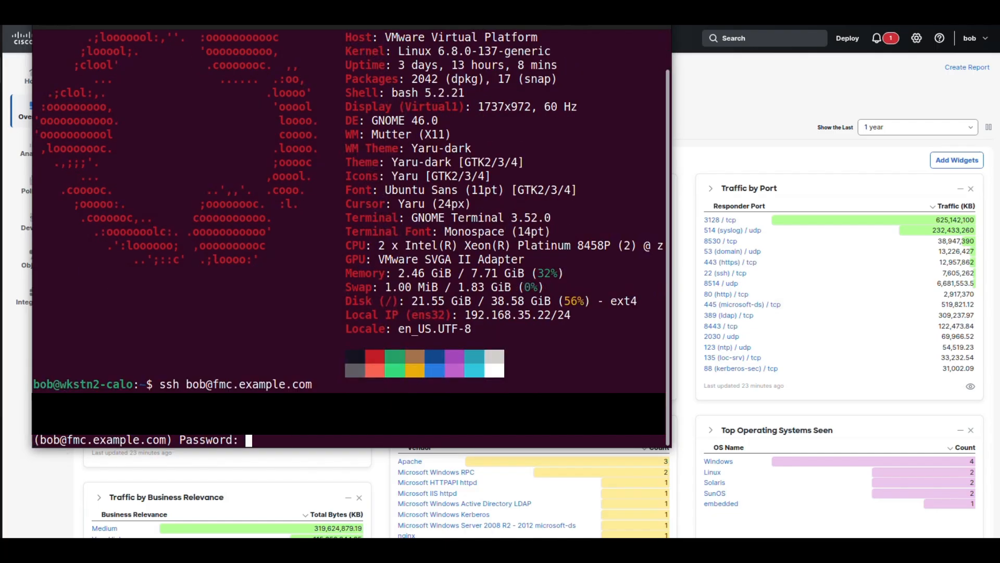
pyautogui.press('Return')
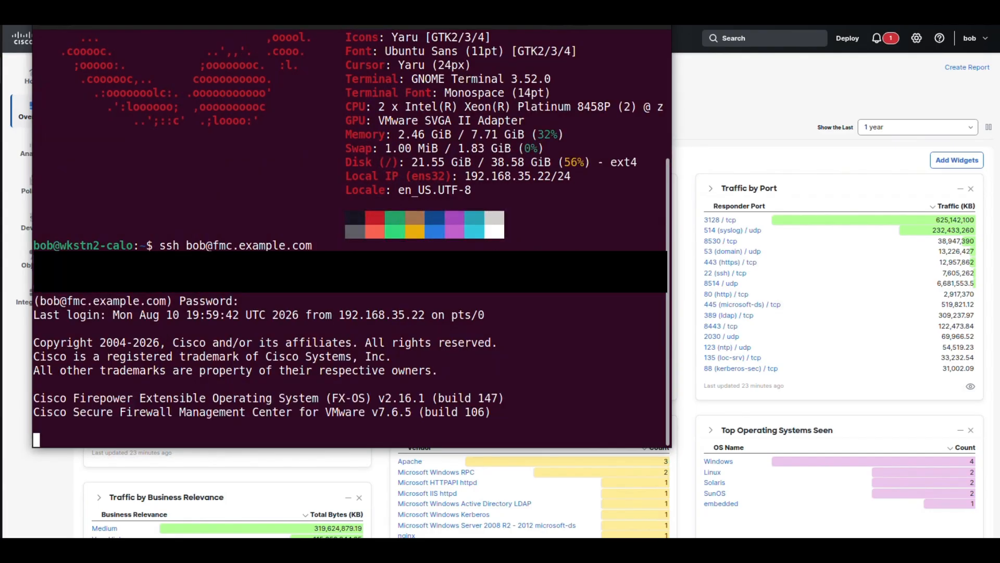
# - Enter expert mode on the management center and start a root shell with sudo -i, supplying the account password
pyautogui.write('expert')
pyautogui.press('Return')
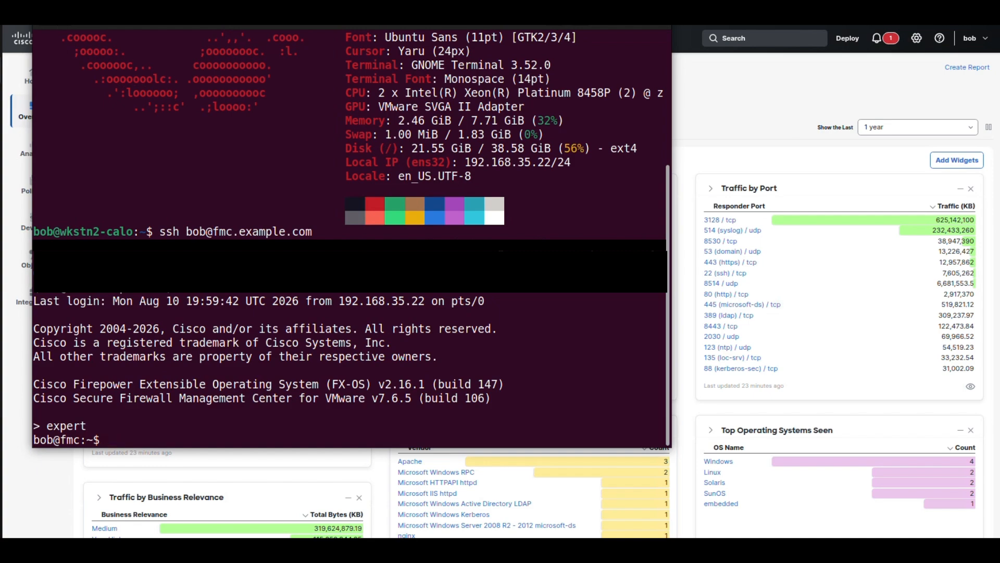
pyautogui.write('sudo -i')
pyautogui.press('Return')
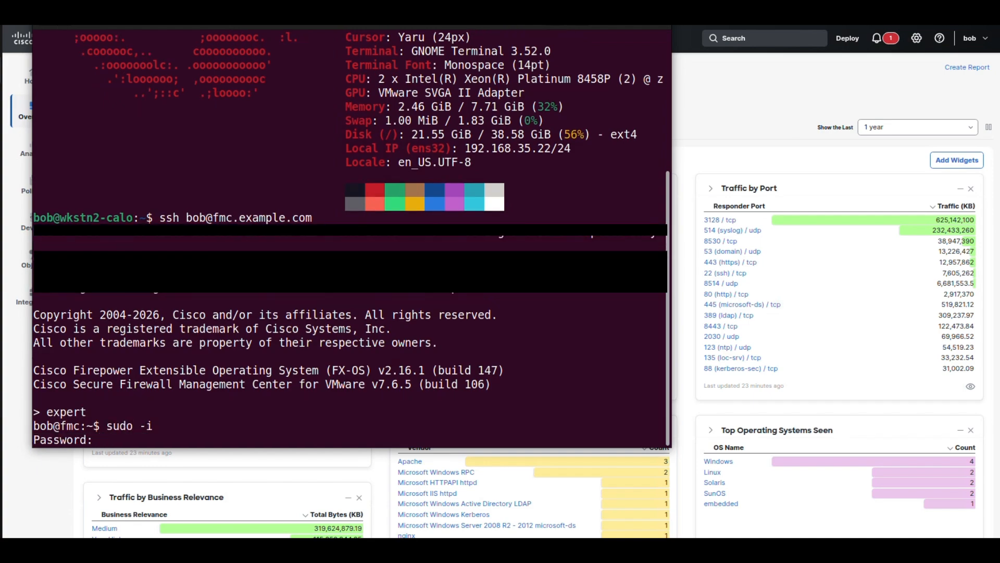
pyautogui.press('Return')
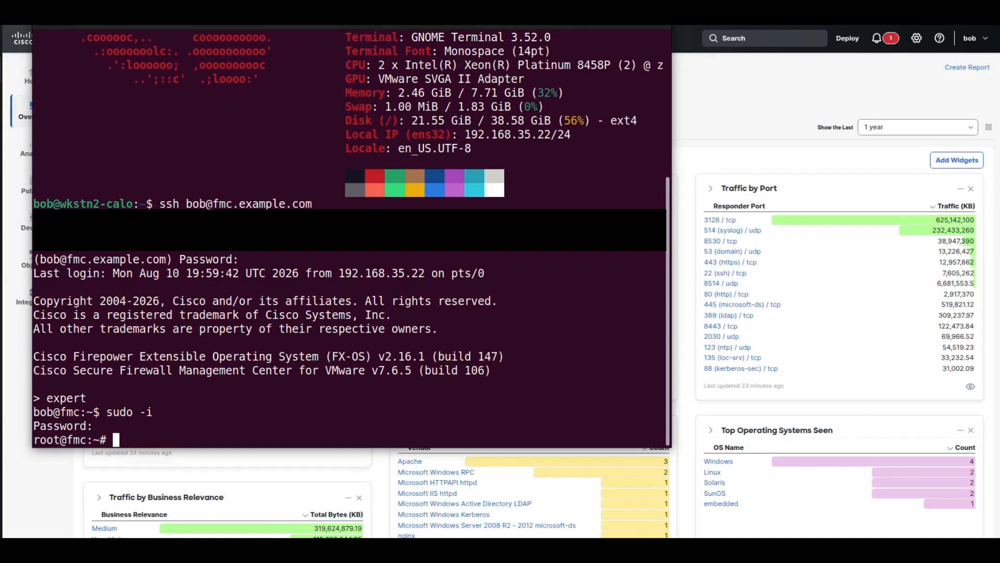
# - Change to the /var/sf directory, list its contents and locate the siurl_download and iprep_download folders
pyautogui.write('cd /var/sf')
pyautogui.press('Return')
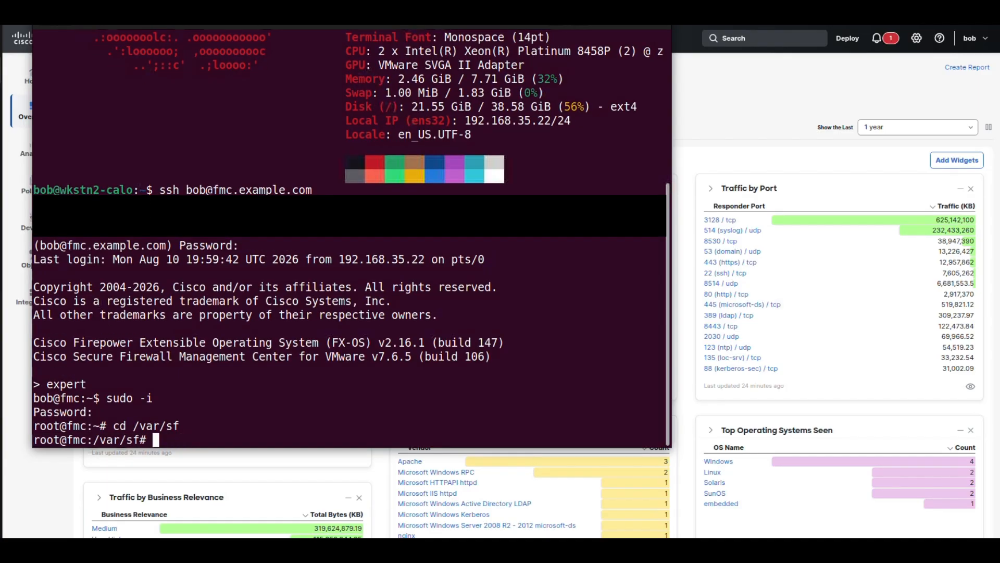
pyautogui.write('ls')
pyautogui.press('Return')
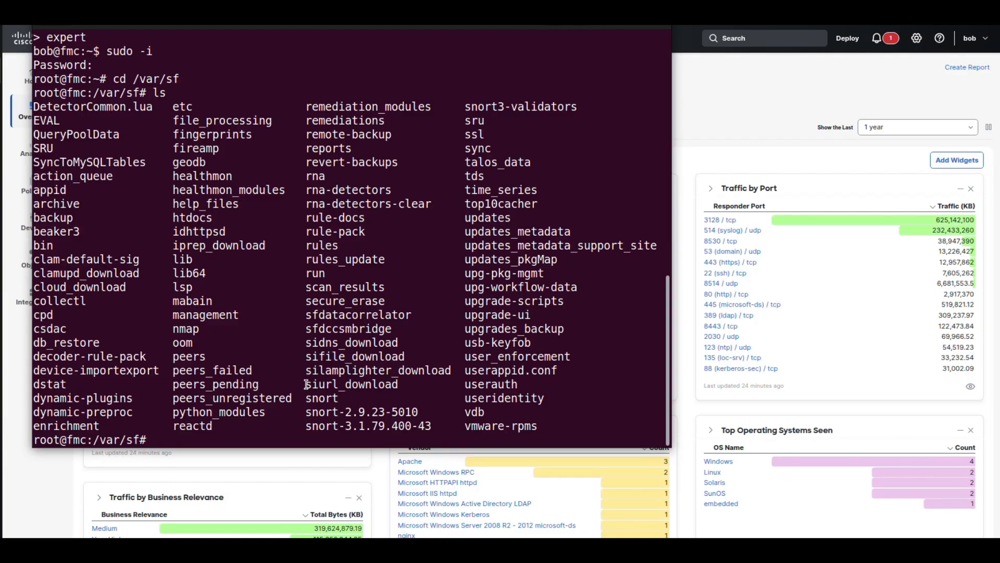
pyautogui.moveTo(307, 386); pyautogui.dragTo(398, 384)
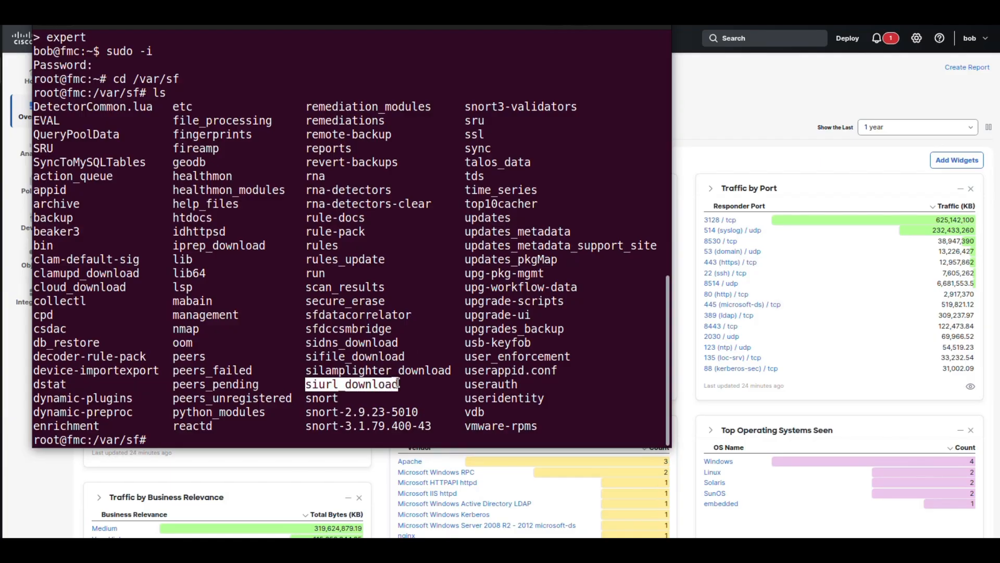
pyautogui.moveTo(173, 245); pyautogui.dragTo(264, 244)
pyautogui.click(320, 388)
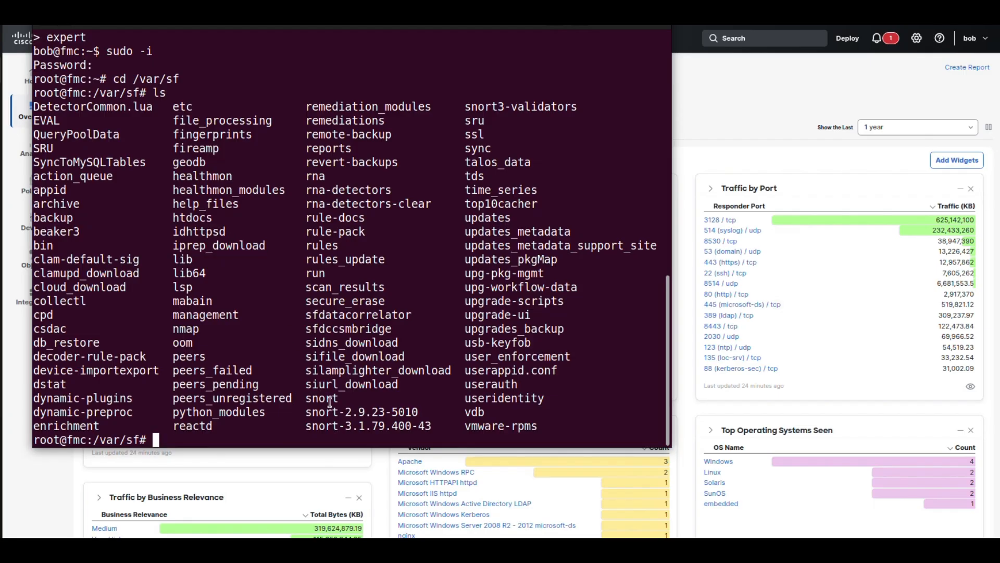
# - Change into the siurl_download directory and list its files in long format
pyautogui.write('c')
pyautogui.write('d sirurl')
pyautogui.press('BackSpace')
pyautogui.press('BackSpace')
pyautogui.press('BackSpace')
pyautogui.press('BackSpace')
pyautogui.write('url')
pyautogui.press('Tab')
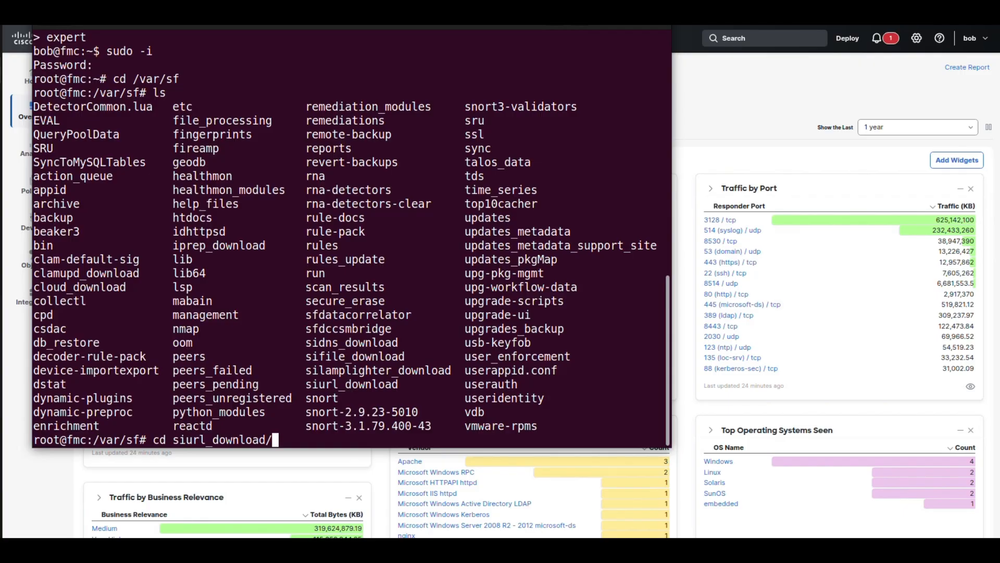
pyautogui.press('Return')
pyautogui.write('ls -l')
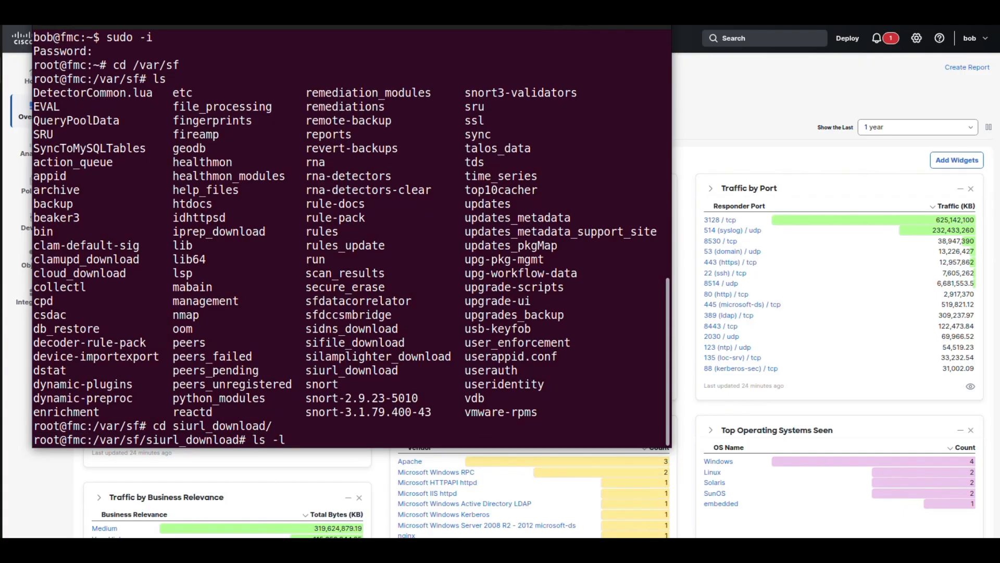
pyautogui.press('Return')
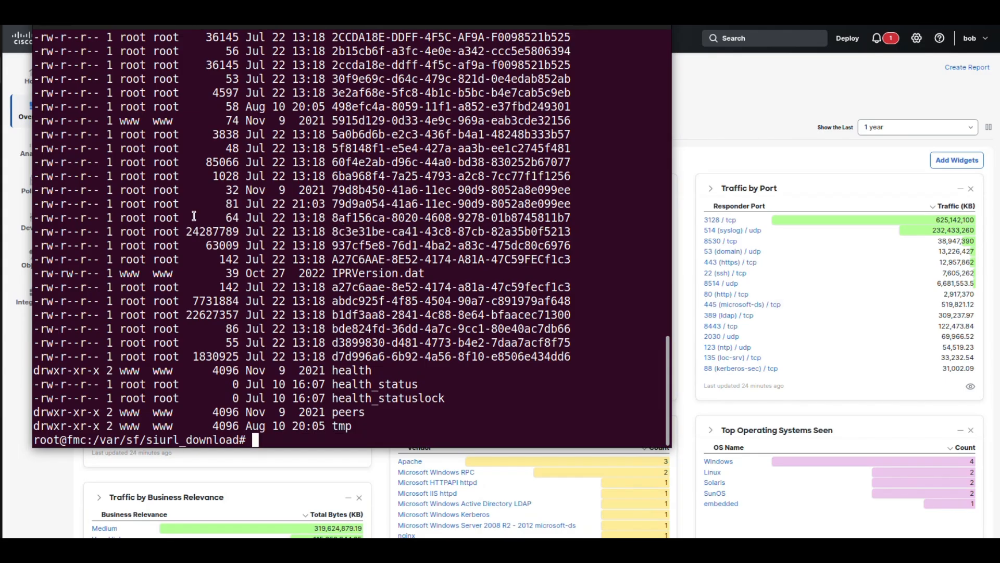
# - Open the largest feed file in the listing, 8c3e31be-ca41-43c8-87cb-82a35b0f5213, with less
pyautogui.moveTo(189, 232); pyautogui.dragTo(239, 234)
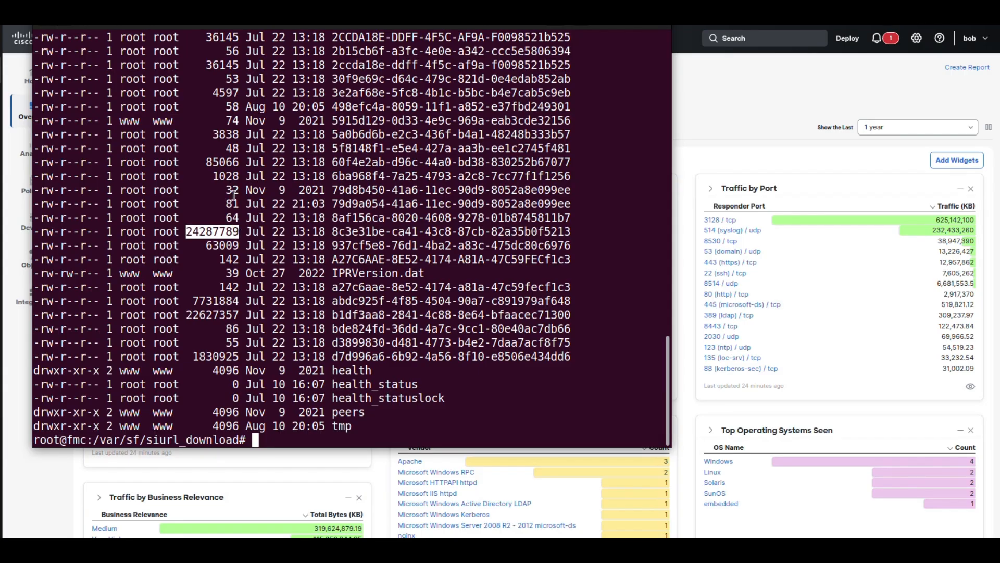
pyautogui.click(259, 244)
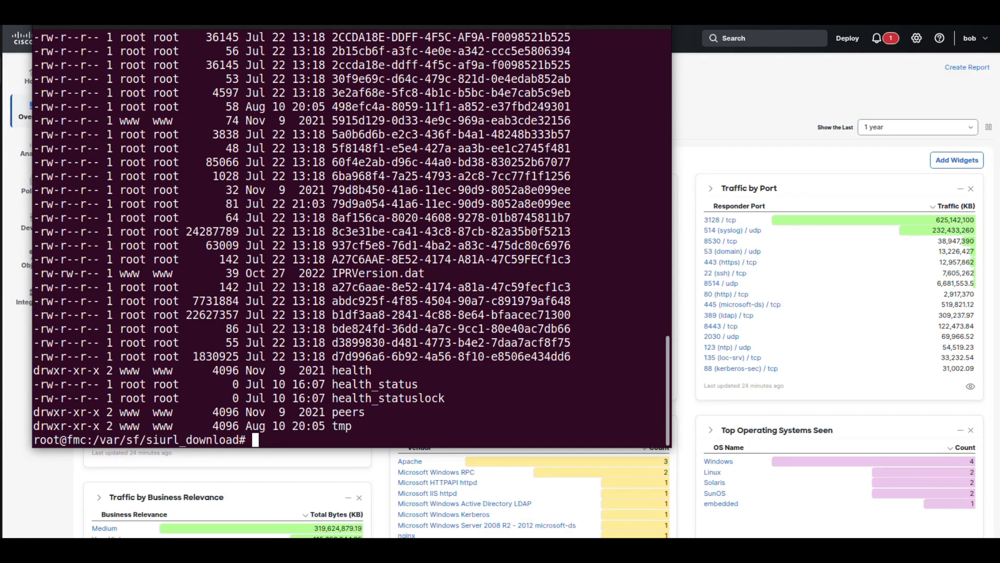
pyautogui.write('less')
pyautogui.moveTo(336, 231); pyautogui.dragTo(572, 231)
pyautogui.rightClick(567, 229)
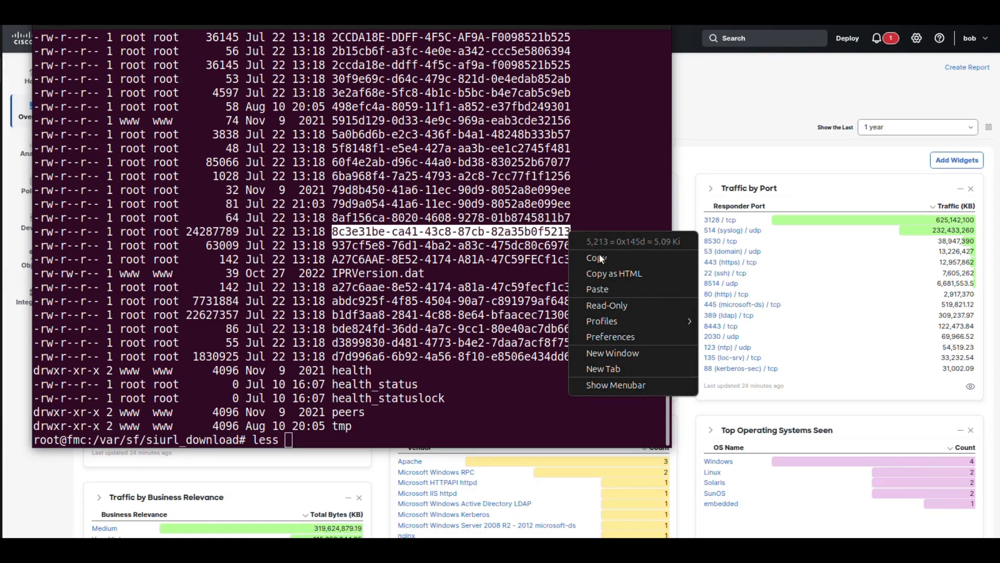
pyautogui.click(600, 253)
pyautogui.rightClick(375, 290)
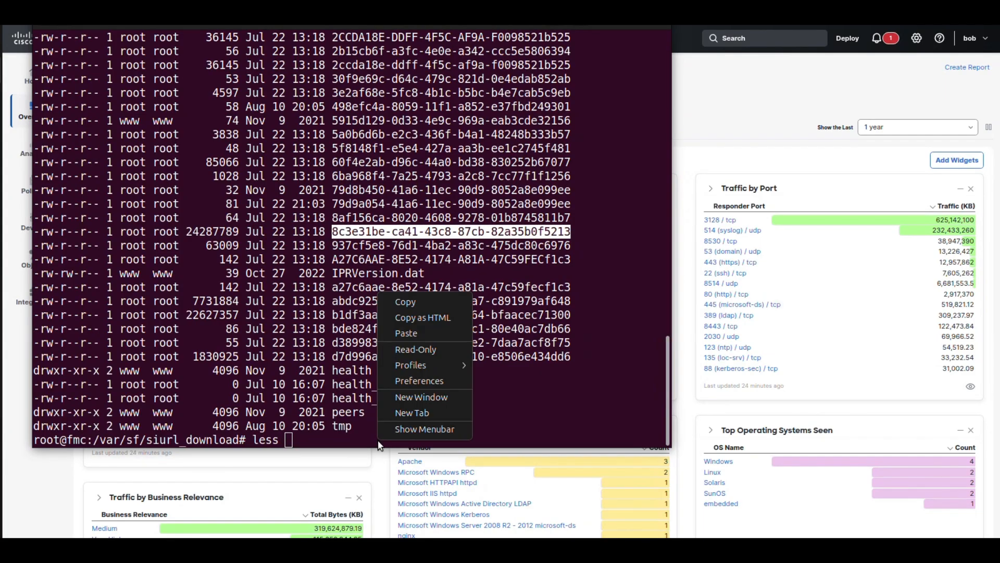
pyautogui.click(411, 332)
pyautogui.press('Return')
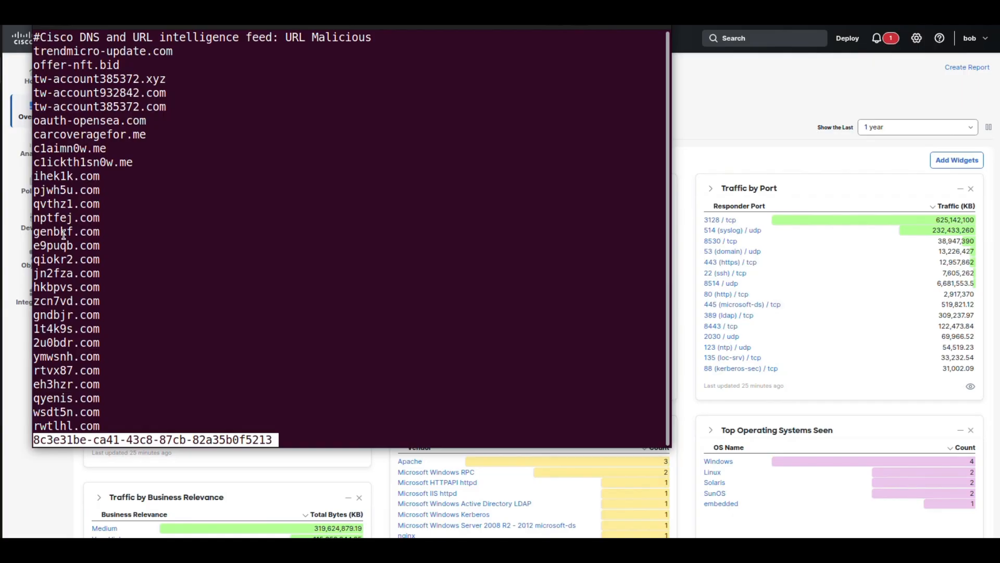
# - Browse the domain entries of the URL Malicious feed file and quit the viewer
pyautogui.scroll(-1, 64, 235)
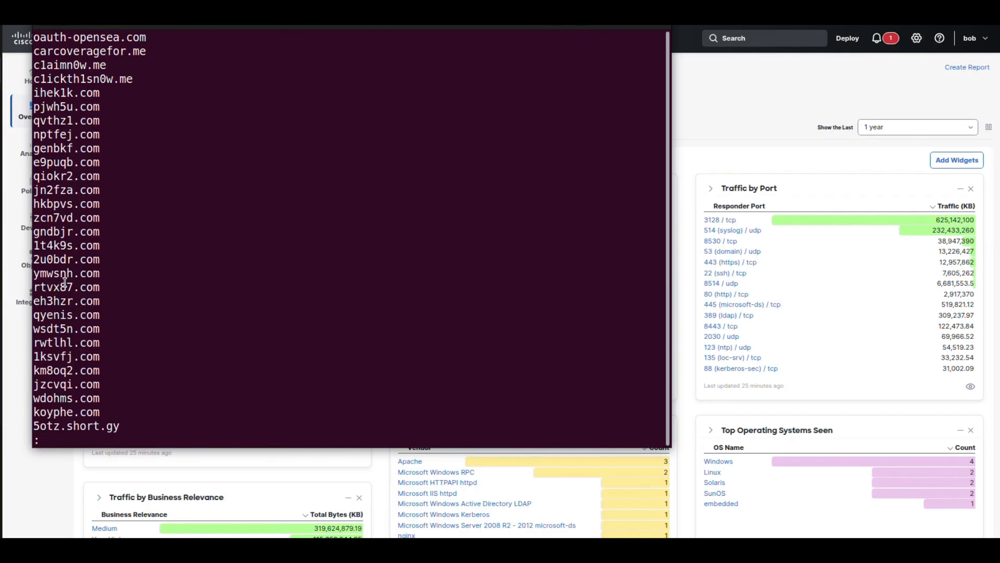
pyautogui.moveTo(73, 246); pyautogui.dragTo(28, 233)
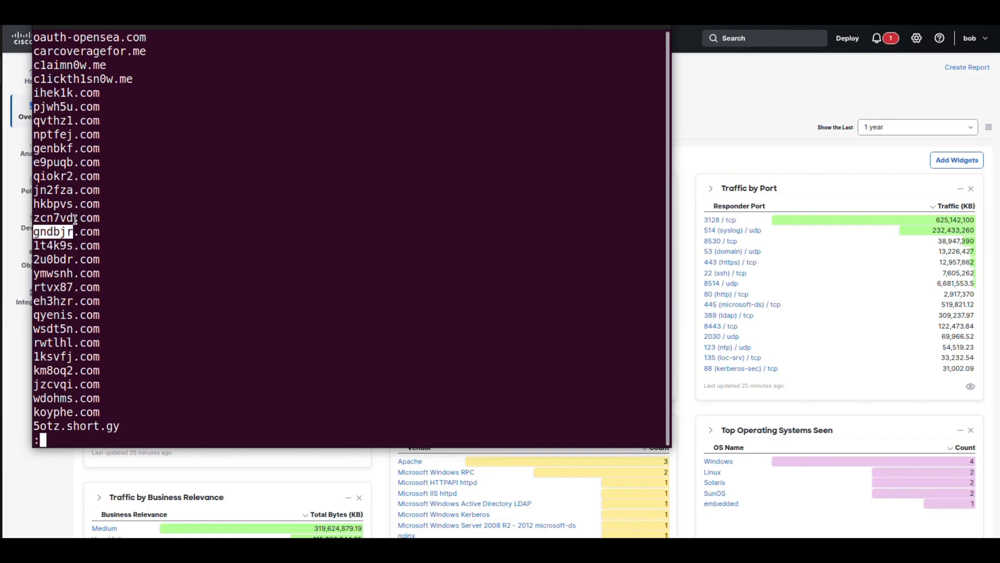
pyautogui.click(123, 220)
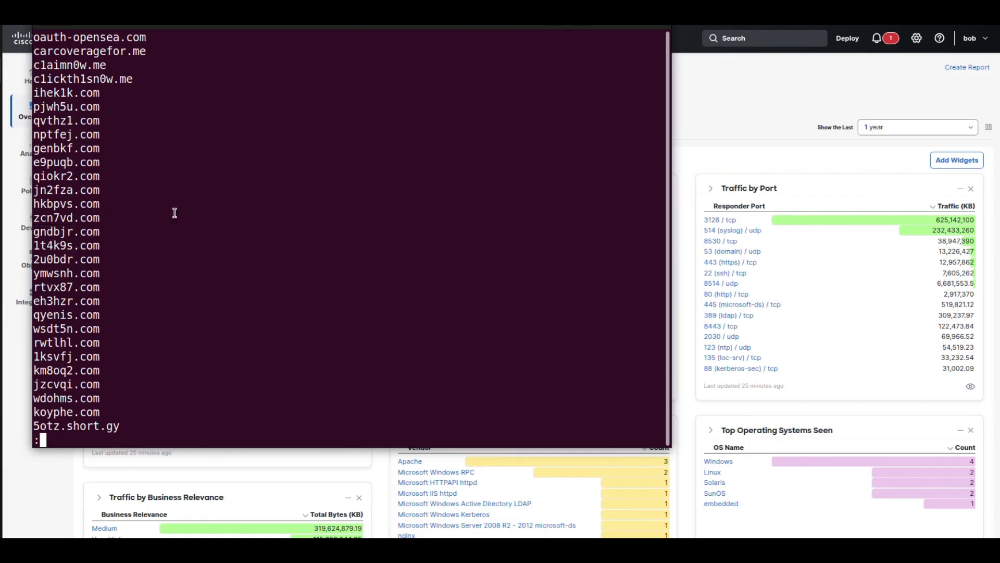
pyautogui.scroll(-3, 175, 213)
pyautogui.scroll(-14, 174, 213)
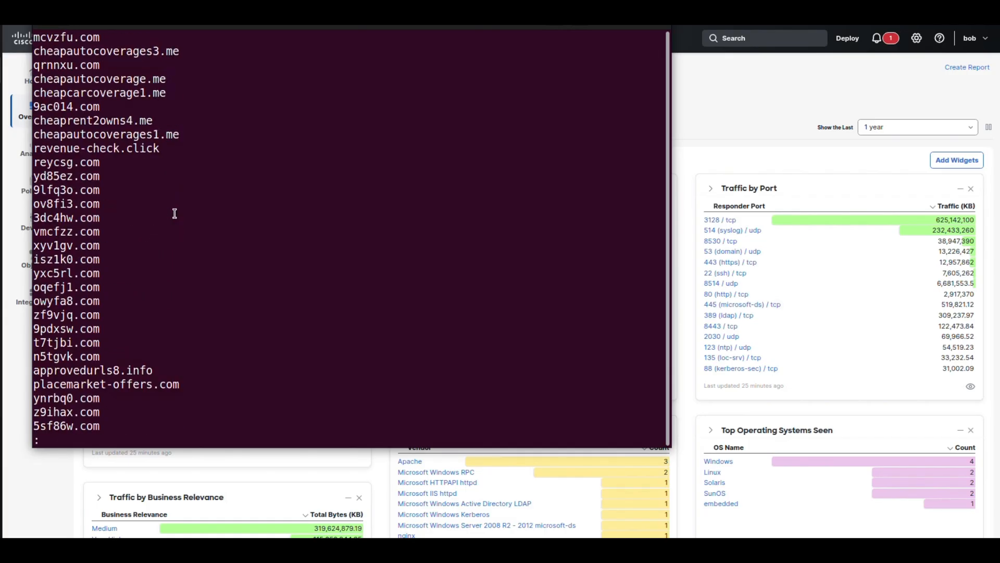
pyautogui.scroll(-11, 174, 213)
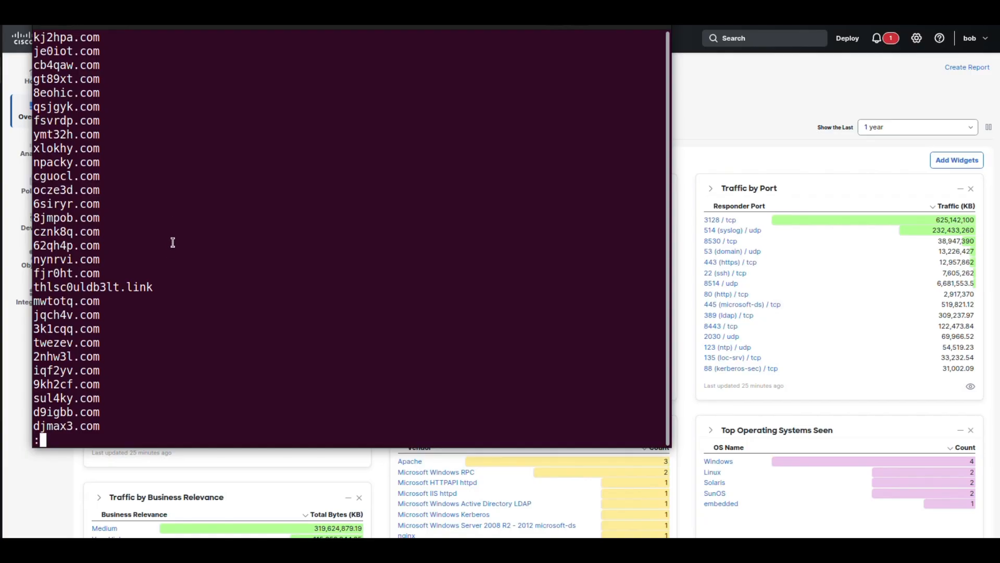
pyautogui.write('q')
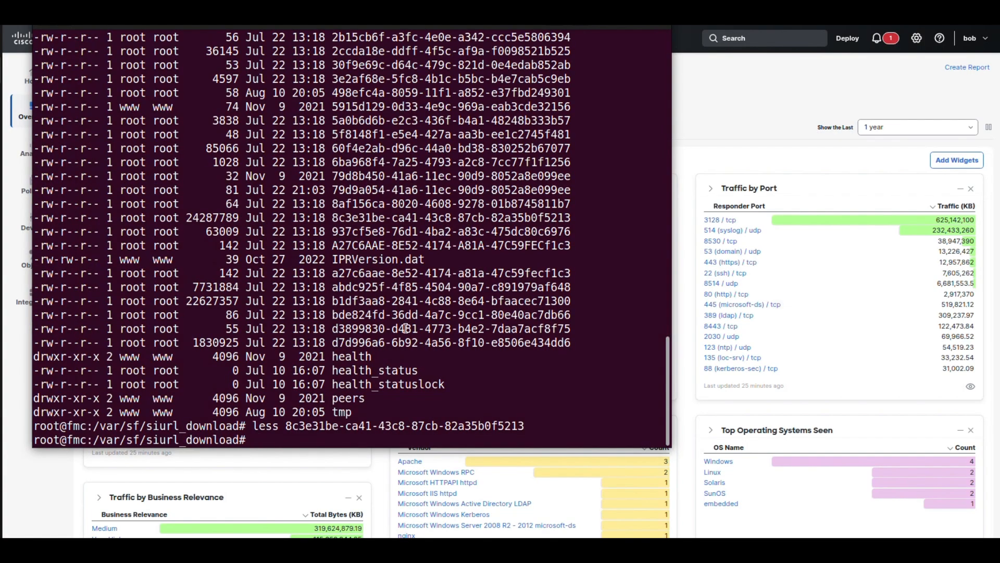
# - Return to the parent directory /var/sf and list its contents
pyautogui.write('cd ..')
pyautogui.press('Return')
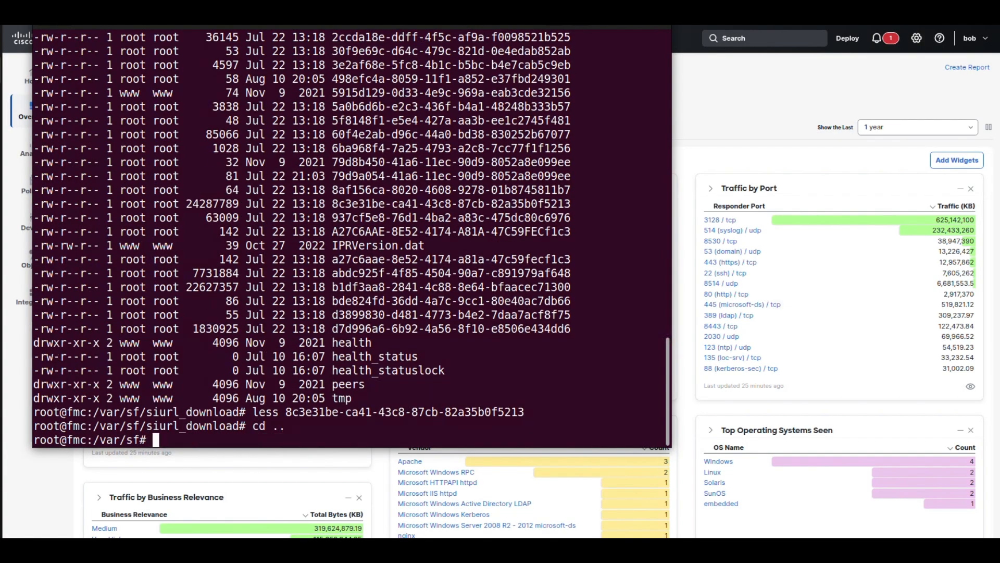
pyautogui.write('ls')
pyautogui.press('Return')
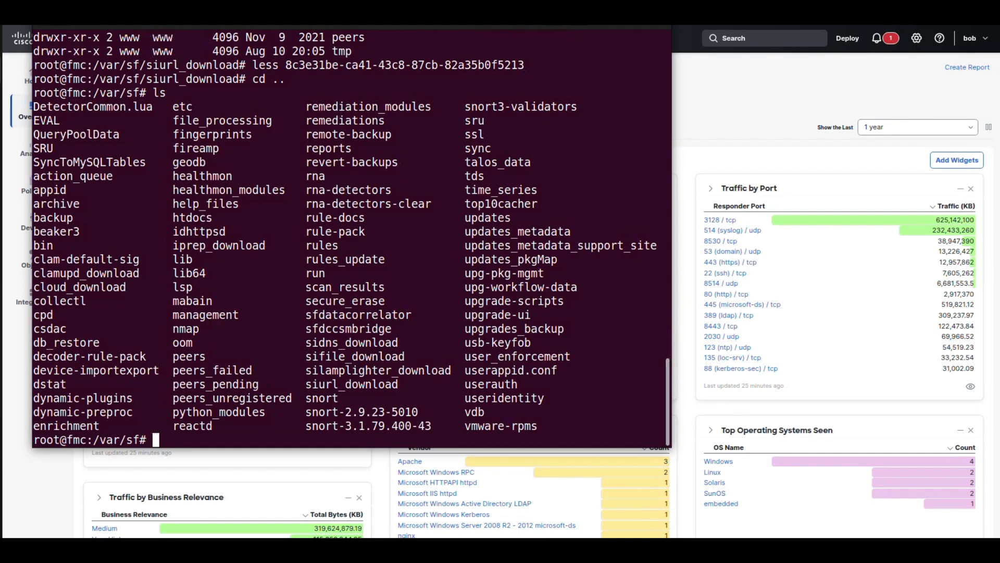
# - Change into the iprep_download directory and list its files in long format
pyautogui.write('cd iprep_d')
pyautogui.press('Tab')
pyautogui.press('Return')
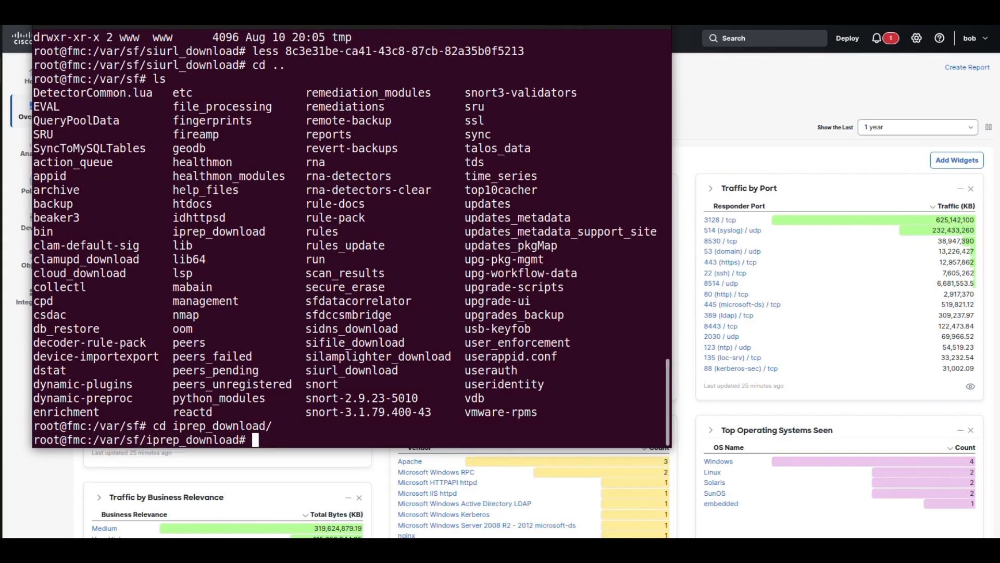
pyautogui.write('ls -l')
pyautogui.press('Return')
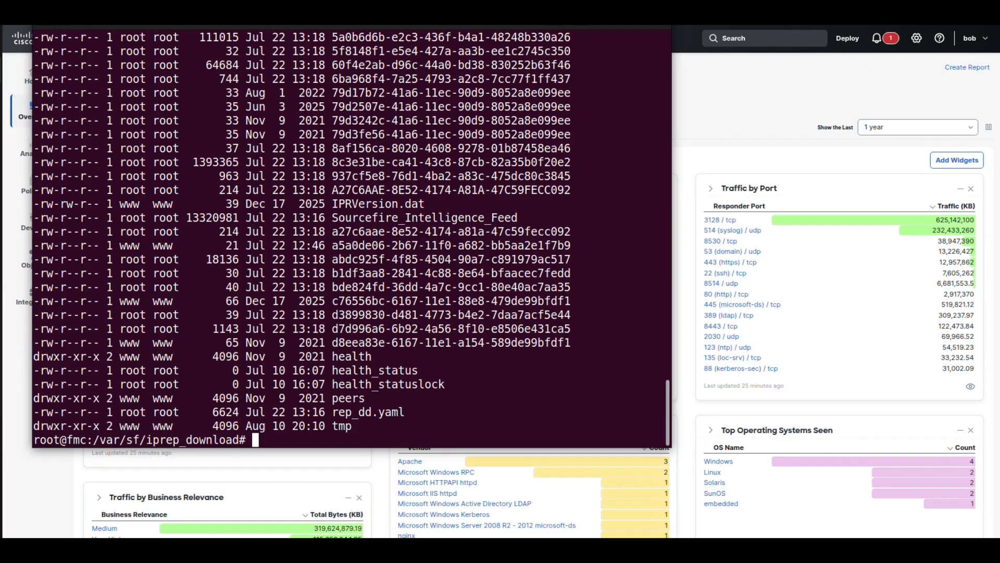
# - Open the feed file d7d996a6-6b92-4a56-8f10-e8506e431ca5 in iprep_download with less
pyautogui.write('less')
pyautogui.moveTo(332, 329); pyautogui.dragTo(571, 332)
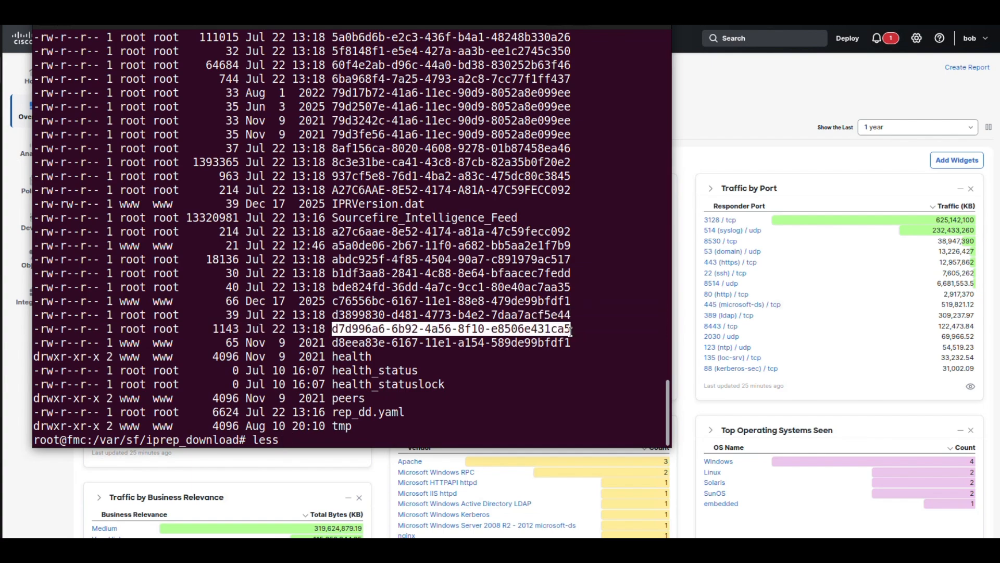
pyautogui.rightClick(569, 339)
pyautogui.click(591, 339)
pyautogui.rightClick(335, 286)
pyautogui.click(364, 327)
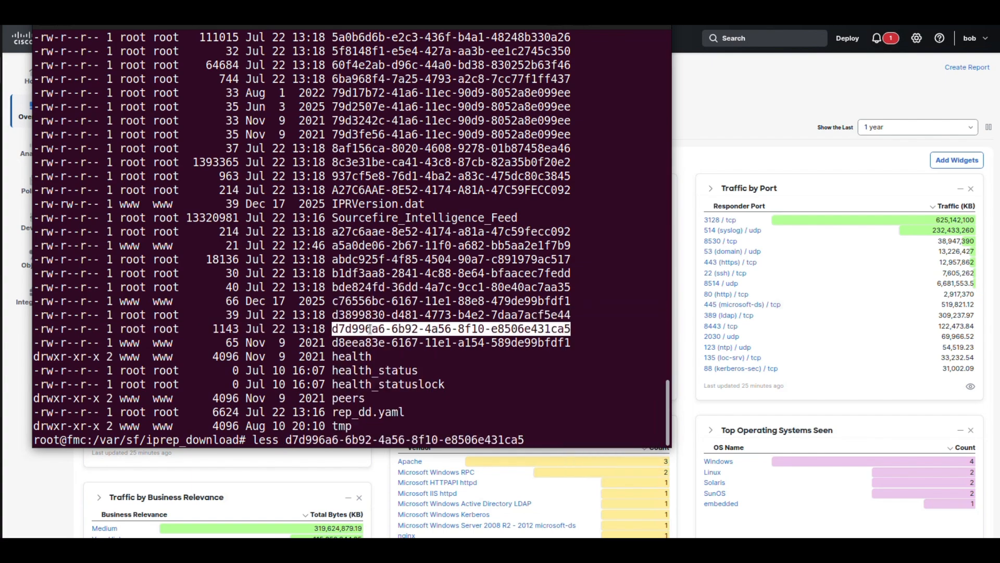
pyautogui.press('Return')
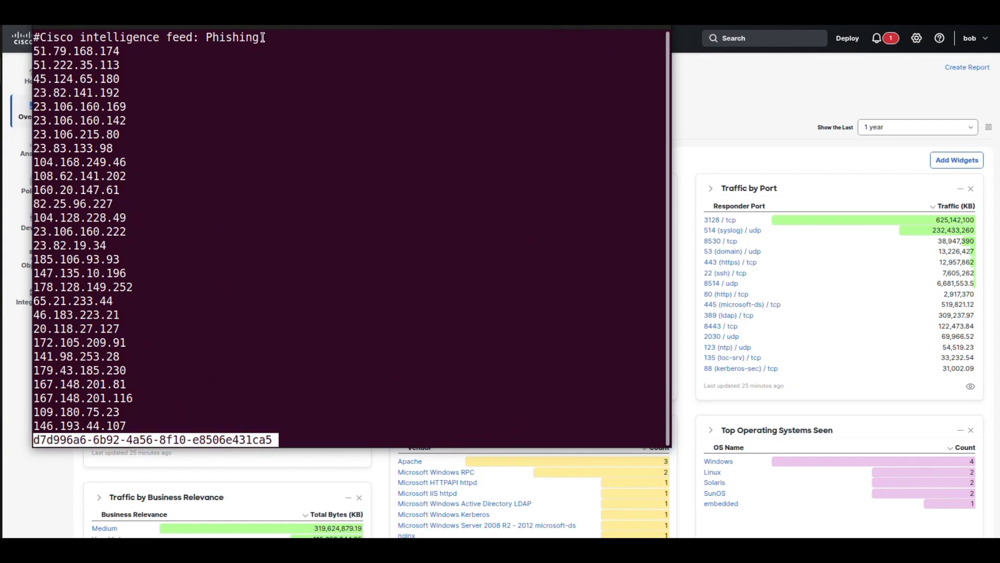
# - Page through the IP addresses in the Phishing feed file to its end and quit the viewer
pyautogui.moveTo(263, 37); pyautogui.dragTo(213, 38)
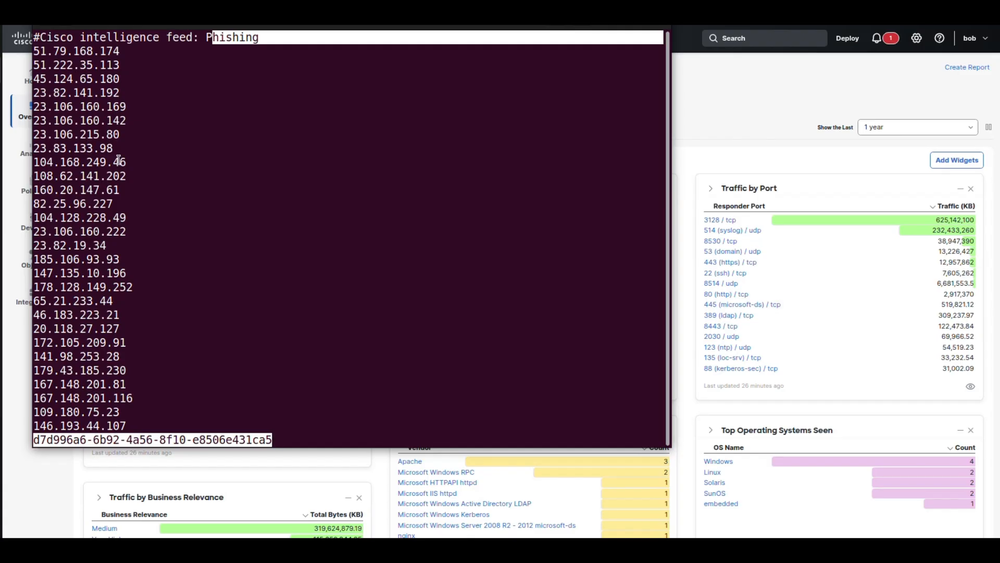
pyautogui.click(205, 194)
pyautogui.press('space')
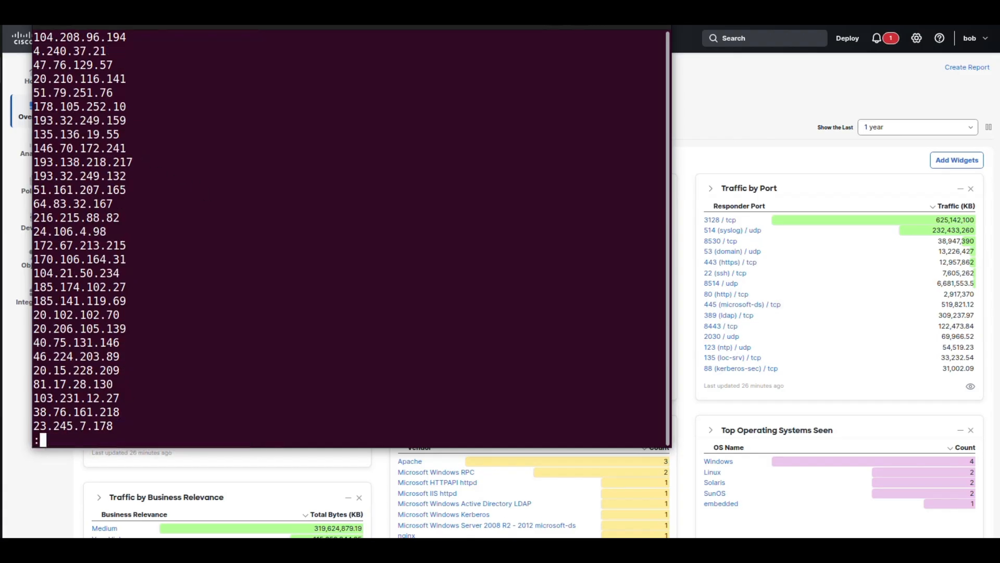
pyautogui.press('space')
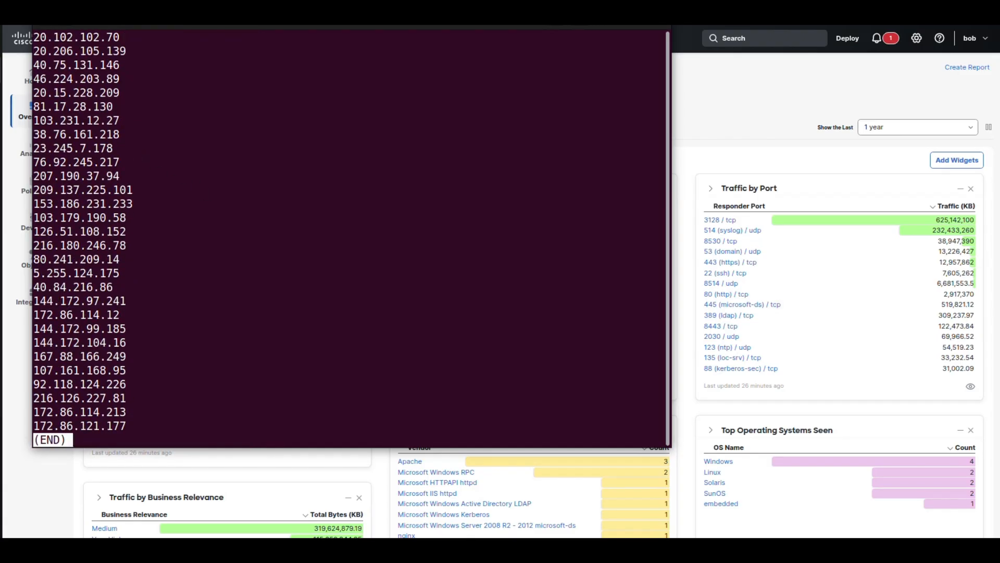
pyautogui.press('q')
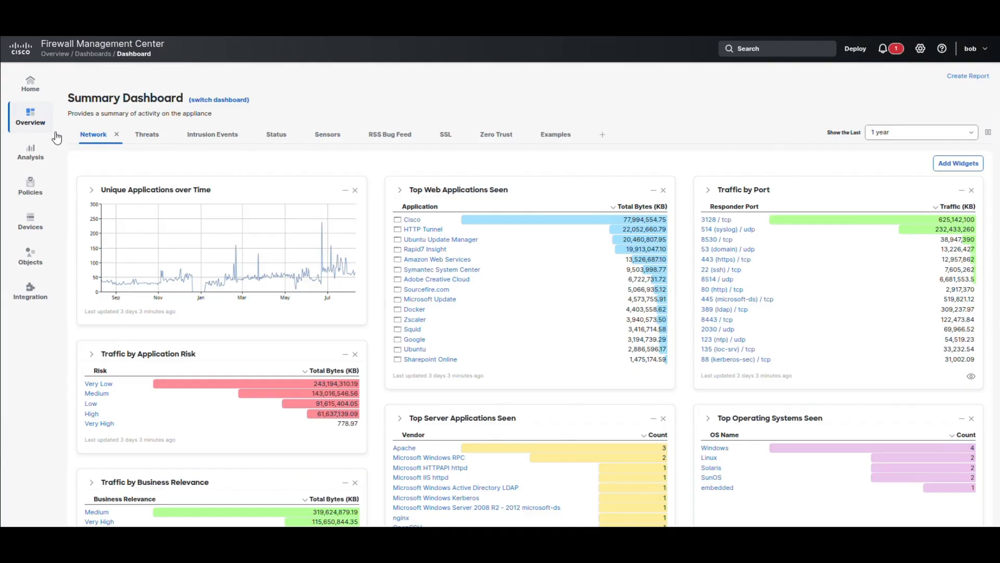
# - Switch to the workstation's terminal and move the cloudflare.txt text editor window clear of it, keeping its IP addresses readable
pyautogui.hotkey('alt', 'Tab')
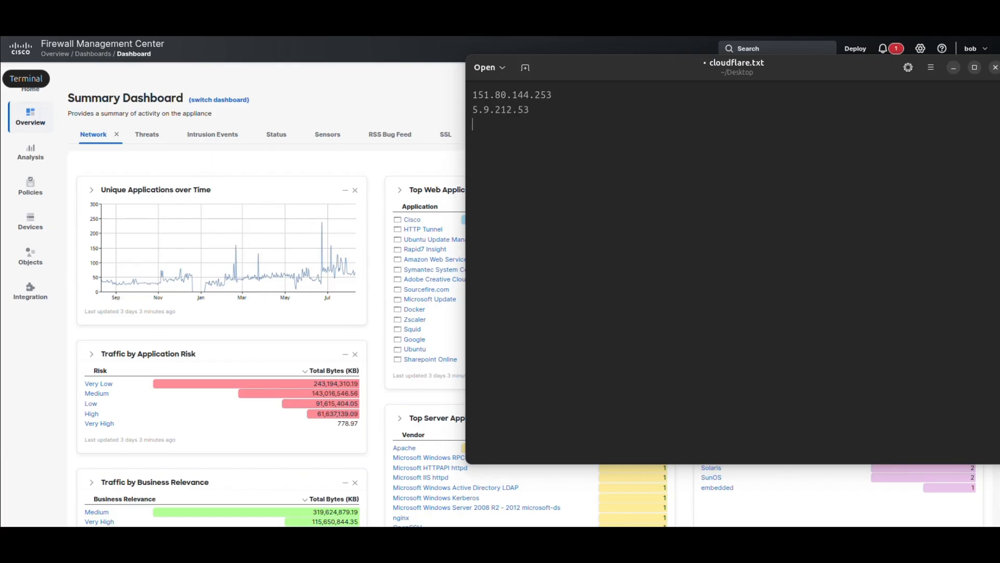
pyautogui.click(10, 78)
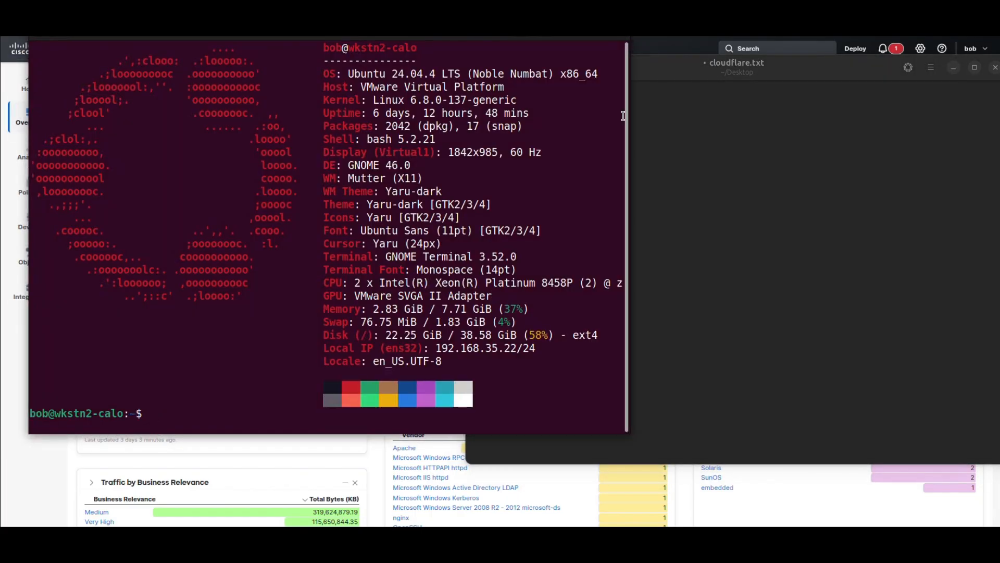
pyautogui.click(678, 70)
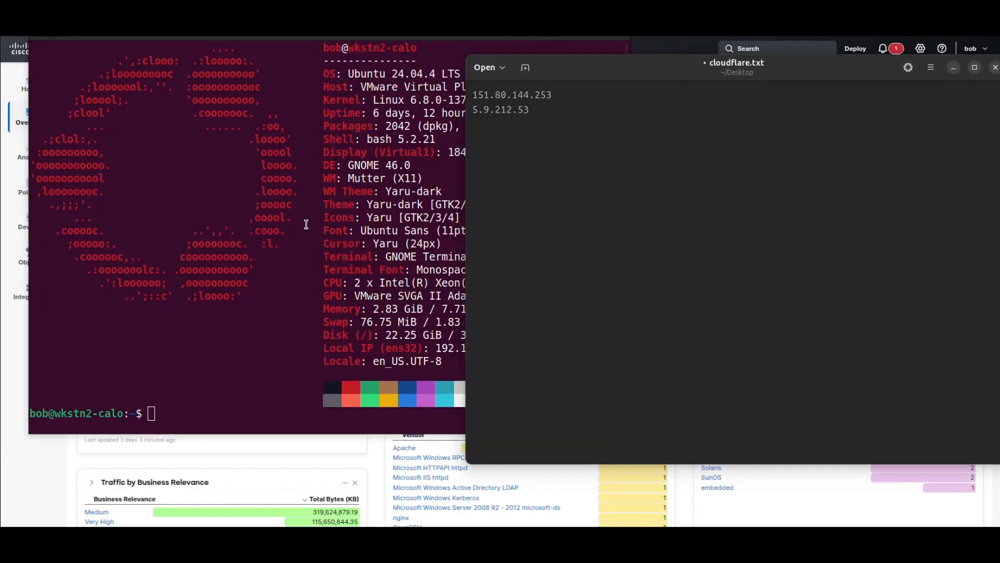
pyautogui.moveTo(624, 73); pyautogui.dragTo(678, 431)
pyautogui.click(148, 412)
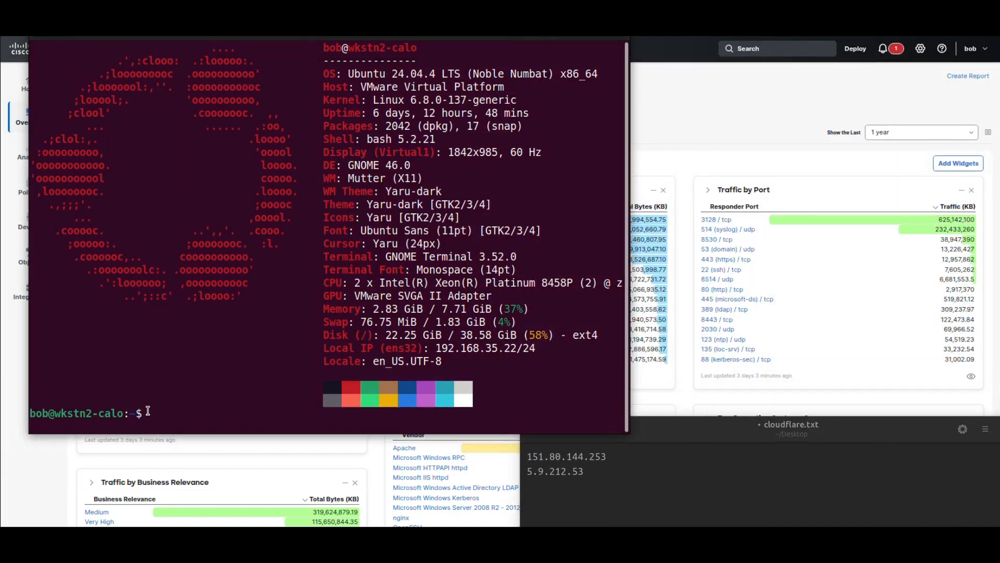
# - Ping the first listed address, 151.80.144.253, from the workstation and stop the ping after a few packets
pyautogui.write('oubg')
pyautogui.press('BackSpace')
pyautogui.press('BackSpace')
pyautogui.press('BackSpace')
pyautogui.press('BackSpace')
pyautogui.press('BackSpace')
pyautogui.write('ping 151.80.144.253')
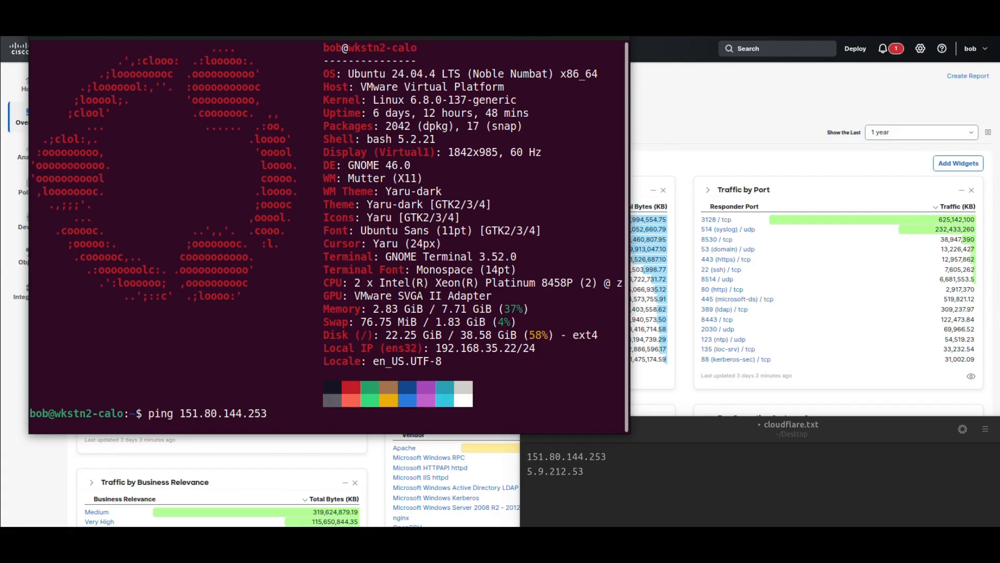
pyautogui.press('Return')
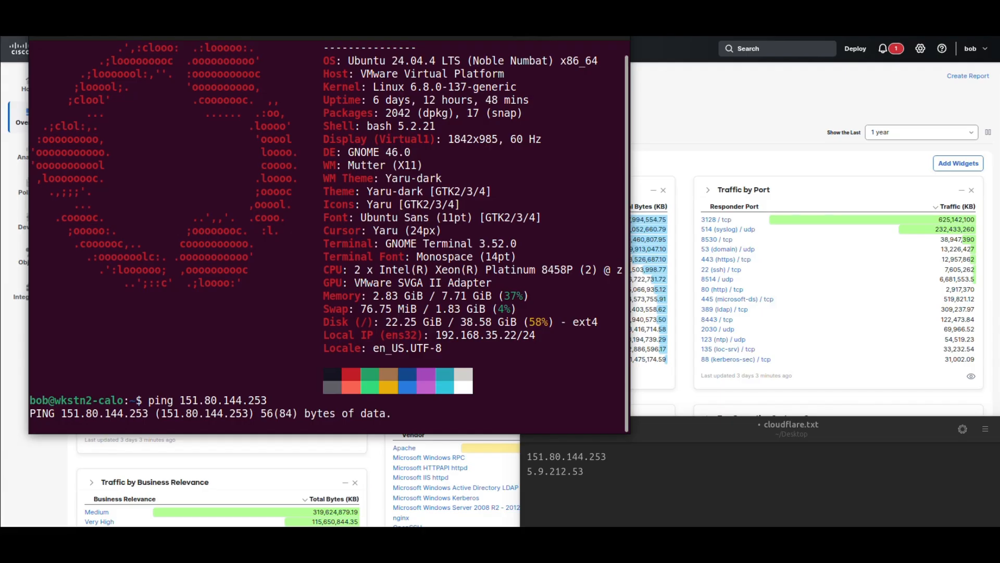
pyautogui.hotkey('ctrl', 'c')
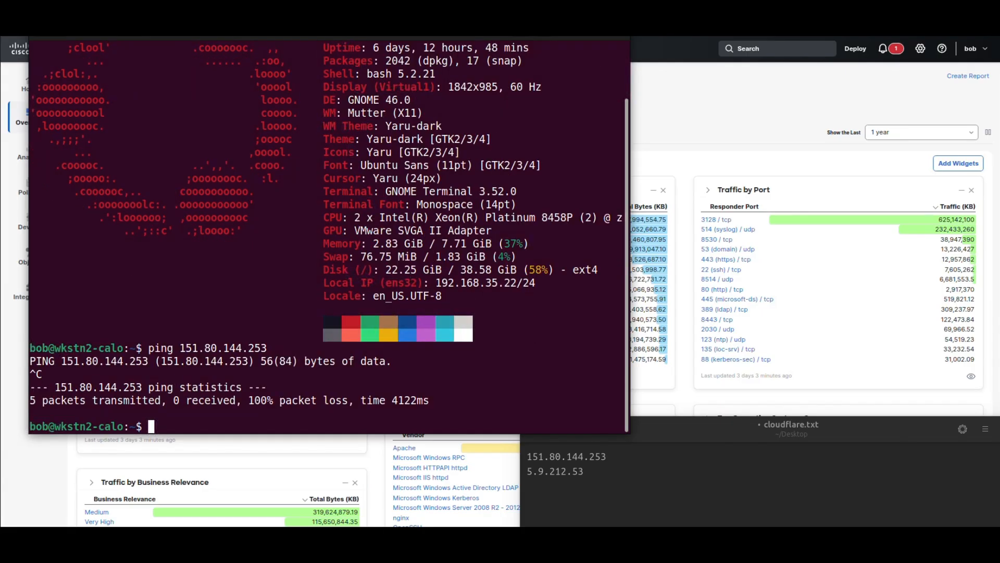
# - Ping the second listed address, 5.9.212.53, by editing the previous command, and stop it after a few packets
pyautogui.press('Up')
pyautogui.press('BackSpace')
pyautogui.press('BackSpace')
pyautogui.press('BackSpace')
pyautogui.press('BackSpace')
pyautogui.press('BackSpace')
pyautogui.press('BackSpace')
pyautogui.press('BackSpace')
pyautogui.press('BackSpace')
pyautogui.press('BackSpace')
pyautogui.press('BackSpace')
pyautogui.press('BackSpace')
pyautogui.press('BackSpace')
pyautogui.press('BackSpace')
pyautogui.press('BackSpace')
pyautogui.write('5.9.212.53')
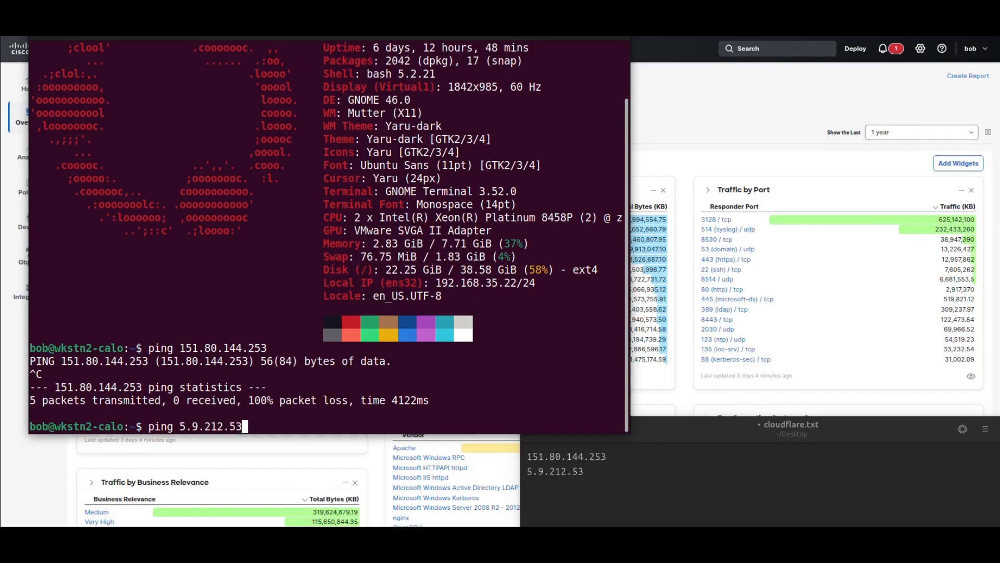
pyautogui.press('Return')
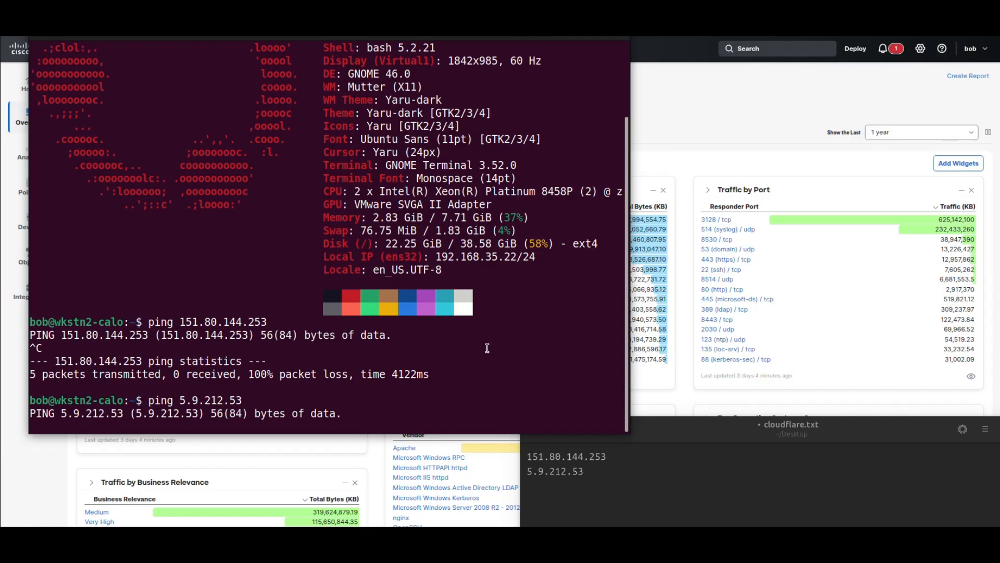
pyautogui.hotkey('ctrl', 'c')
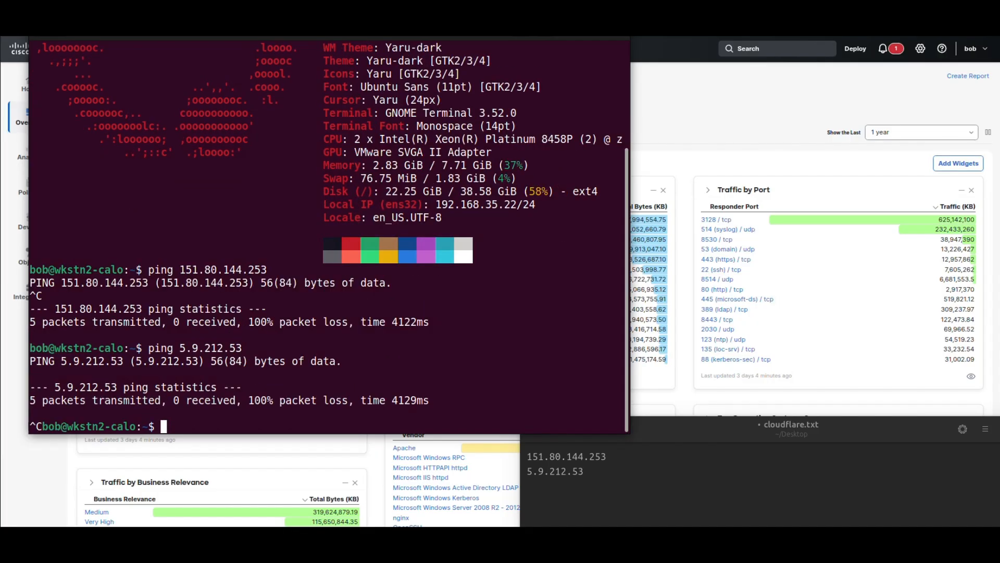
# - Return to Firewall Management Center and open the Security-Related Connection Events page
pyautogui.click(711, 440)
pyautogui.moveTo(711, 440); pyautogui.dragTo(624, 192)
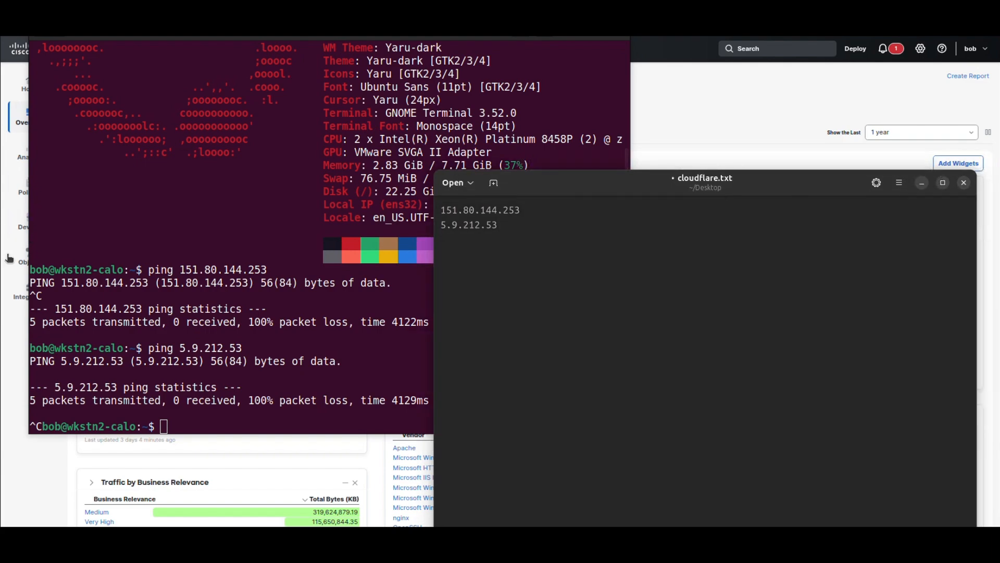
pyautogui.click(758, 108)
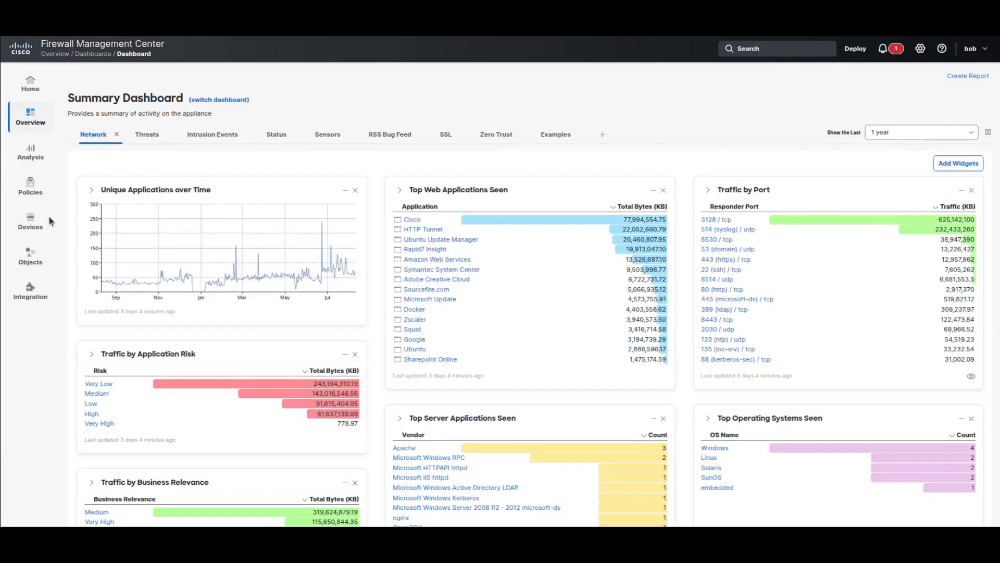
pyautogui.moveTo(33, 157)
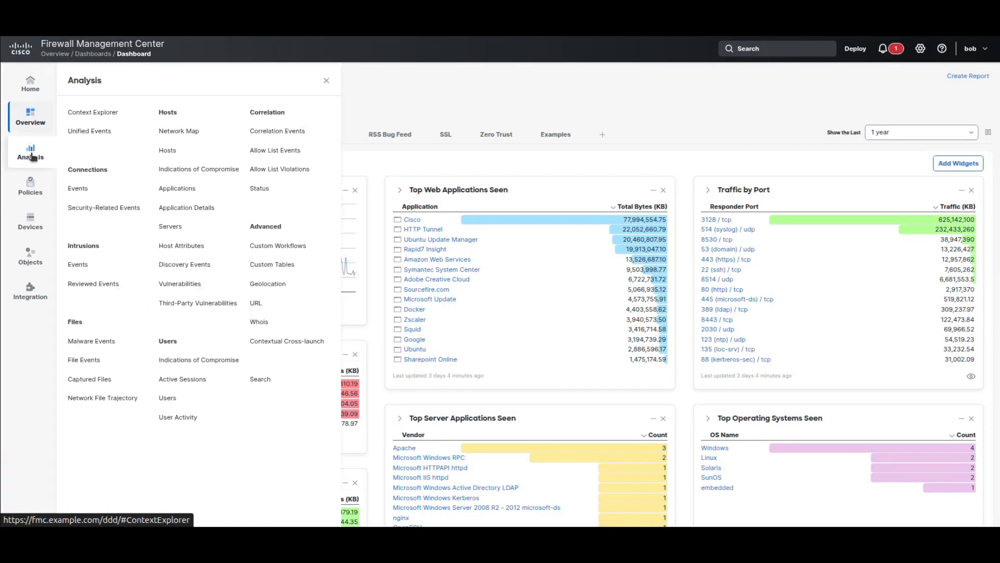
pyautogui.click(94, 214)
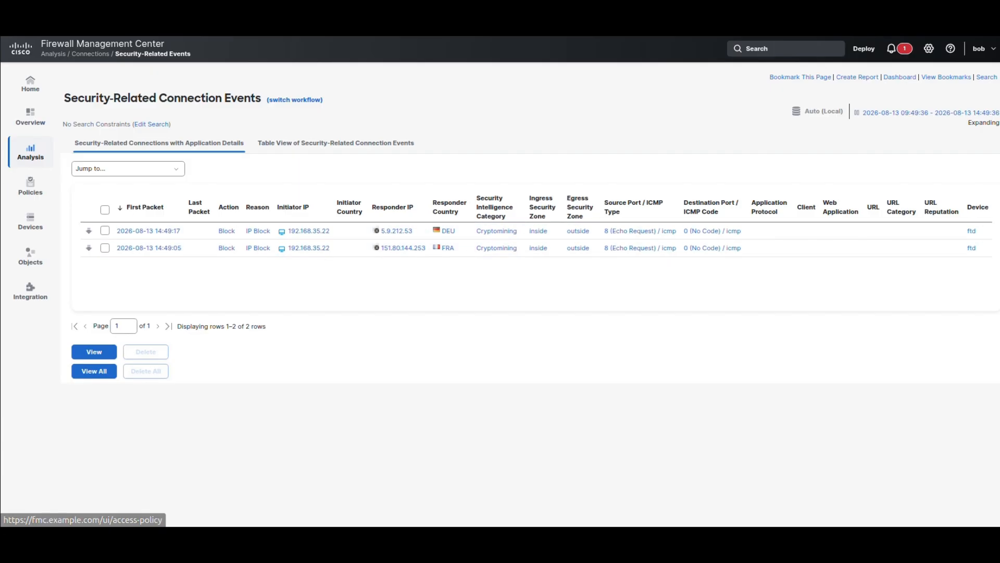
# - Compare the responder IPs with the addresses in cloudflare.txt and open the Unified Events page
pyautogui.click(0, 151)
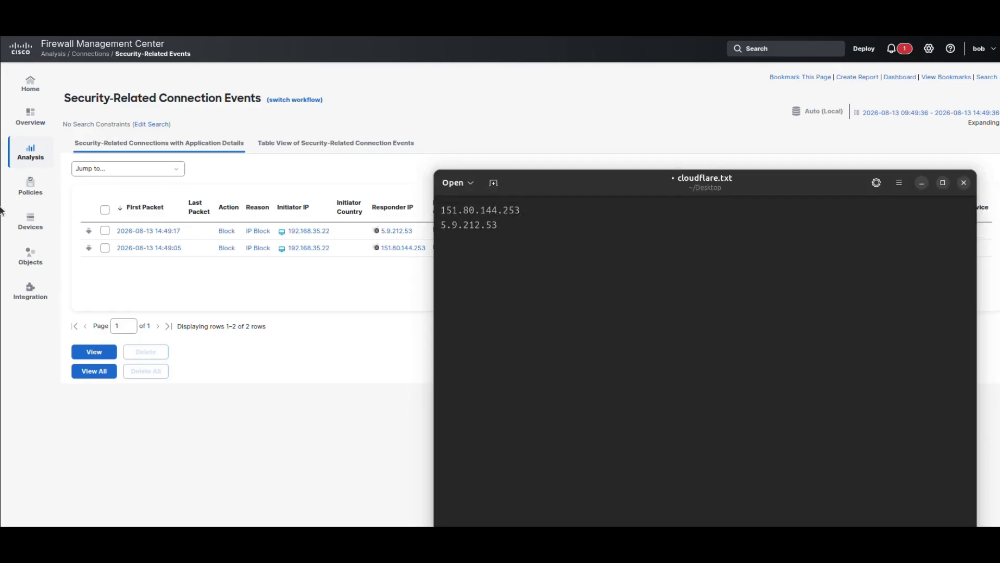
pyautogui.click(576, 89)
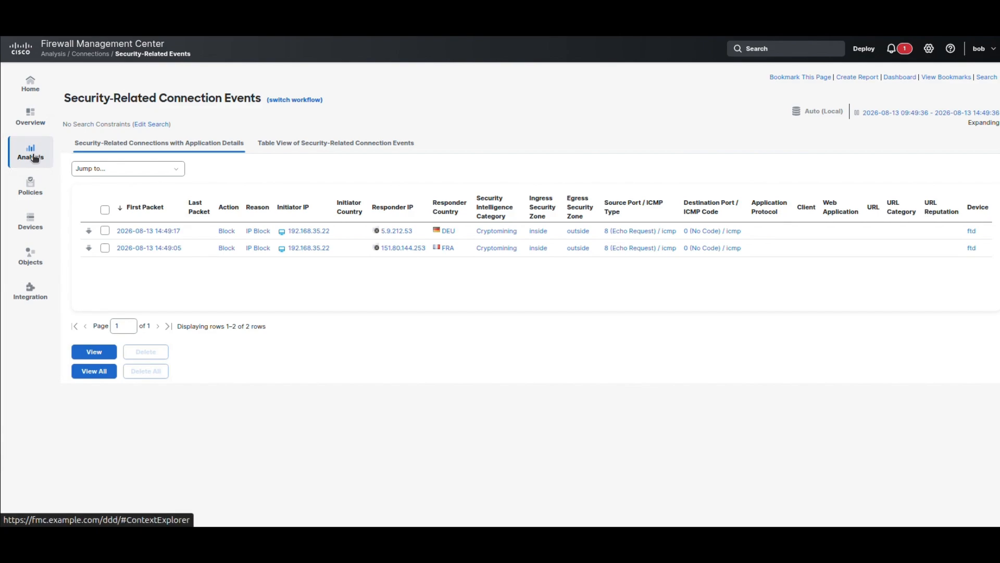
pyautogui.moveTo(33, 156)
pyautogui.click(76, 134)
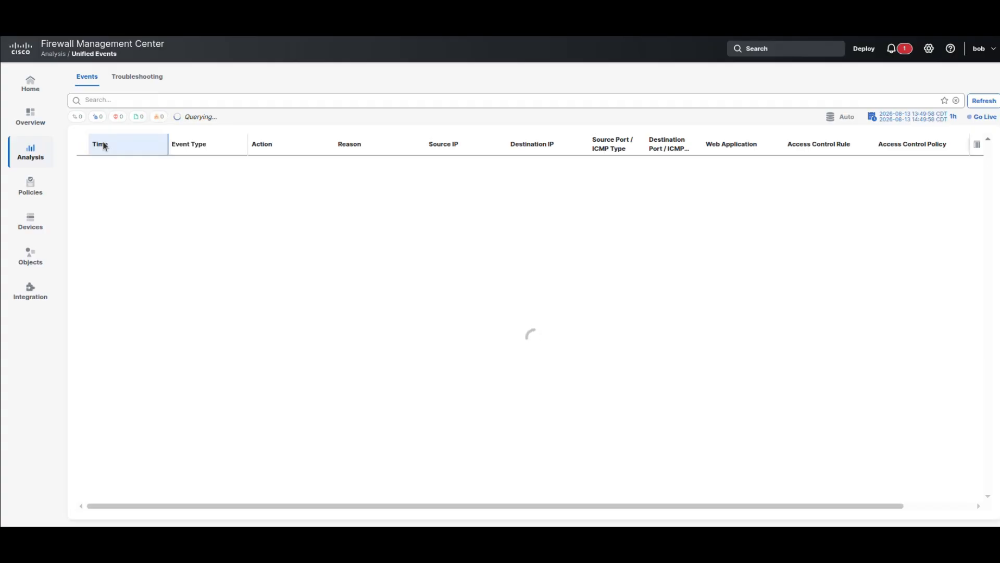
# - Filter the unified events by the action Block and apply the filter
pyautogui.click(113, 100)
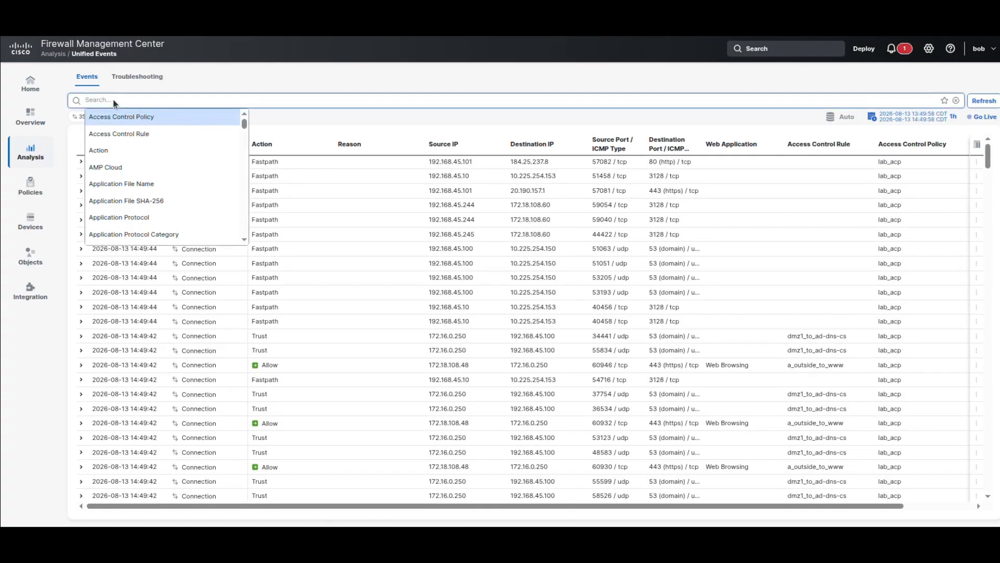
pyautogui.write('actions')
pyautogui.press('BackSpace')
pyautogui.press('BackSpace')
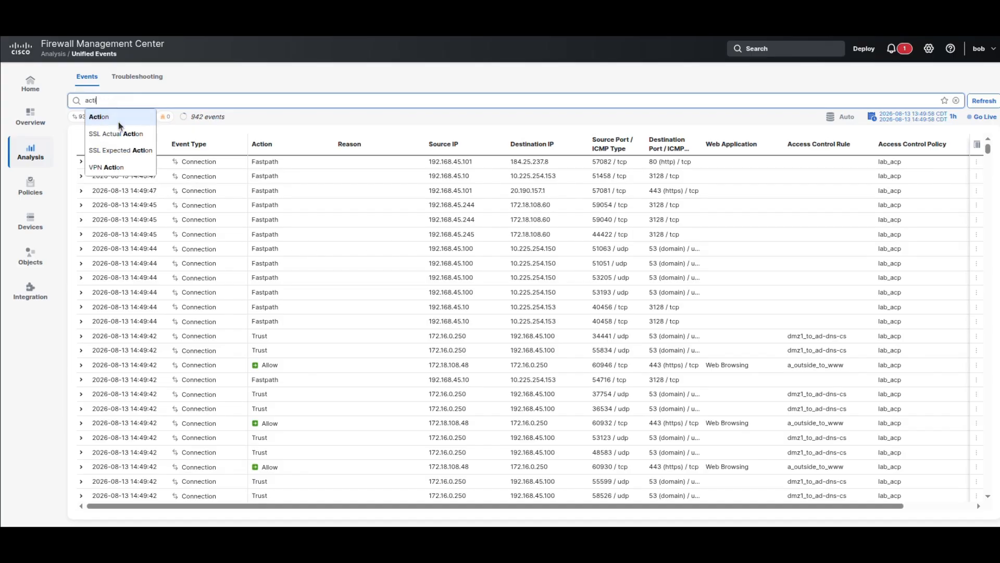
pyautogui.click(118, 120)
pyautogui.write('Block')
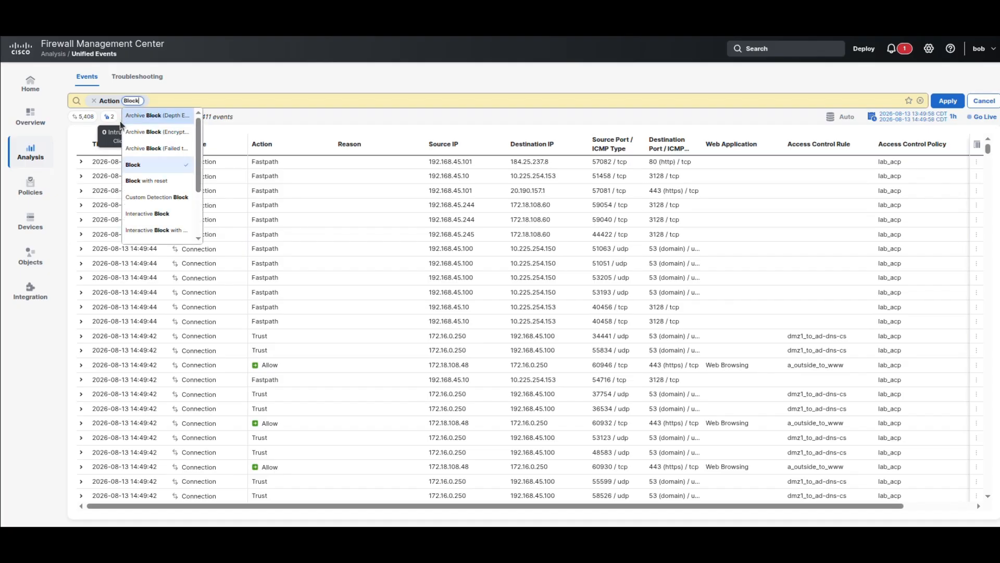
pyautogui.click(148, 165)
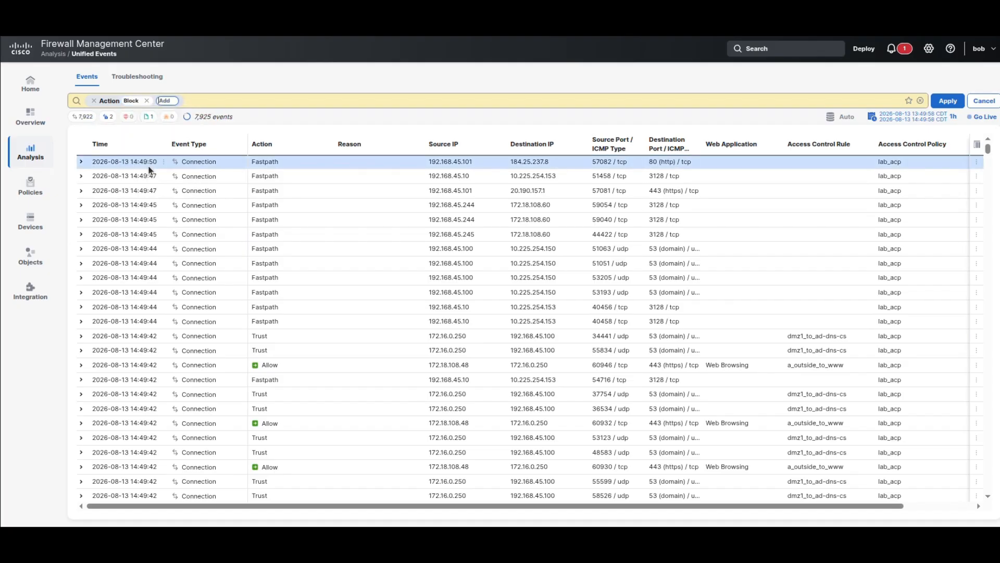
pyautogui.click(958, 101)
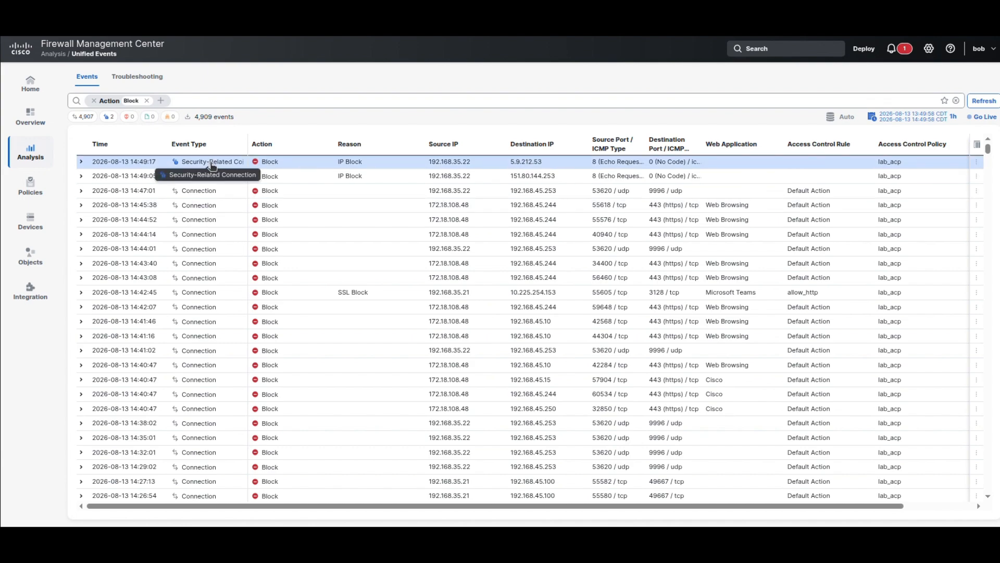
# - Replace the Action filter with Event Type Security-Related Connection and apply it to the unified events
pyautogui.click(147, 101)
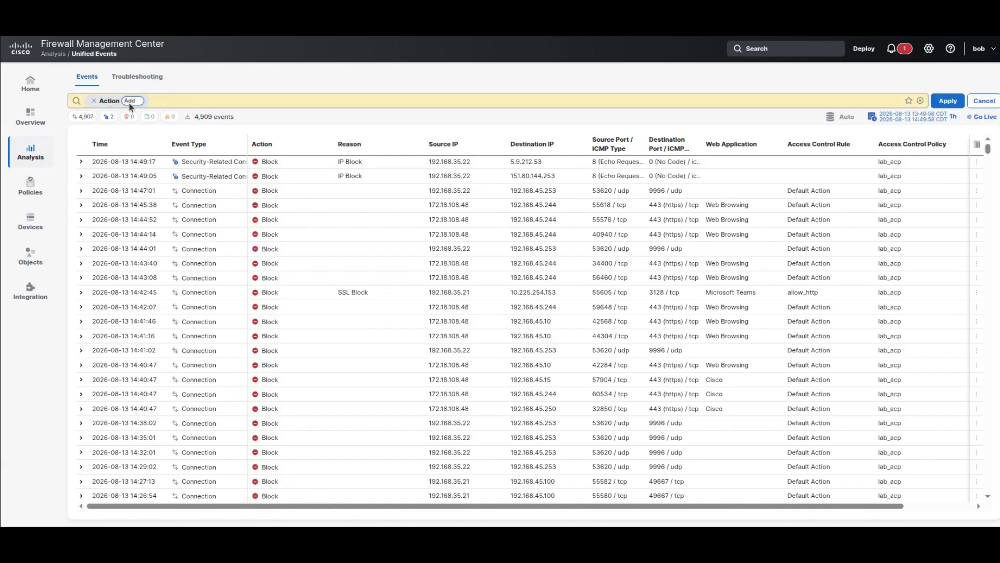
pyautogui.click(93, 101)
pyautogui.click(93, 104)
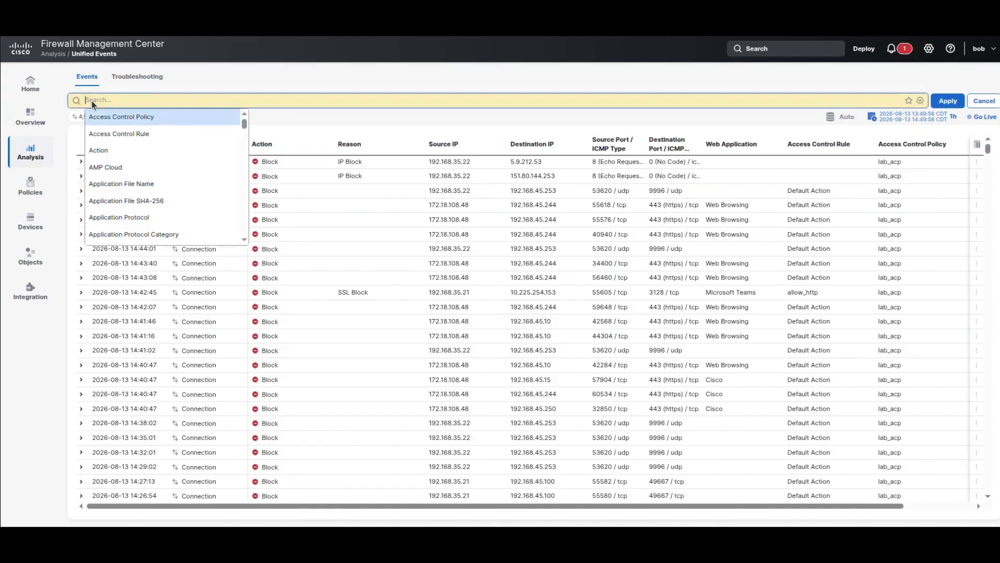
pyautogui.write('event')
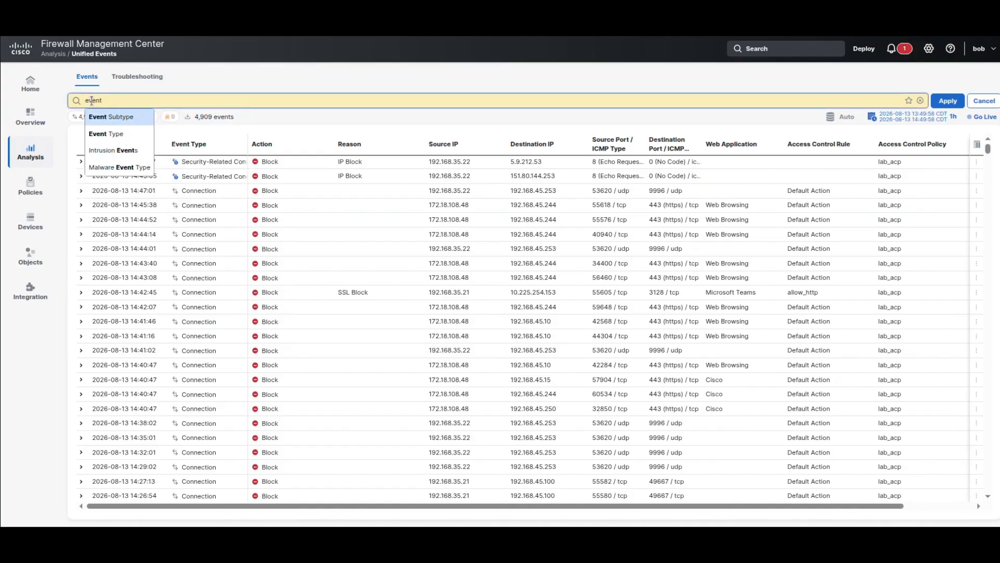
pyautogui.click(115, 133)
pyautogui.click(146, 102)
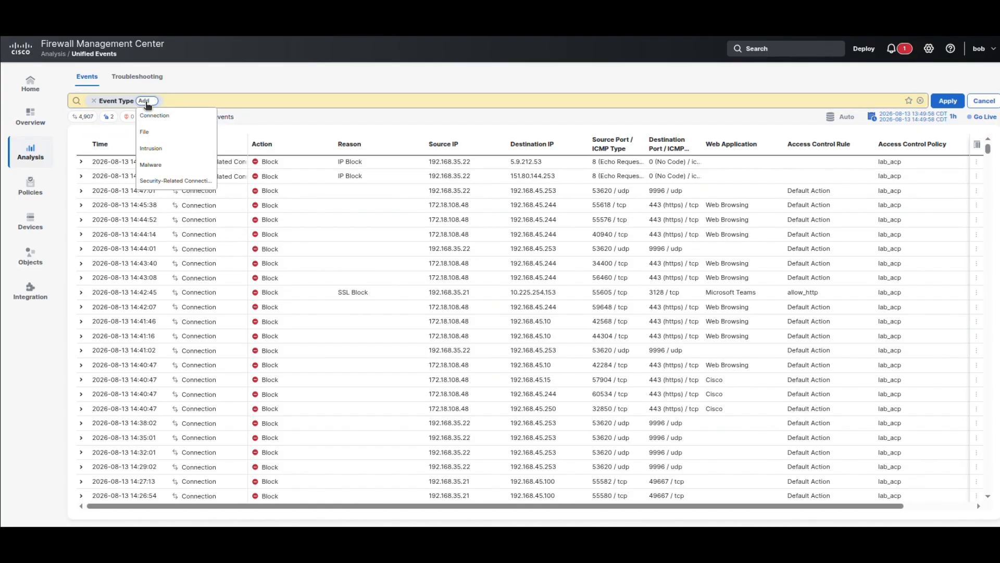
pyautogui.click(174, 181)
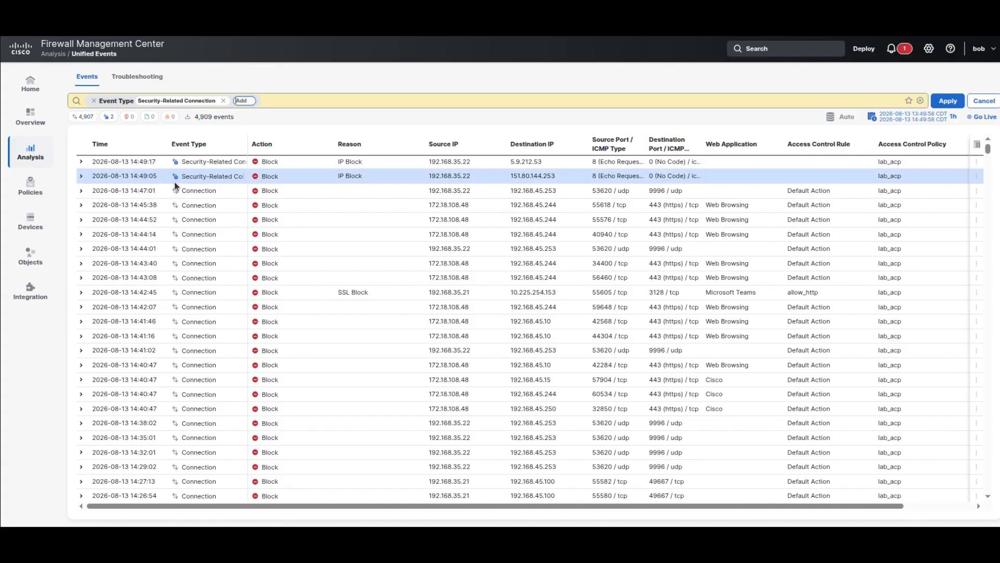
pyautogui.click(948, 100)
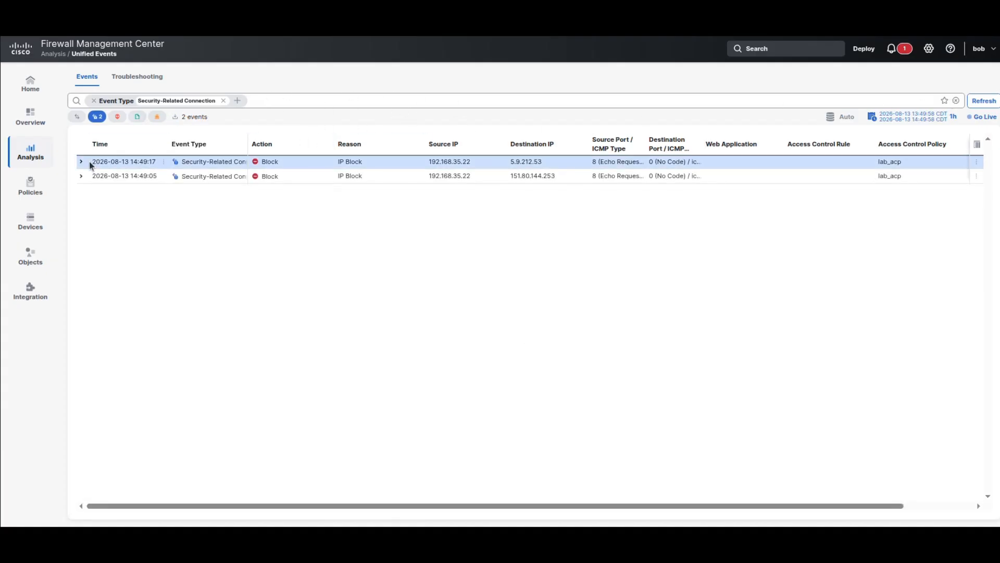
pyautogui.click(20, 159)
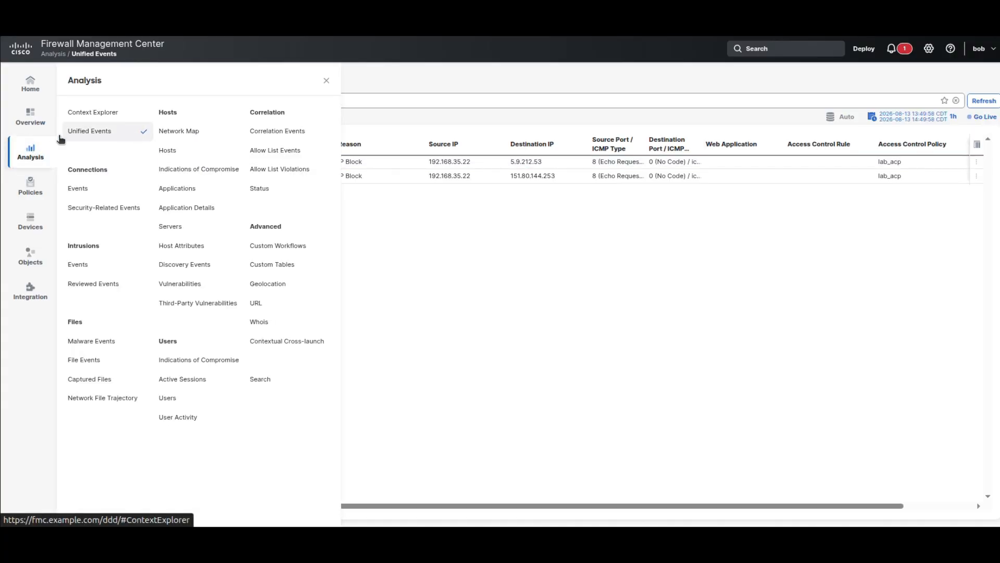
pyautogui.click(497, 339)
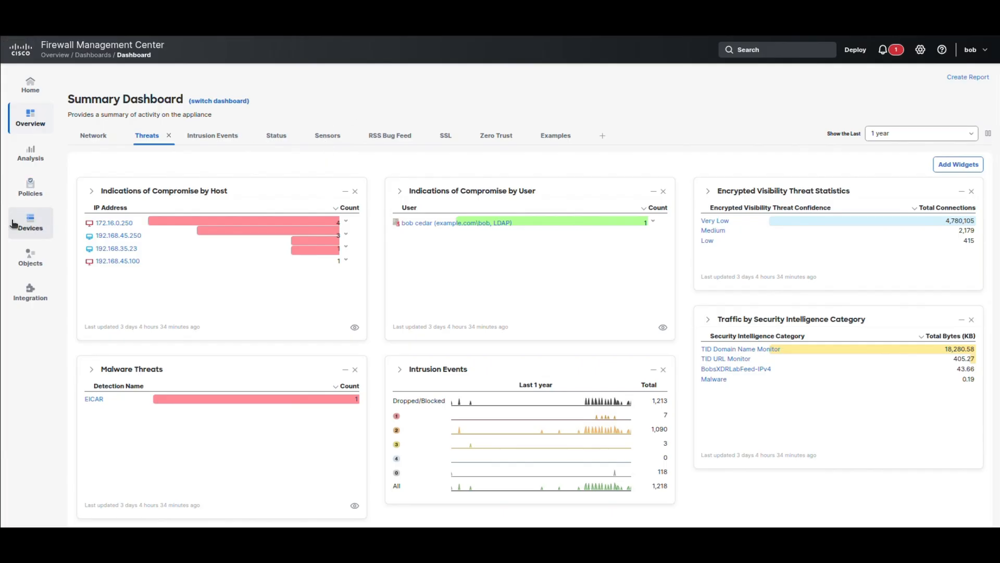
# - Open the Security Intelligence Network Lists and Feeds page in Object Management
pyautogui.moveTo(37, 265)
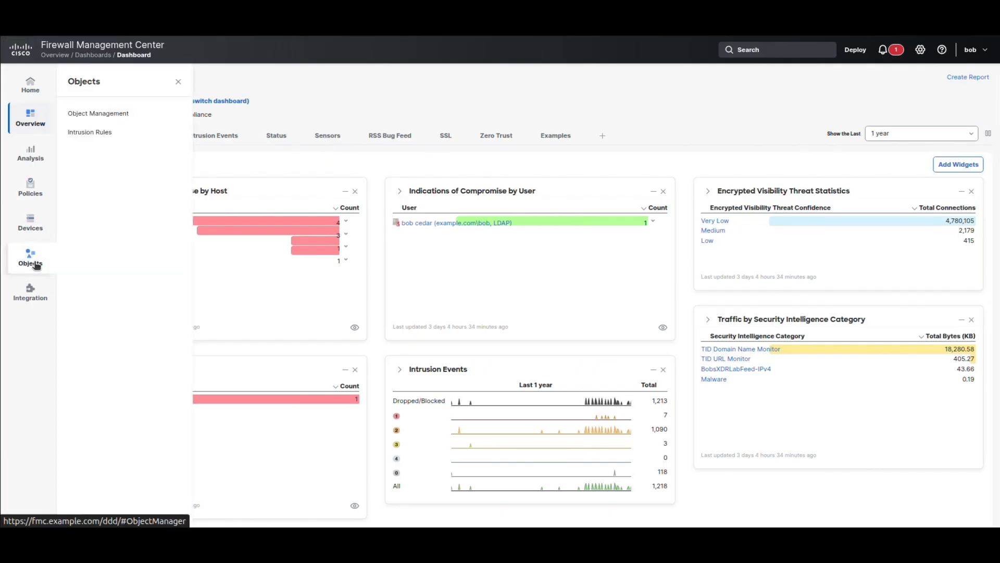
pyautogui.click(93, 114)
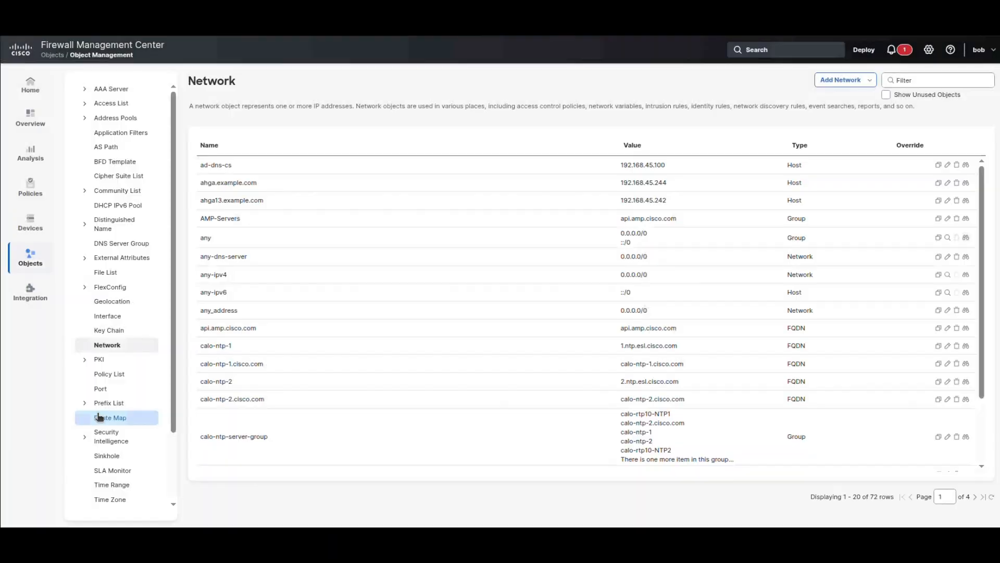
pyautogui.click(118, 441)
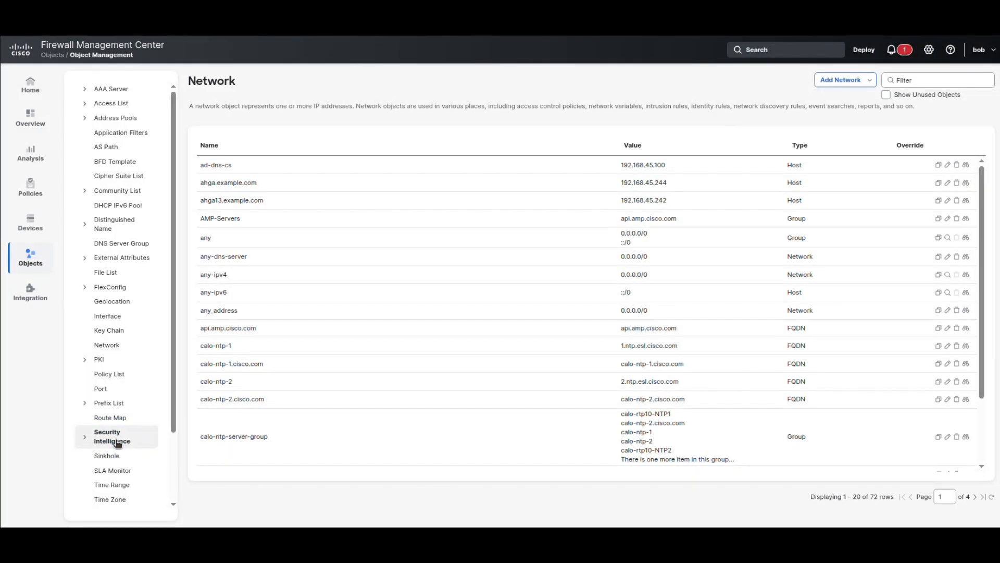
pyautogui.click(132, 483)
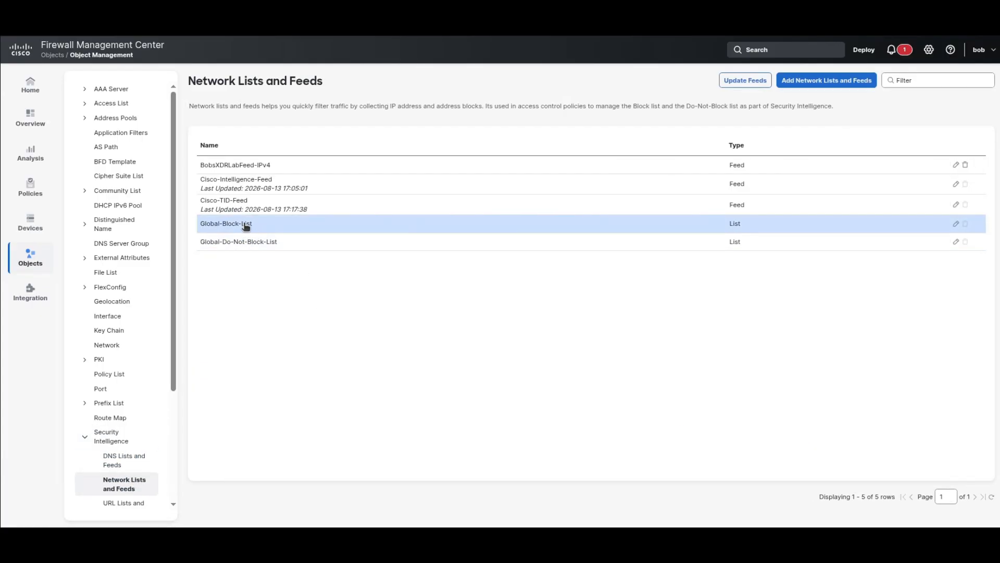
# - Examine the contents of Global-Block-List and Global-Do-Not-Block-List, closing each without changes
pyautogui.click(956, 223)
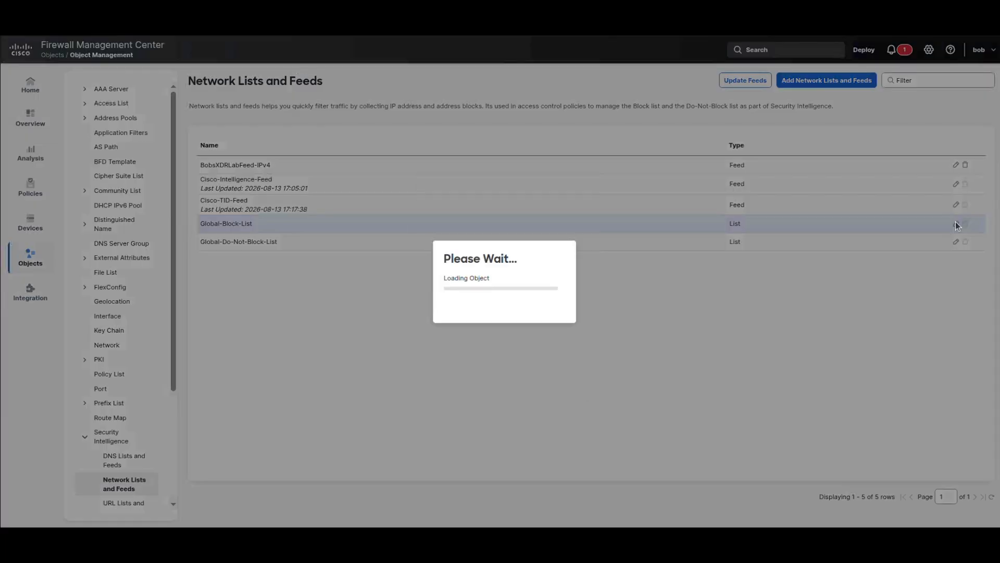
pyautogui.click(531, 374)
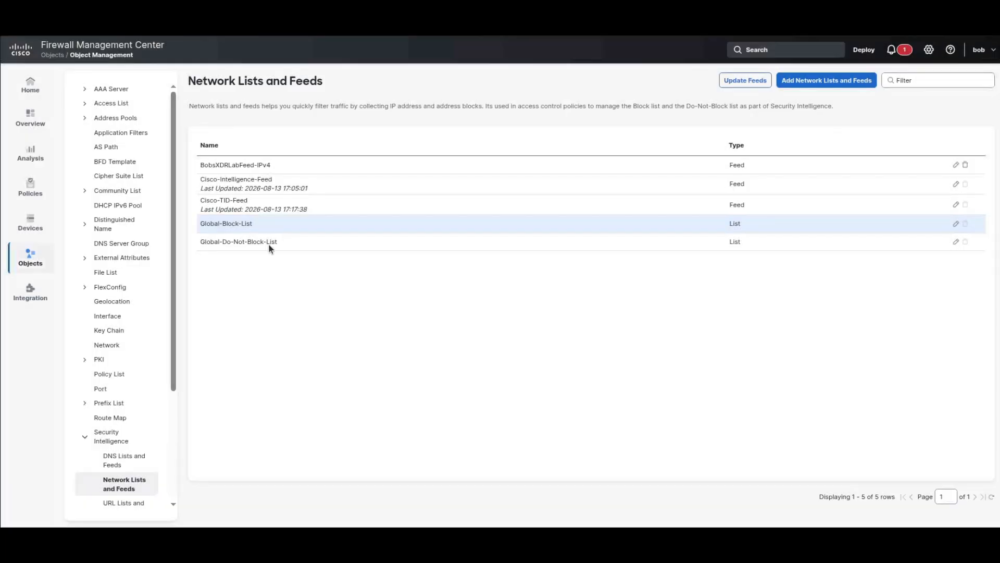
pyautogui.click(956, 242)
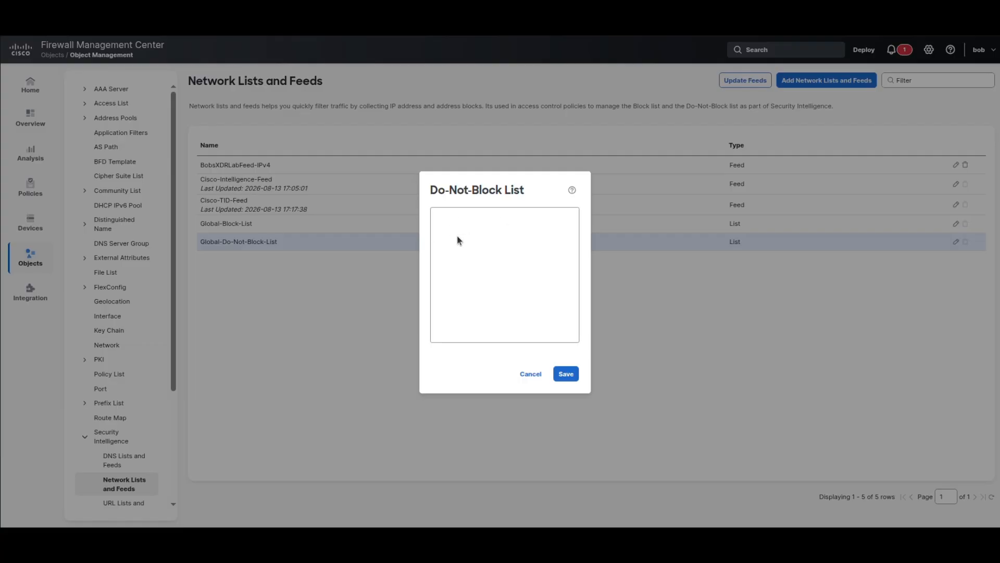
pyautogui.click(536, 379)
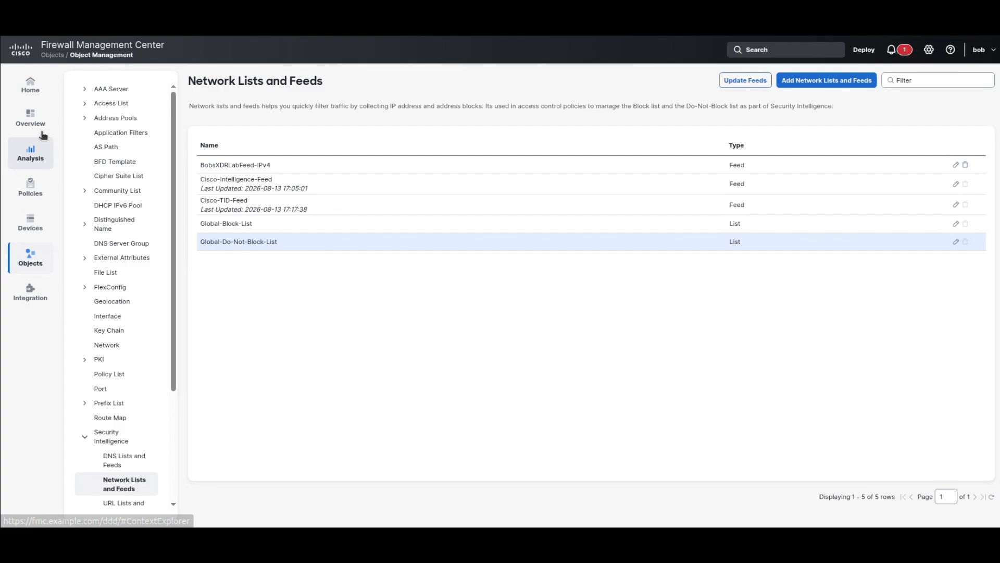
# - Open the Connection Events page in a new browser tab and switch to it
pyautogui.moveTo(33, 153)
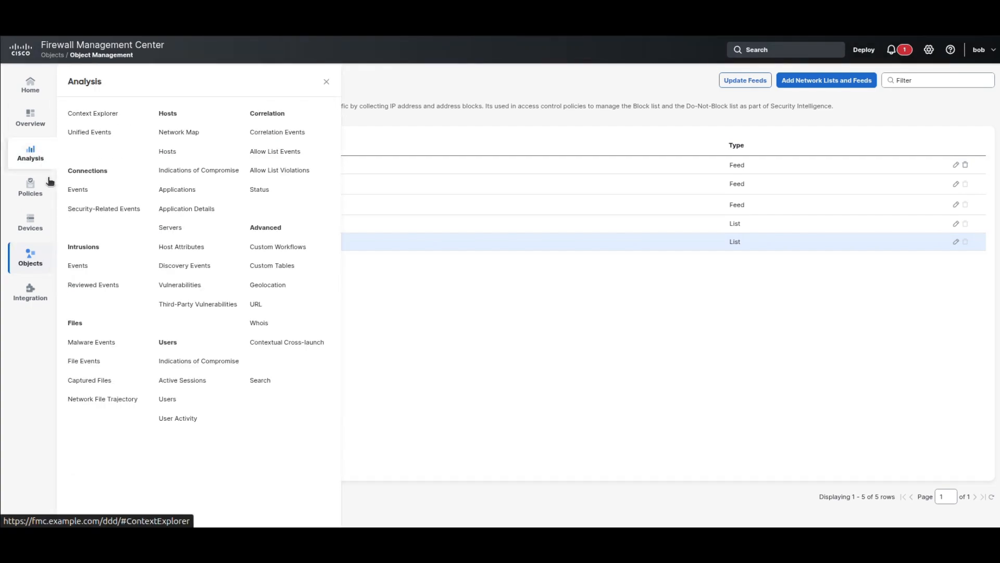
pyautogui.rightClick(79, 191)
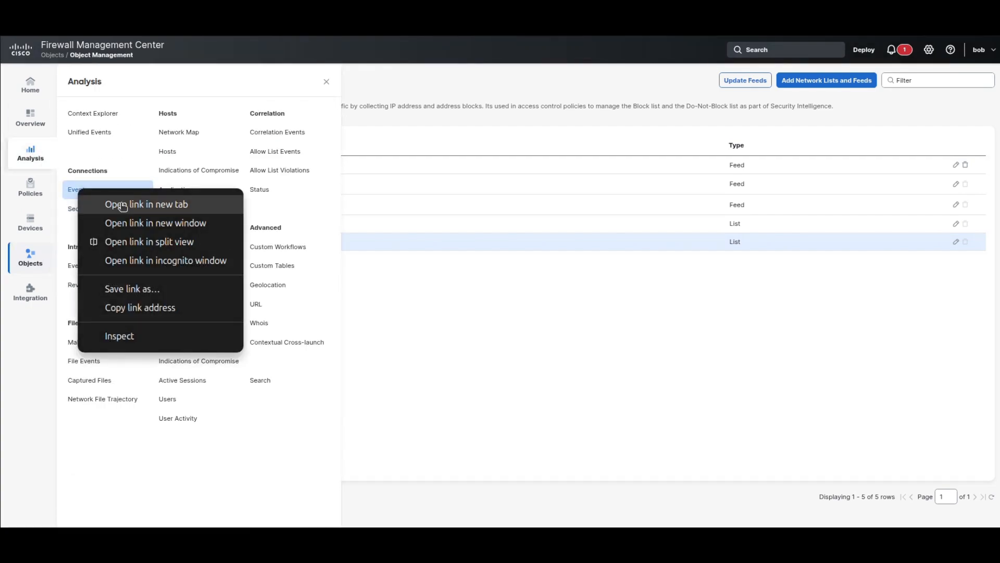
pyautogui.click(121, 205)
pyautogui.hotkey('ctrl', 'Tab')
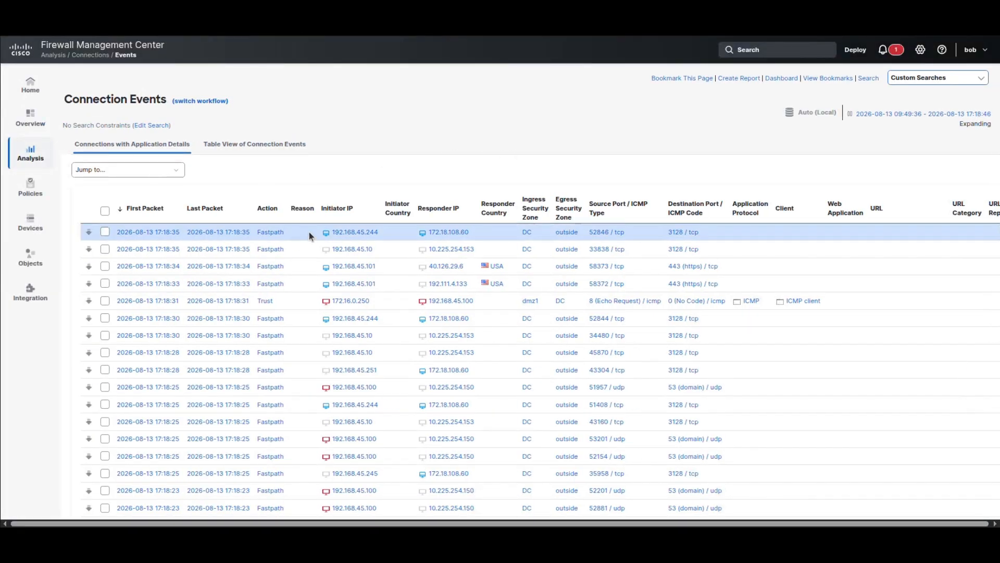
# - Add the responder IP 192.111.4.133 from the connection events to the Do-Not-Block list
pyautogui.rightClick(447, 287)
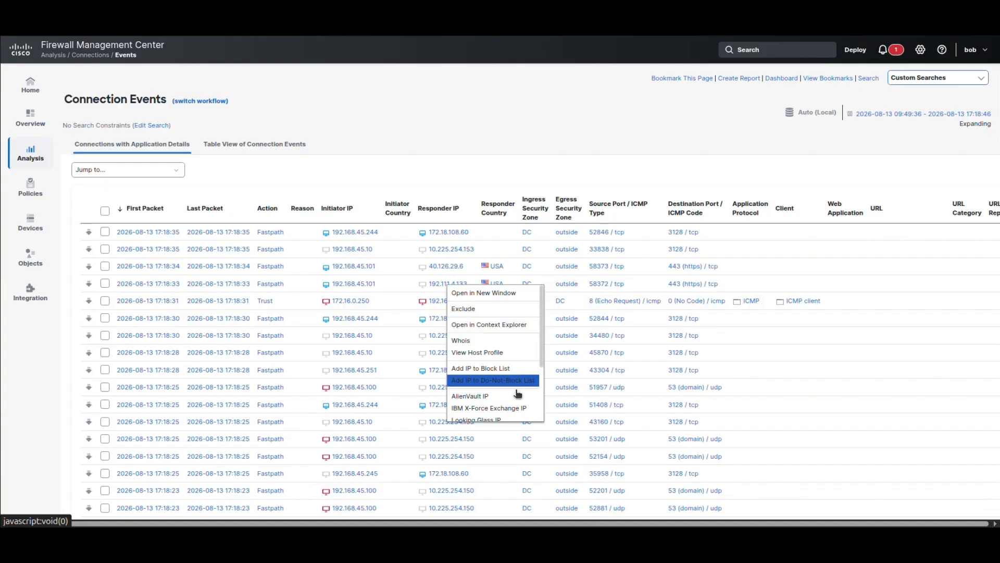
pyautogui.click(499, 384)
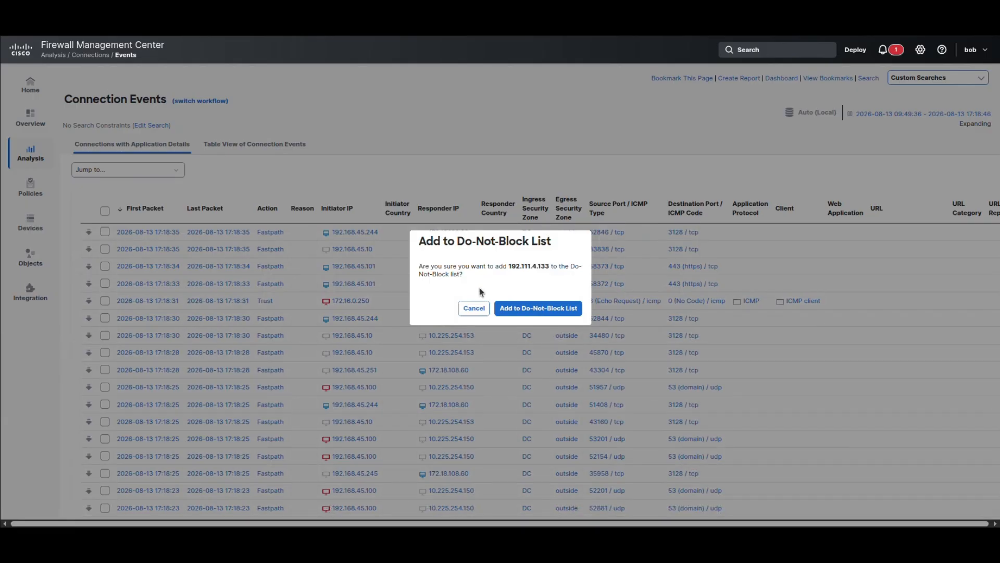
pyautogui.click(524, 310)
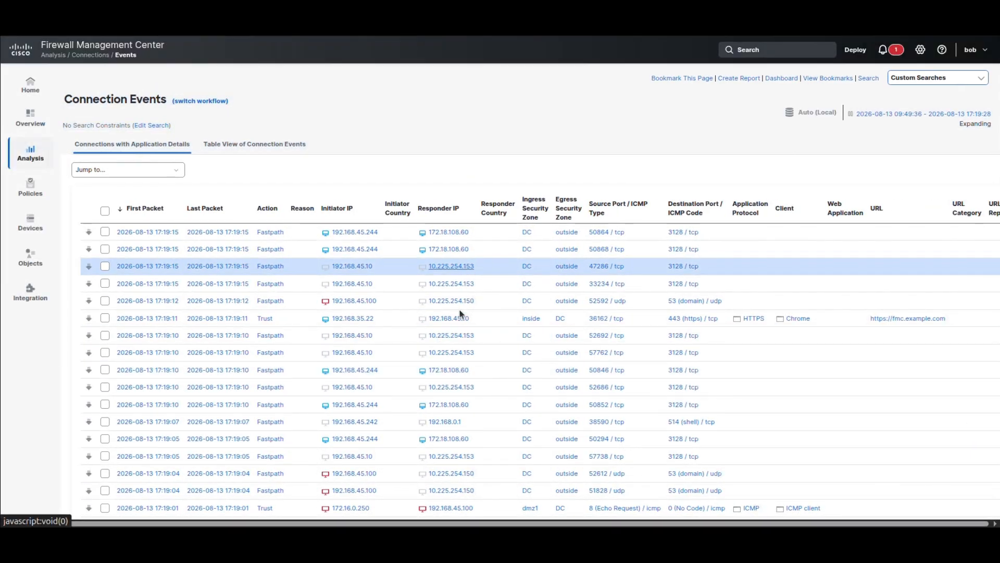
# - Add the responder IP 40.126.29.6 from the connection events to the Block list
pyautogui.scroll(-4, 460, 312)
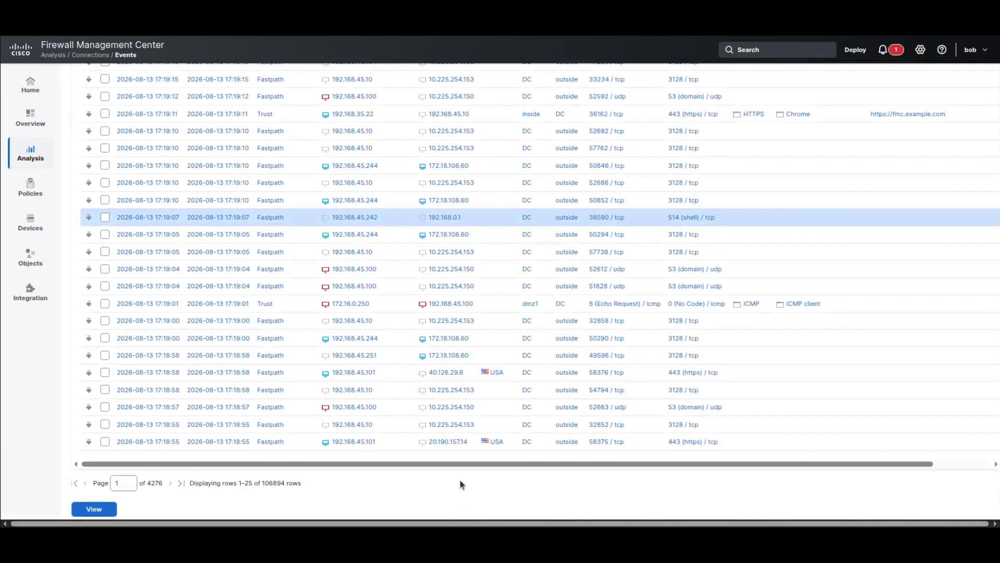
pyautogui.rightClick(452, 372)
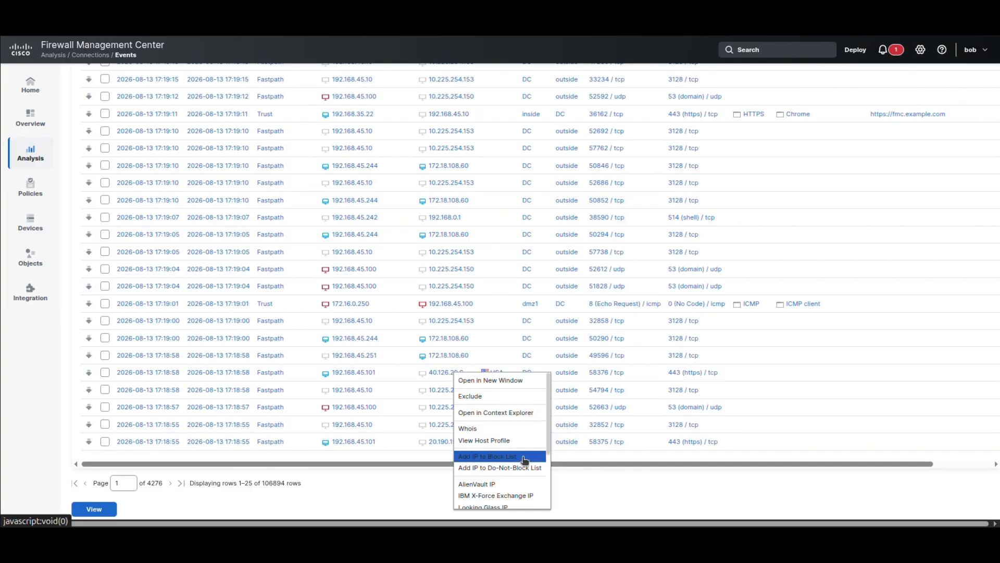
pyautogui.click(524, 458)
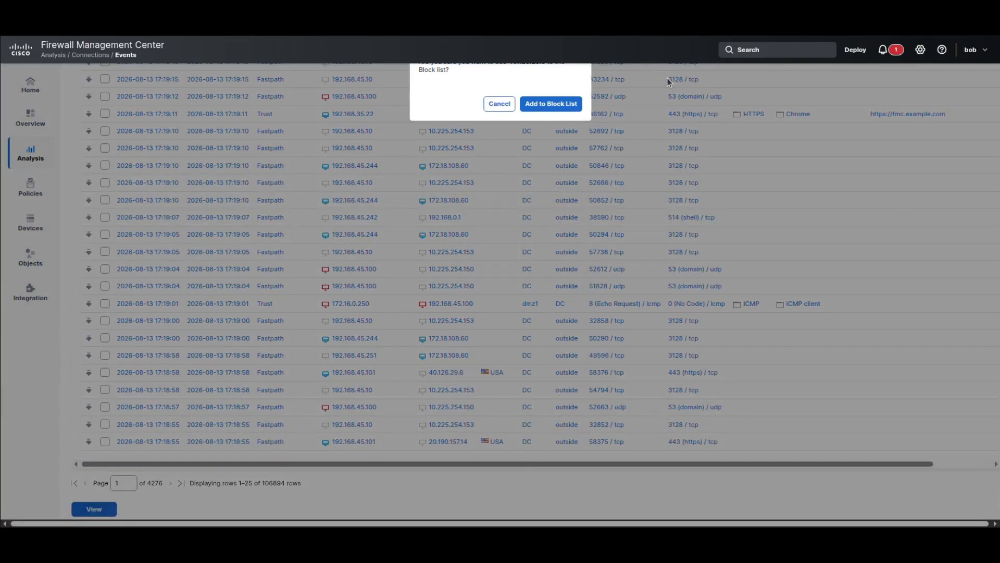
pyautogui.click(545, 108)
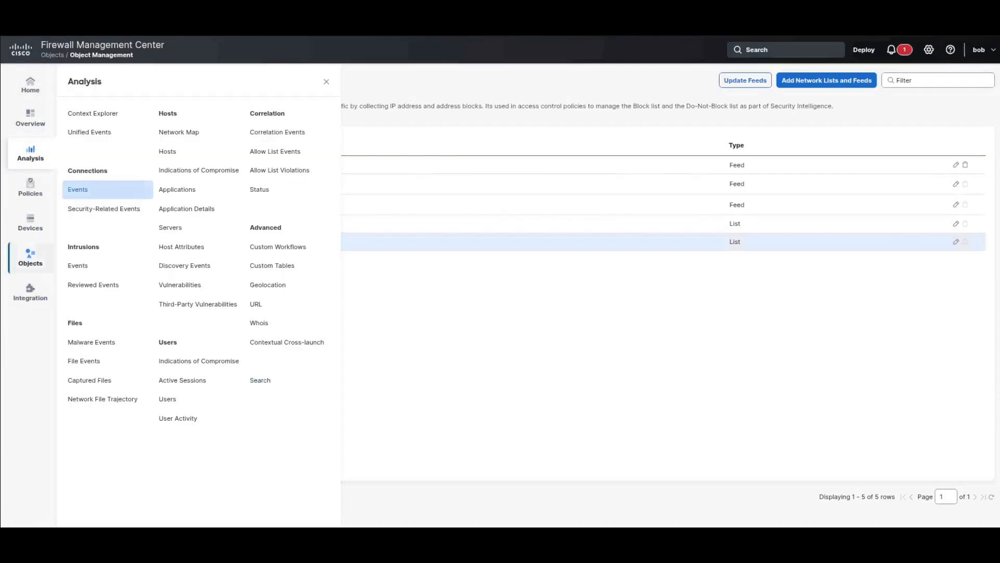
# - Reopen Network Lists and Feeds and check the entries of Global-Do-Not-Block-List and Global-Block-List, leaving both unchanged
pyautogui.click(458, 321)
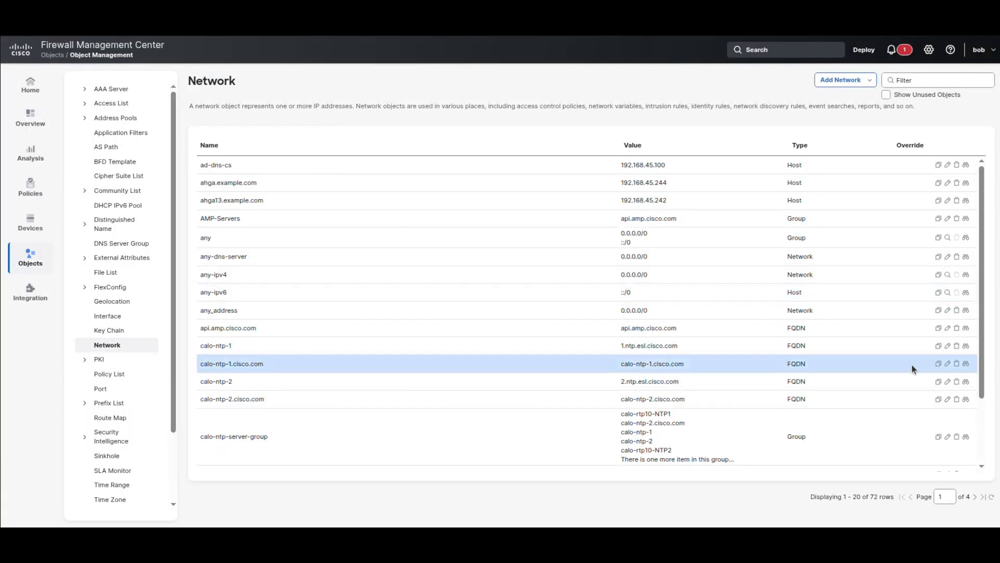
pyautogui.click(87, 437)
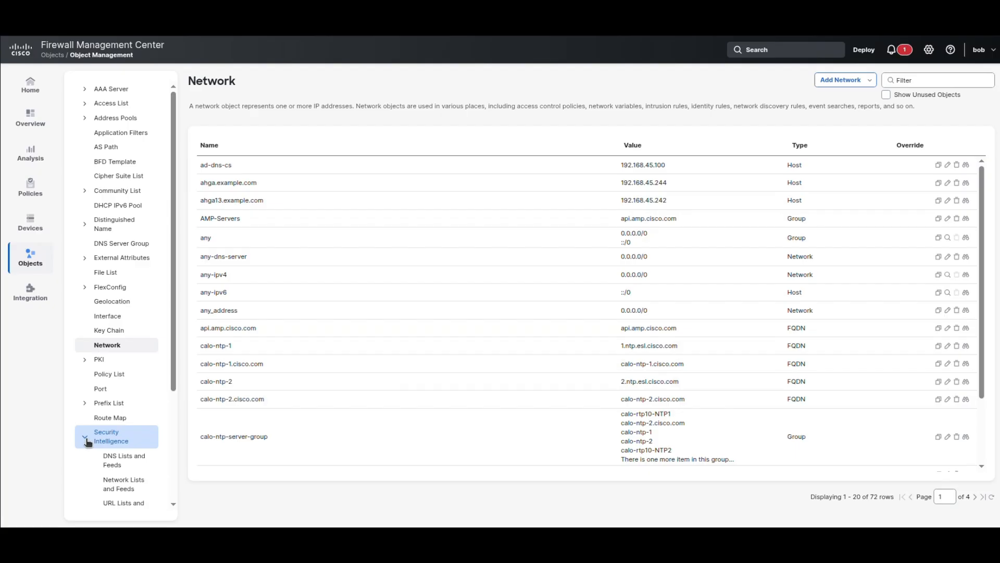
pyautogui.click(121, 482)
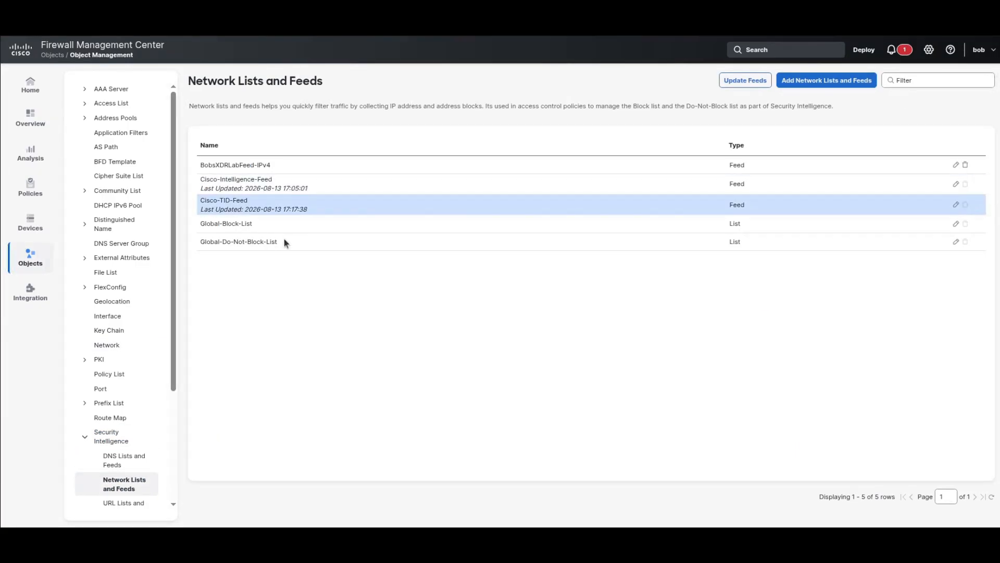
pyautogui.click(956, 243)
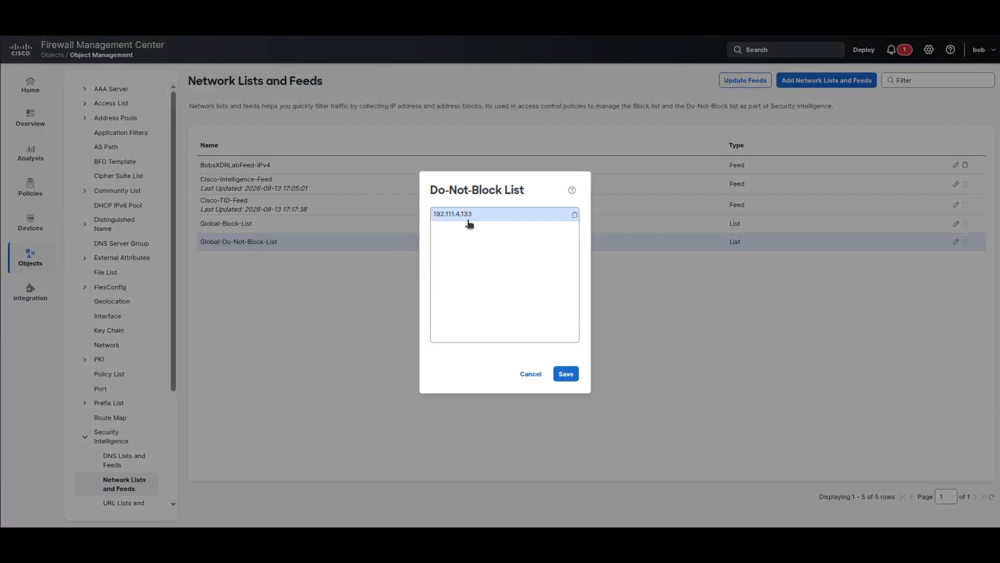
pyautogui.click(530, 374)
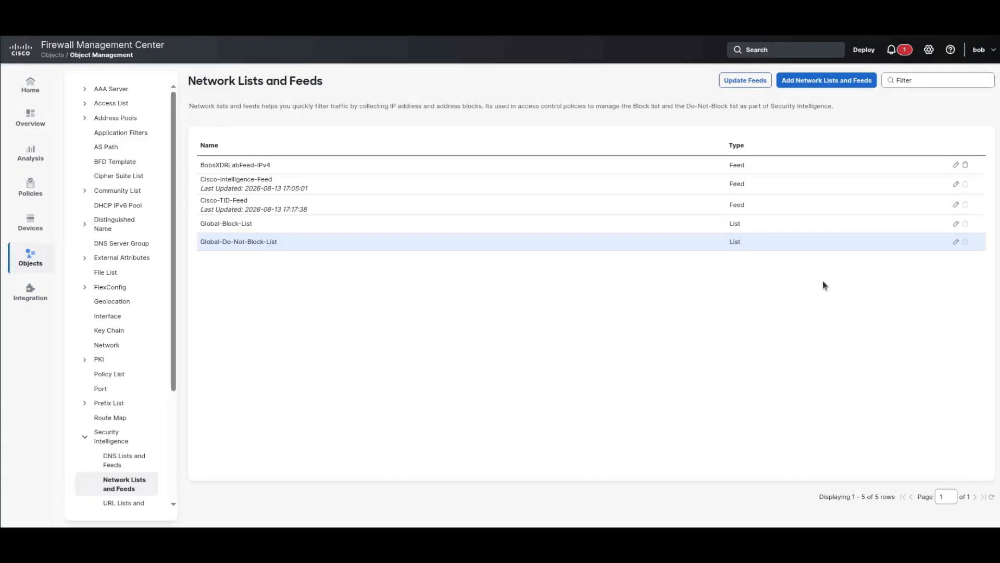
pyautogui.click(956, 224)
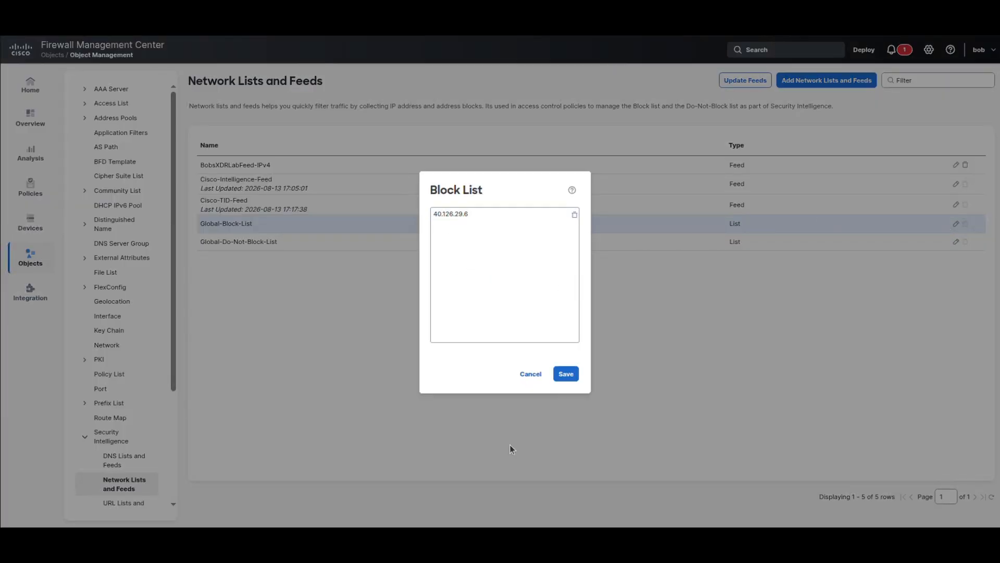
pyautogui.click(530, 374)
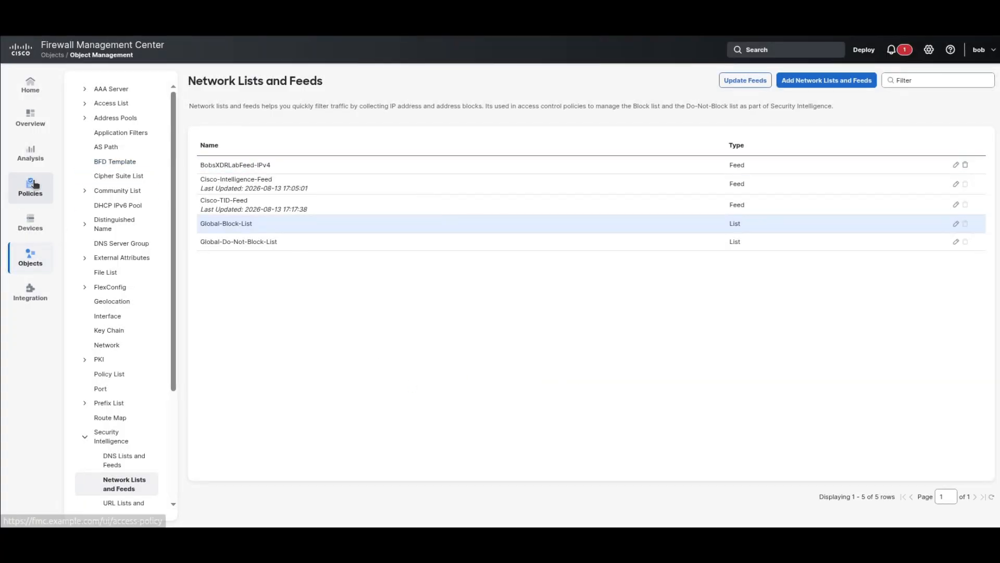
# - Open the Base Policy access control policy for editing and display its Security Intelligence settings
pyautogui.moveTo(35, 184)
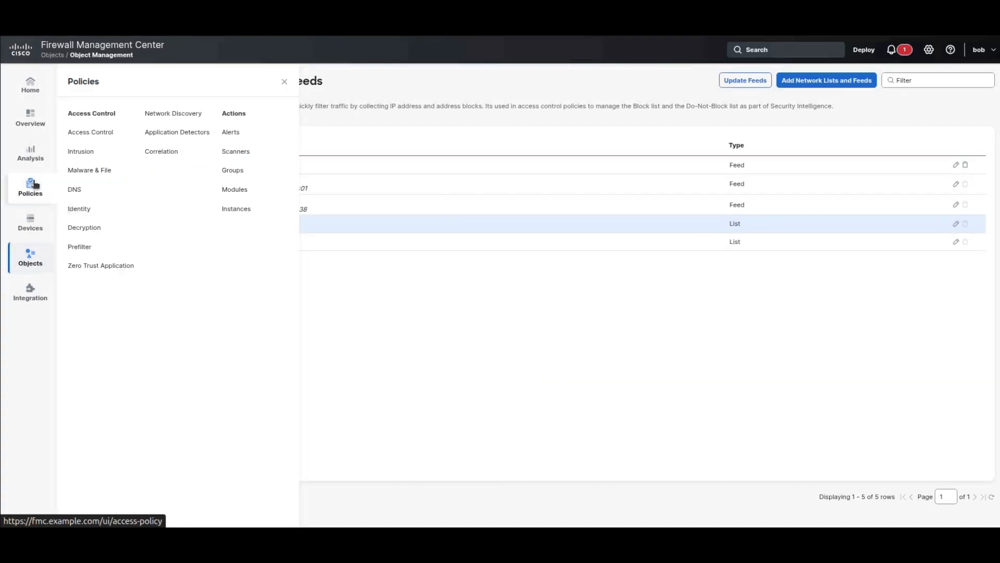
pyautogui.rightClick(100, 131)
pyautogui.press('Escape')
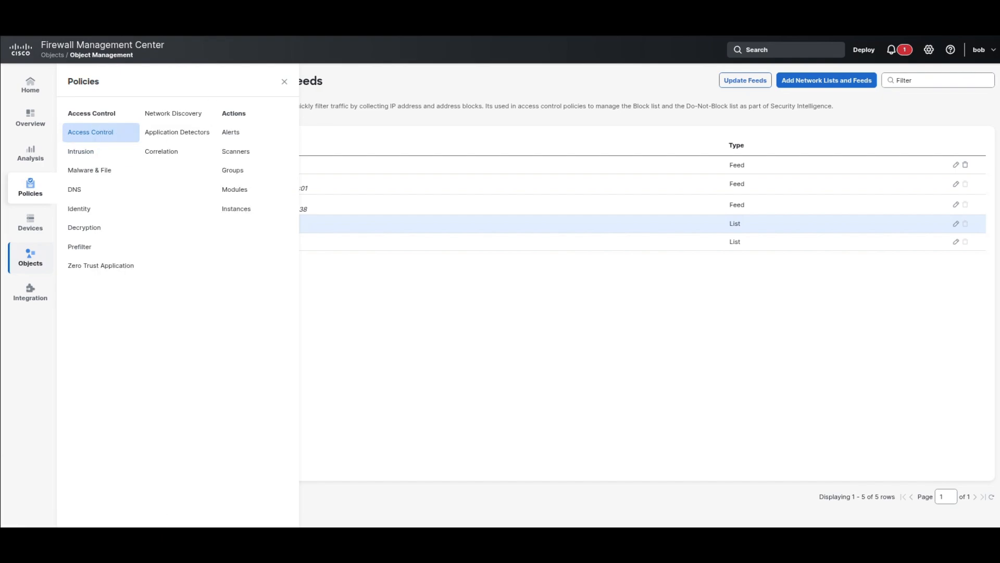
pyautogui.click(82, 132)
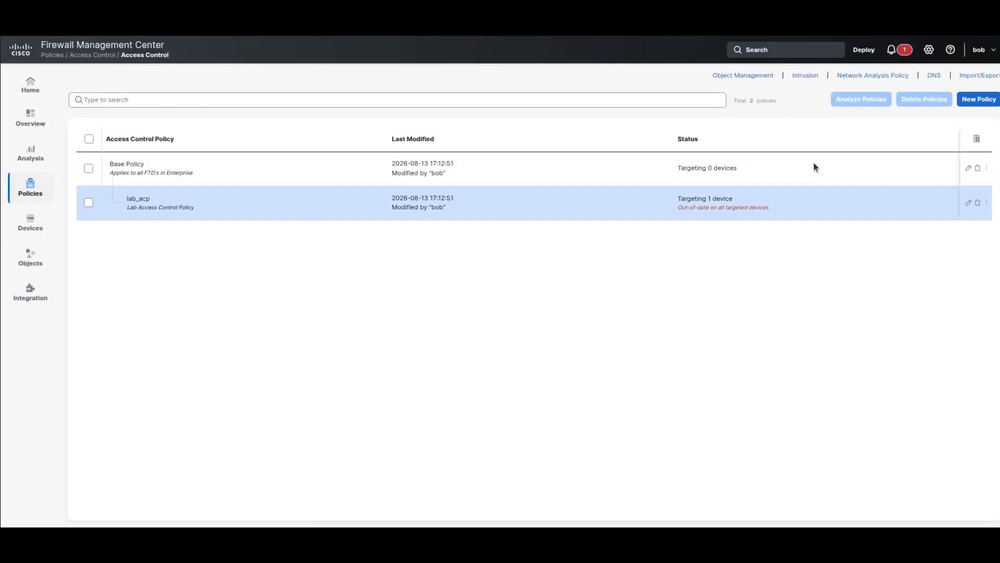
pyautogui.click(965, 170)
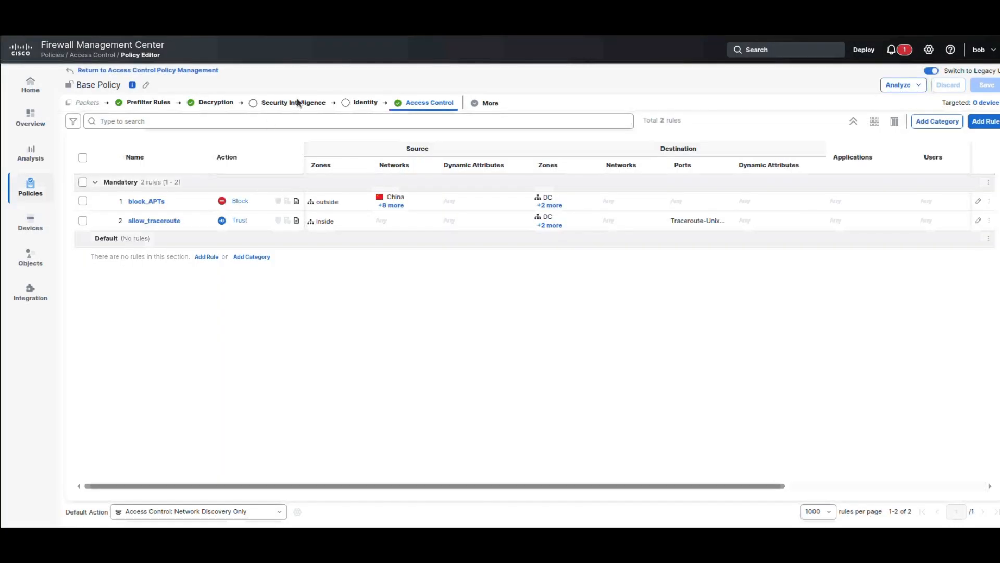
pyautogui.click(297, 104)
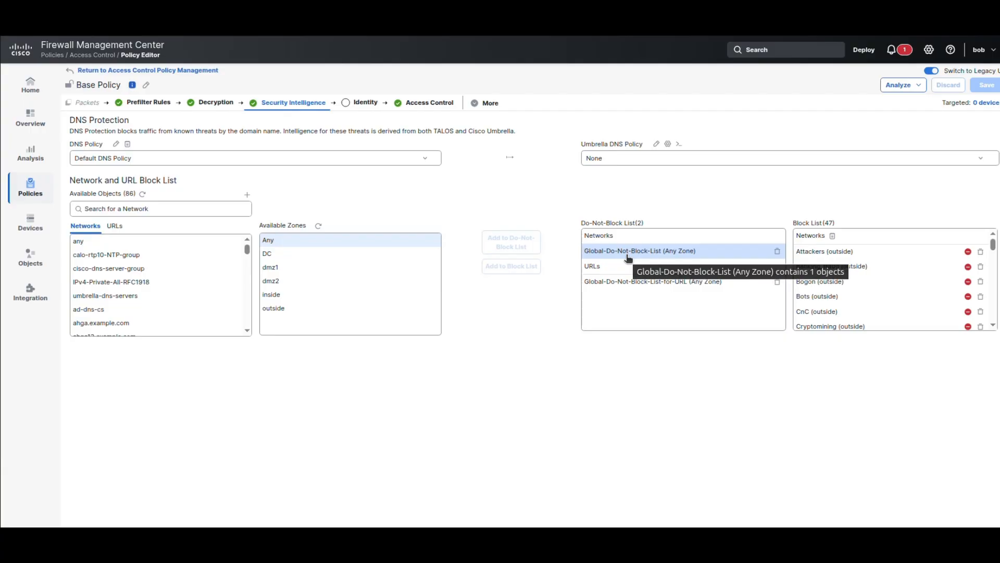
# - Look through the Base Policy's Block List network entries for Global-Block-List
pyautogui.click(994, 327)
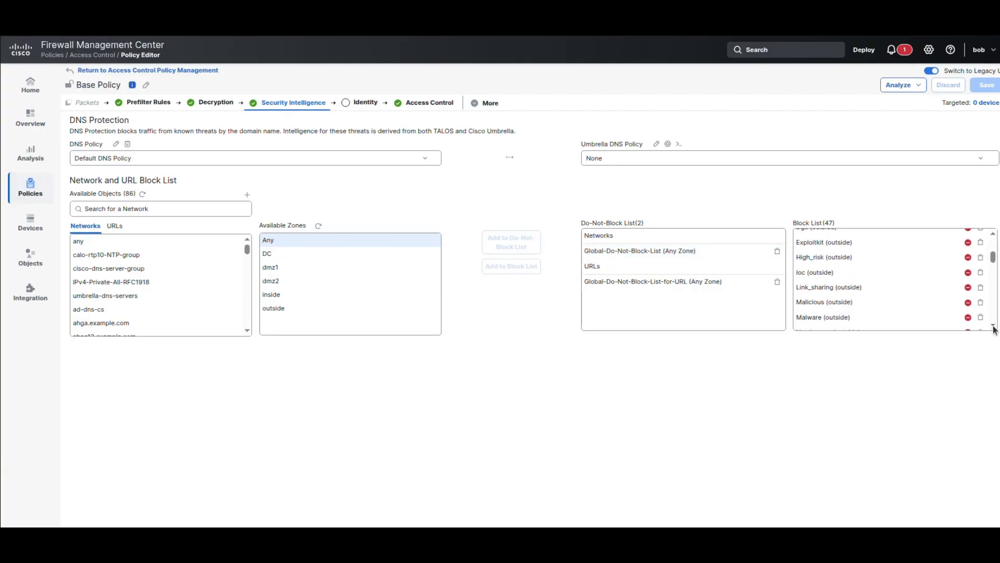
pyautogui.click(993, 327)
pyautogui.click(993, 326)
pyautogui.click(994, 327)
pyautogui.click(994, 327)
pyautogui.click(994, 327)
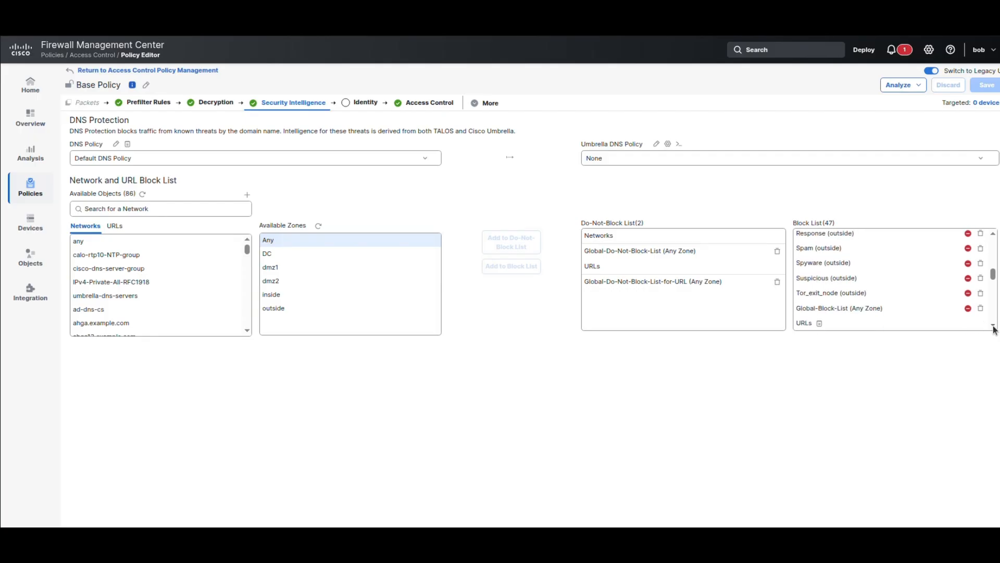
pyautogui.click(994, 326)
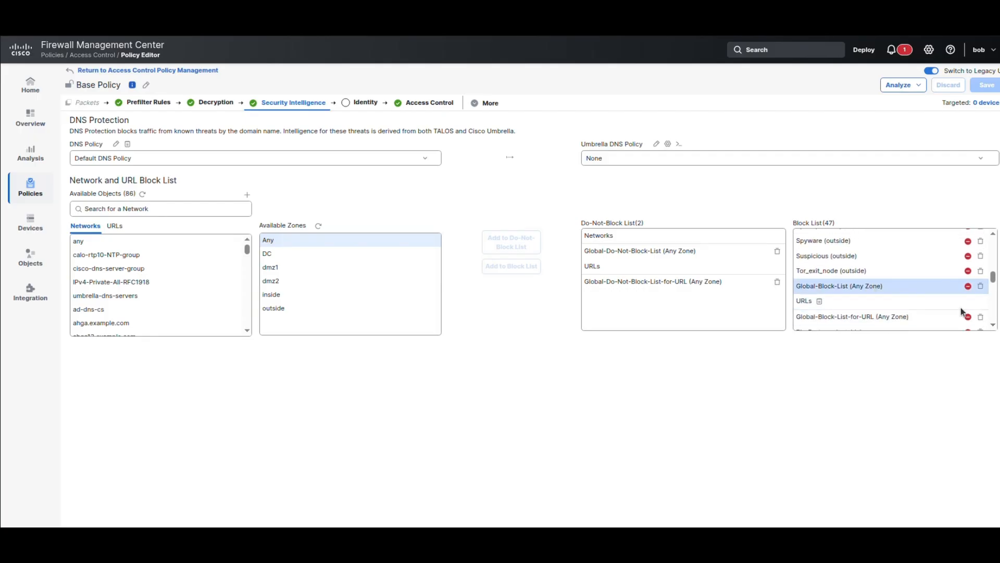
# - Look through the Base Policy's Block List for its URL entries, including Global-Block-List-for-URL and the URL categories
pyautogui.moveTo(992, 277)
pyautogui.mouseDown()
pyautogui.moveTo(993, 296)
pyautogui.moveTo(993, 282)
pyautogui.mouseUp()
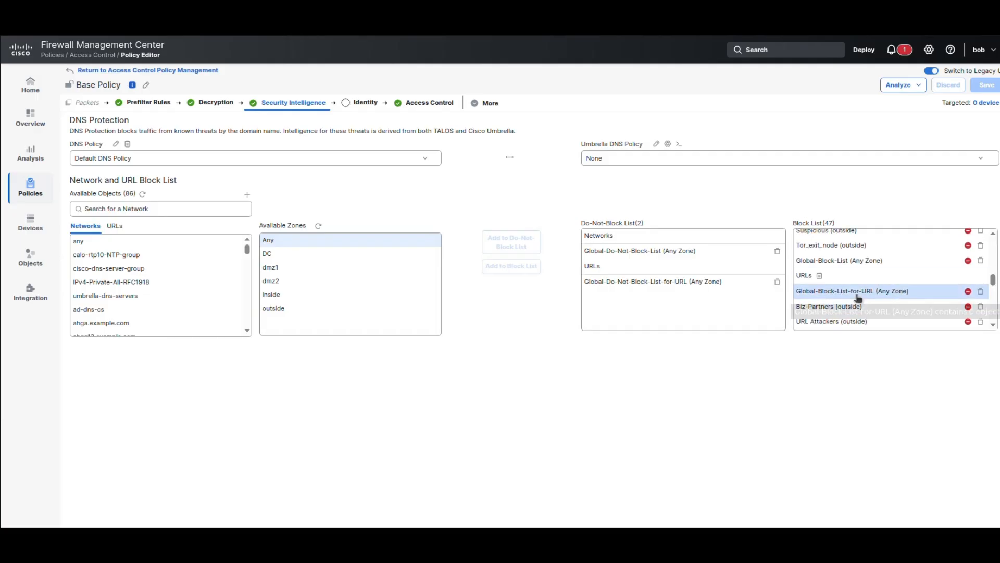
pyautogui.scroll(-6, 858, 298)
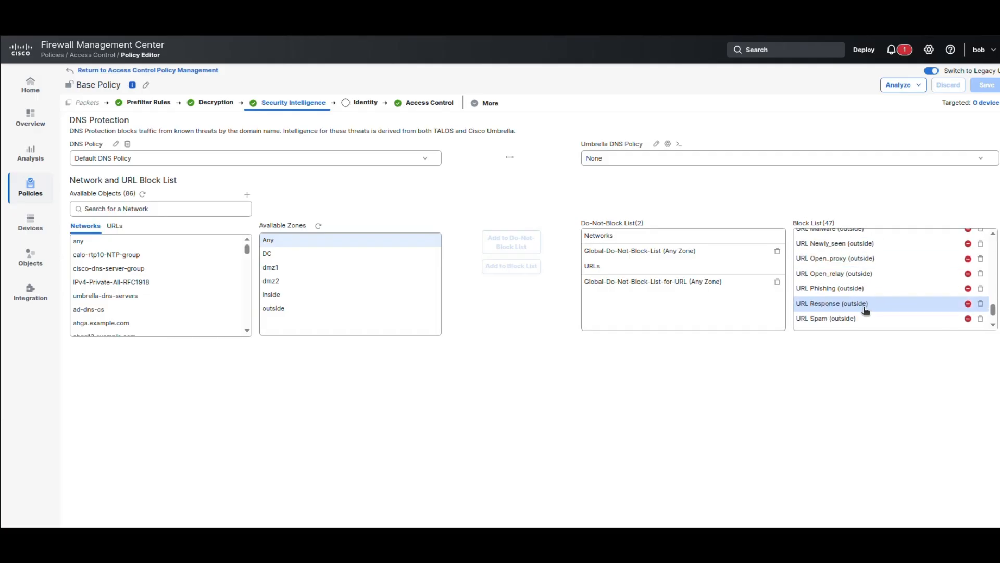
pyautogui.scroll(8, 848, 286)
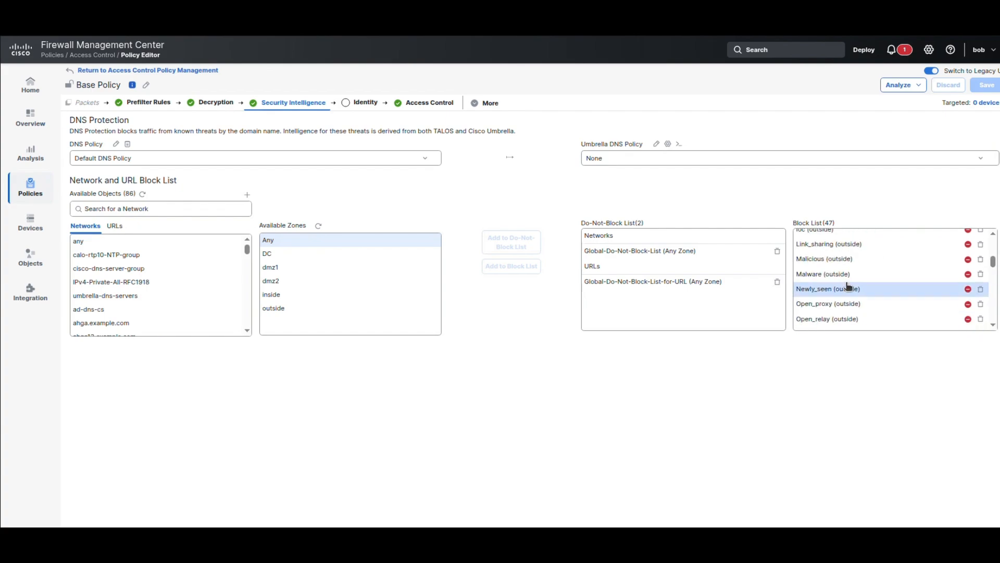
pyautogui.scroll(8, 848, 286)
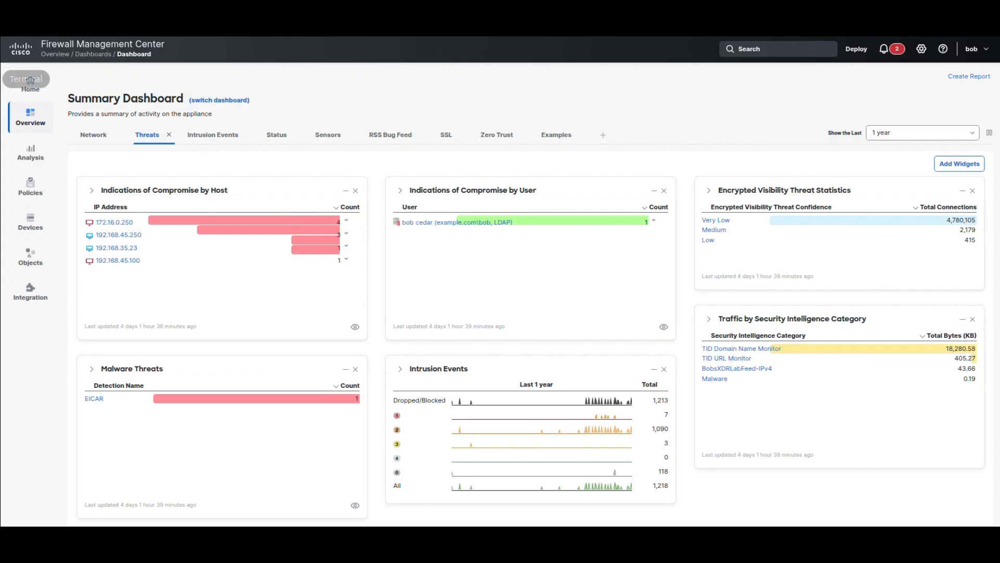
# - Switch to Text Editor and enter the IP addresses 1.1.1.1 and 1.1.1.2 on separate lines of a new document
pyautogui.hotkey('ctrl', 'alt', 't')
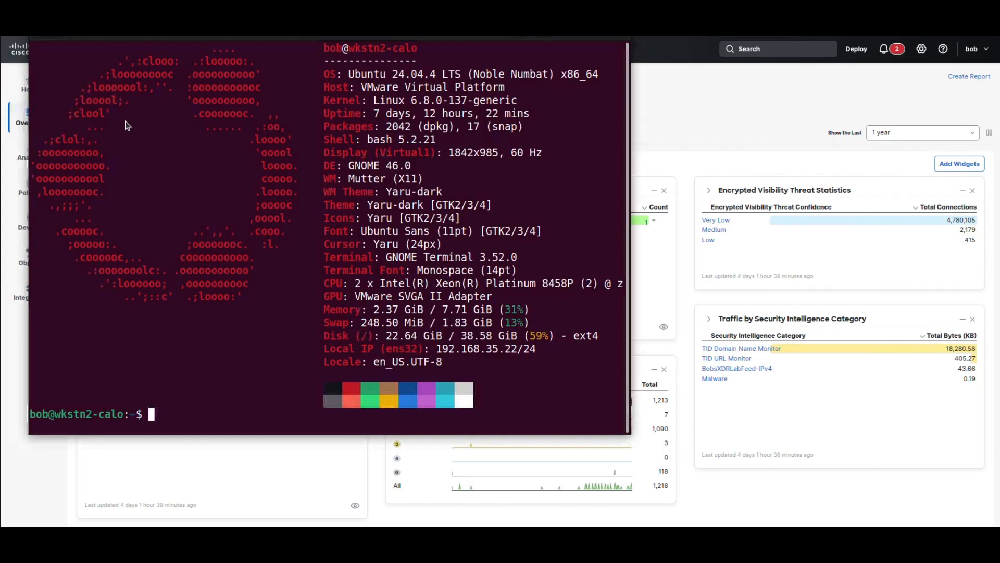
pyautogui.click(618, 35)
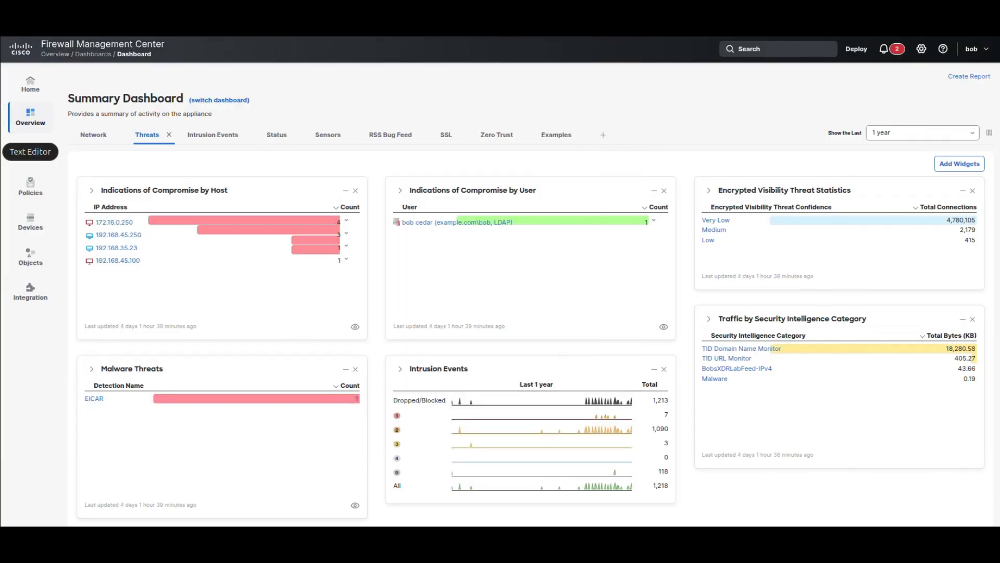
pyautogui.hotkey('ctrl', 'alt', 't')
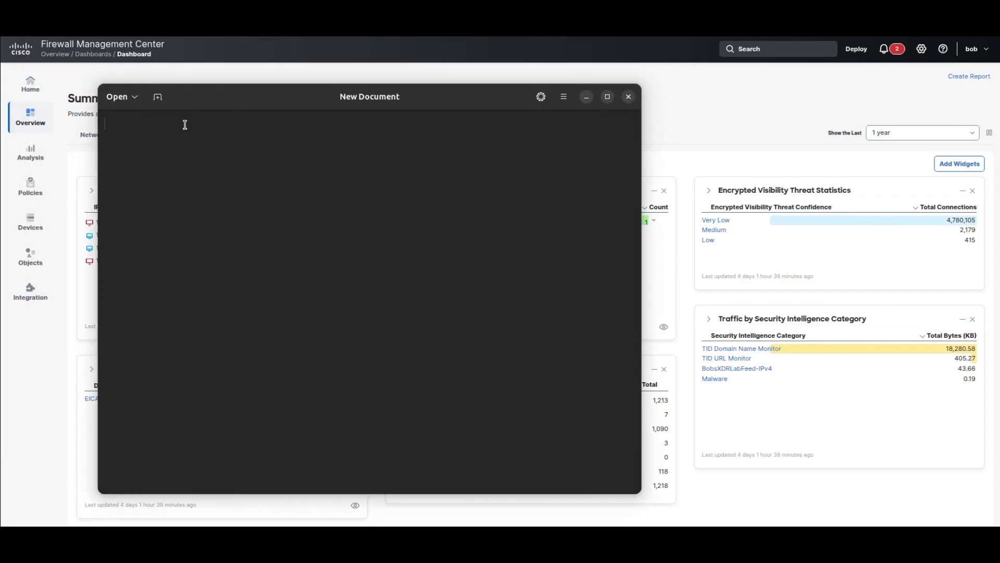
pyautogui.write('1,1,2')
pyautogui.press('BackSpace')
pyautogui.press('BackSpace')
pyautogui.press('BackSpace')
pyautogui.press('BackSpace')
pyautogui.write('.1.1.1')
pyautogui.press('Return')
pyautogui.write('1.1.1')
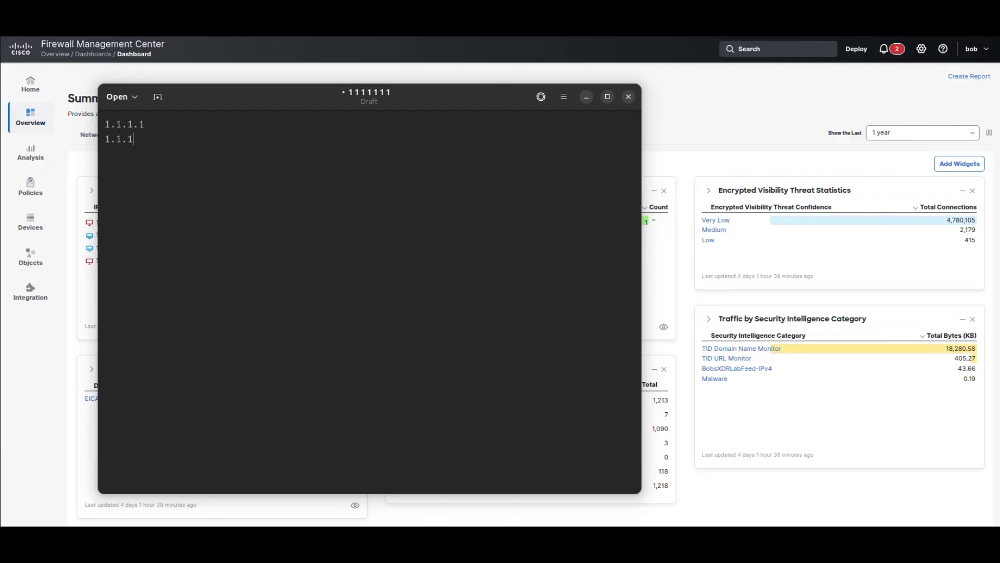
pyautogui.write('.2')
# - Save the IP address document to the Desktop as Cloudflare.txt
pyautogui.click(562, 101)
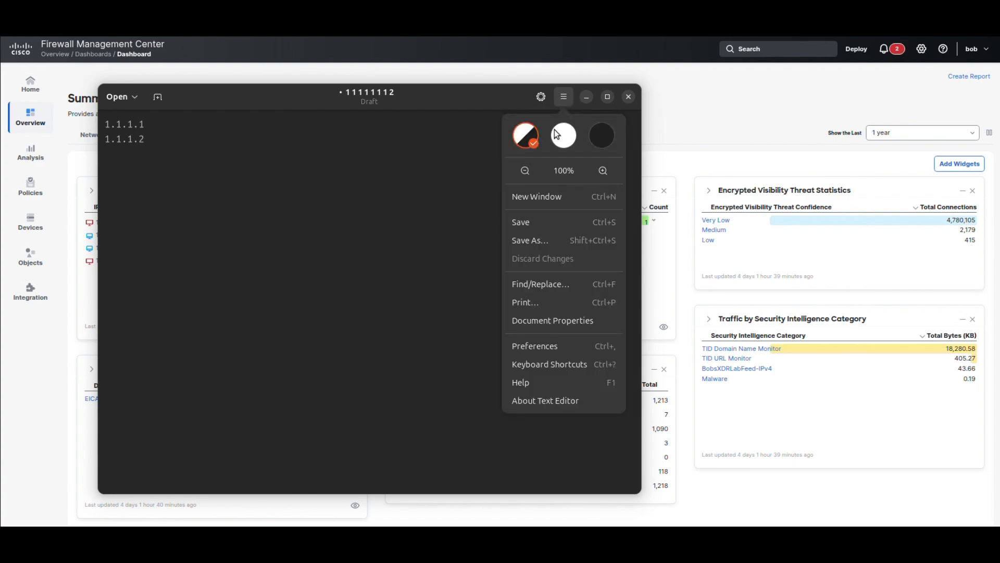
pyautogui.click(546, 245)
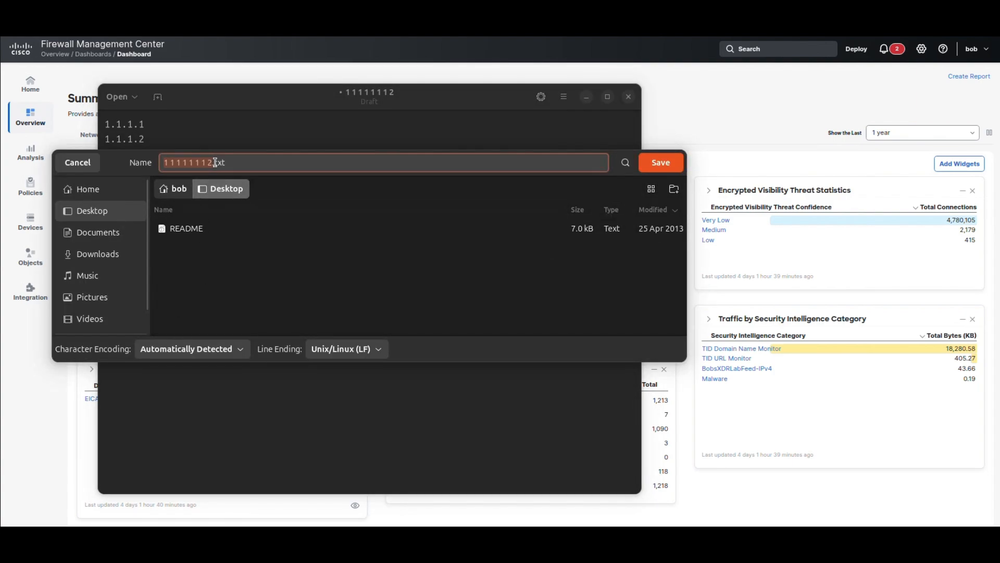
pyautogui.write('Cloudfla')
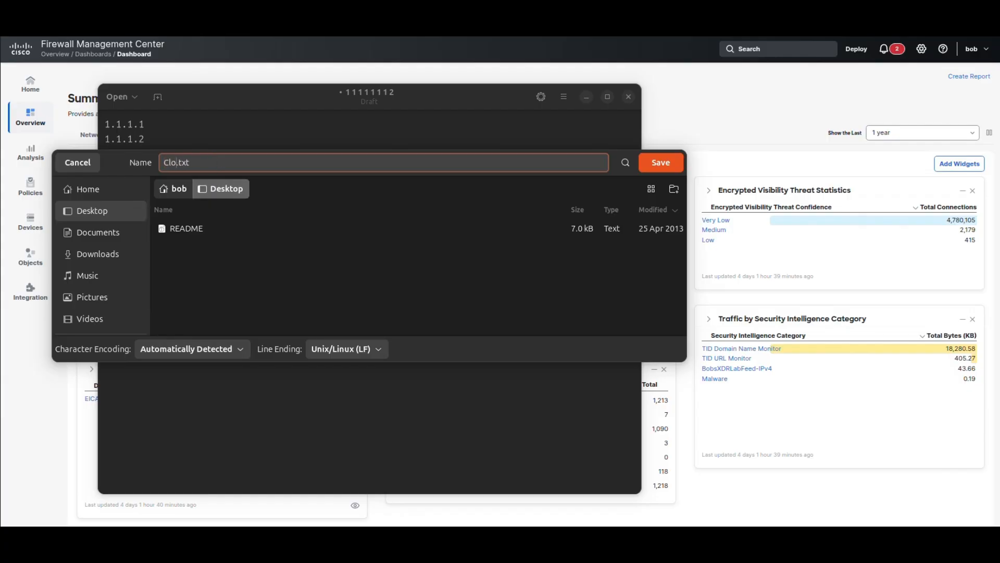
pyautogui.write('re')
pyautogui.click(654, 163)
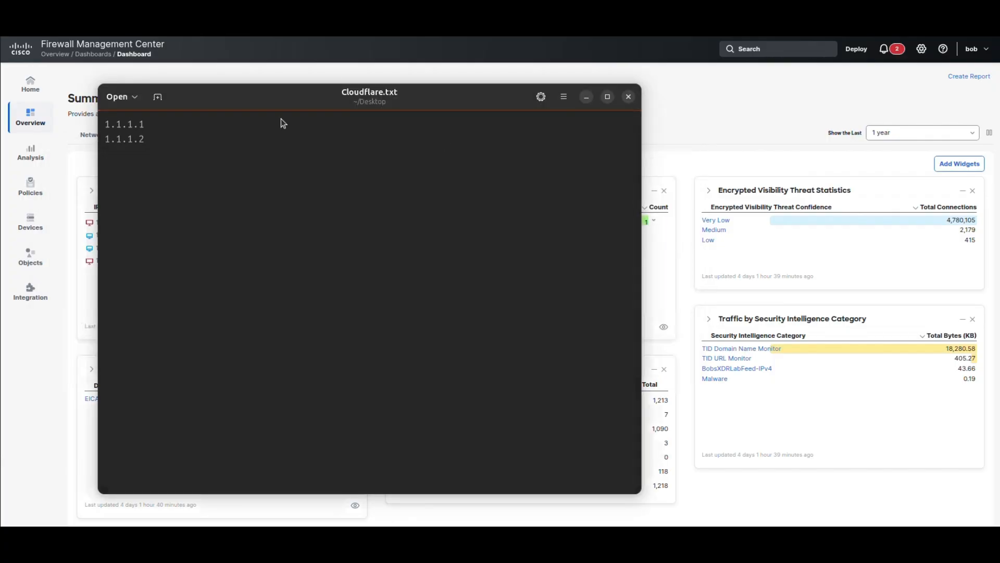
# - Create a second text document containing the domain salesforce.com
pyautogui.click(156, 97)
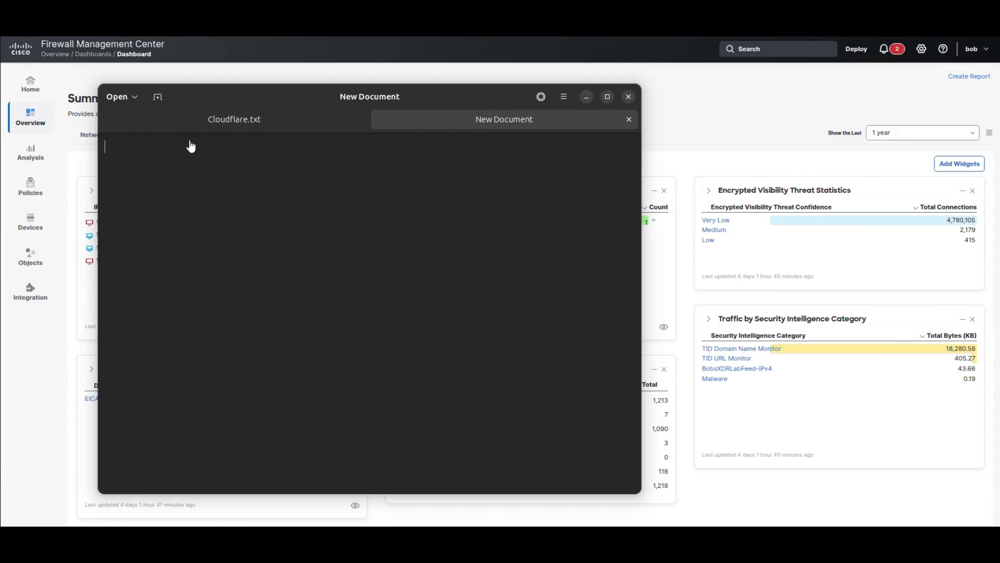
pyautogui.write('sale')
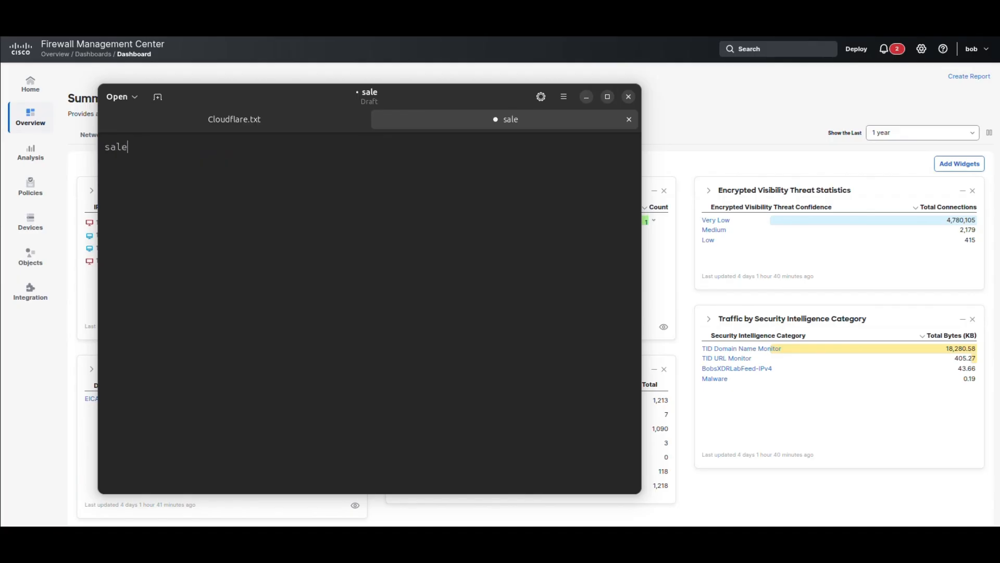
pyautogui.write('sforce.com')
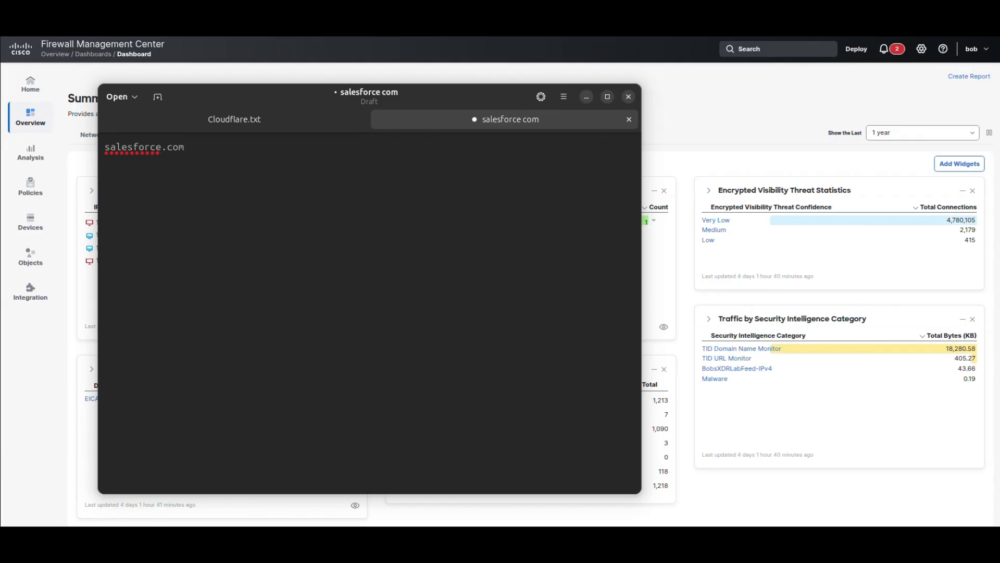
# - Save the domain document to the Desktop as bizpartners.txt and close the text editor
pyautogui.click(567, 96)
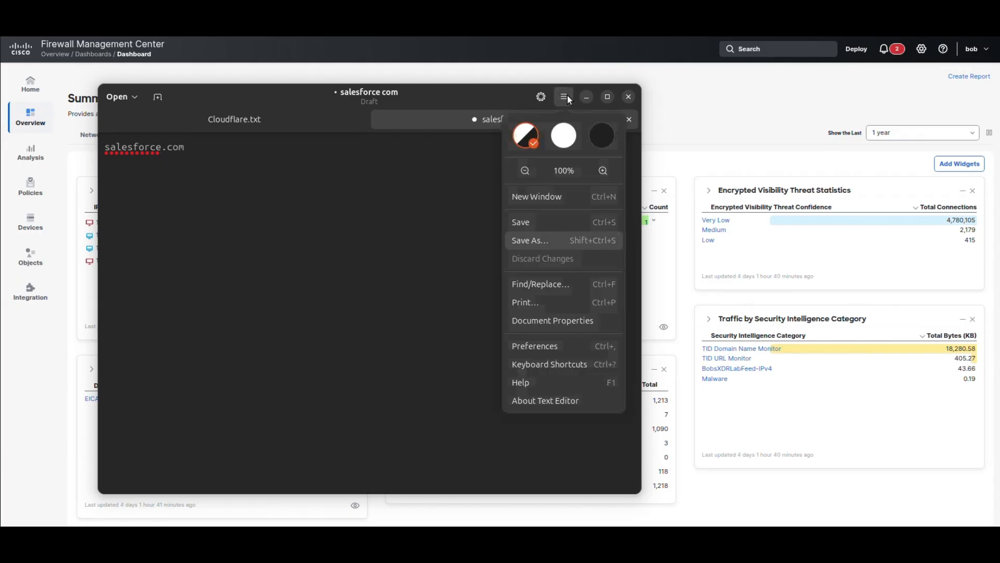
pyautogui.click(540, 240)
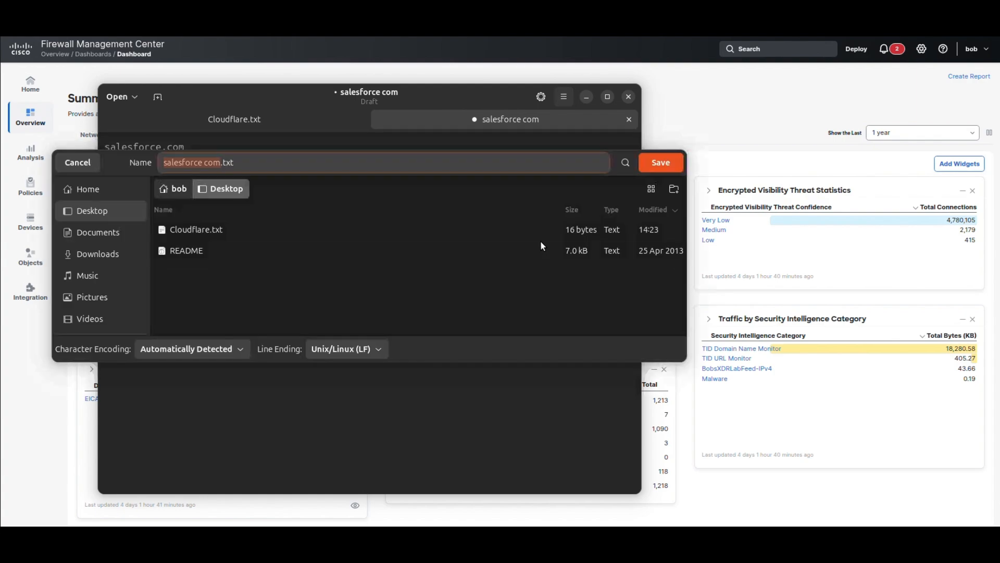
pyautogui.write('biz')
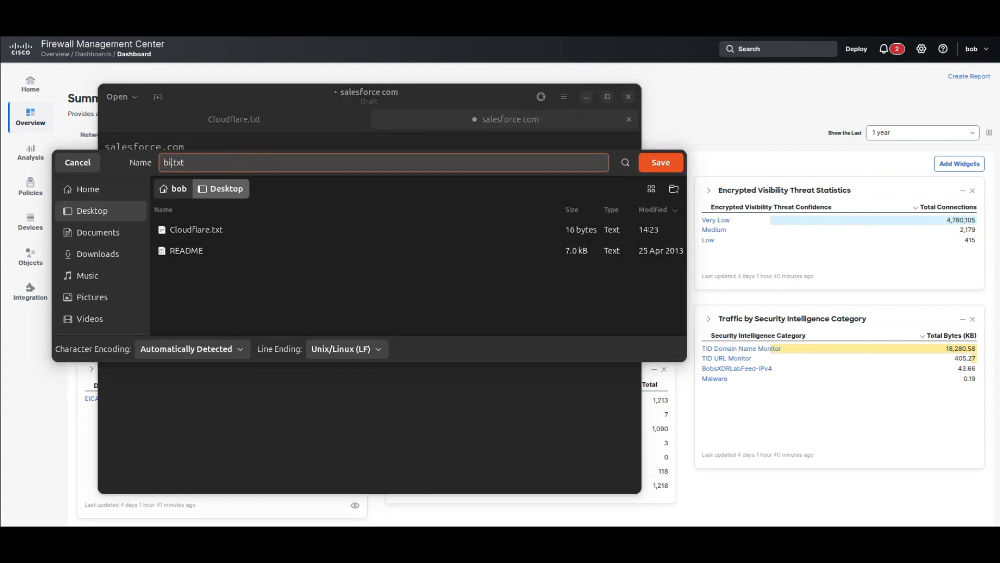
pyautogui.write('partners')
pyautogui.click(649, 163)
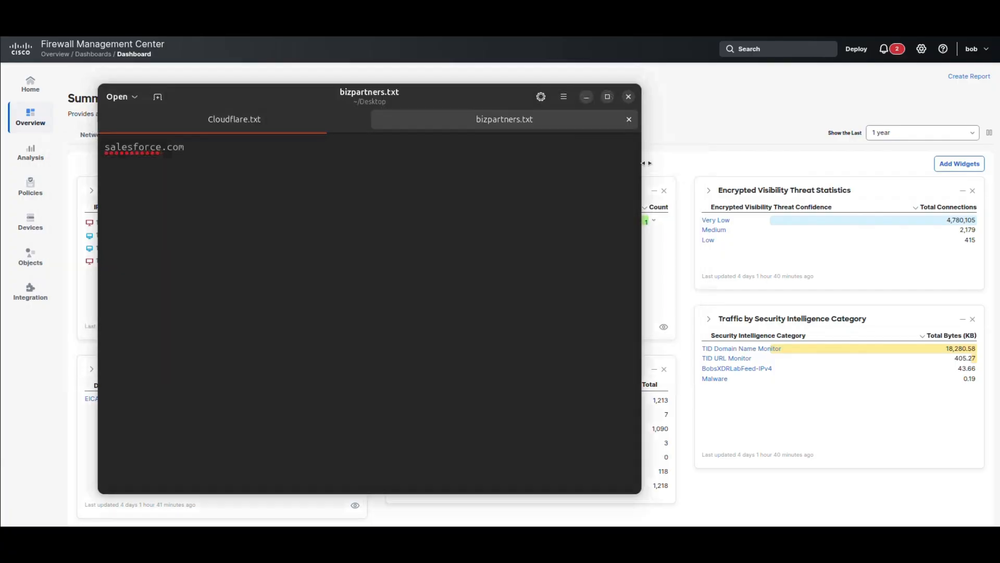
pyautogui.click(629, 97)
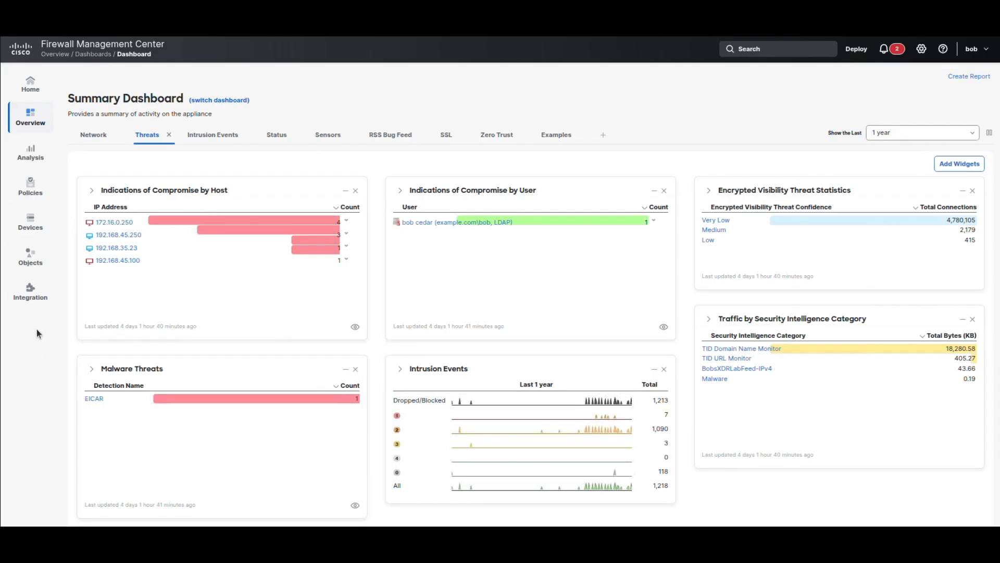
# - In the Security Intelligence Network Lists and Feeds objects, add a new entry named cloudflare with type List
pyautogui.click(29, 259)
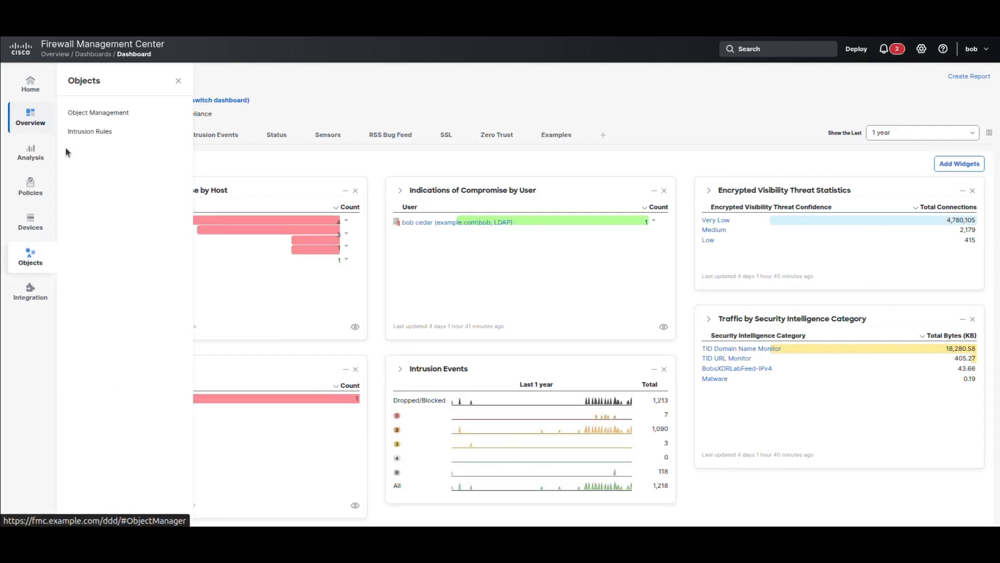
pyautogui.click(85, 113)
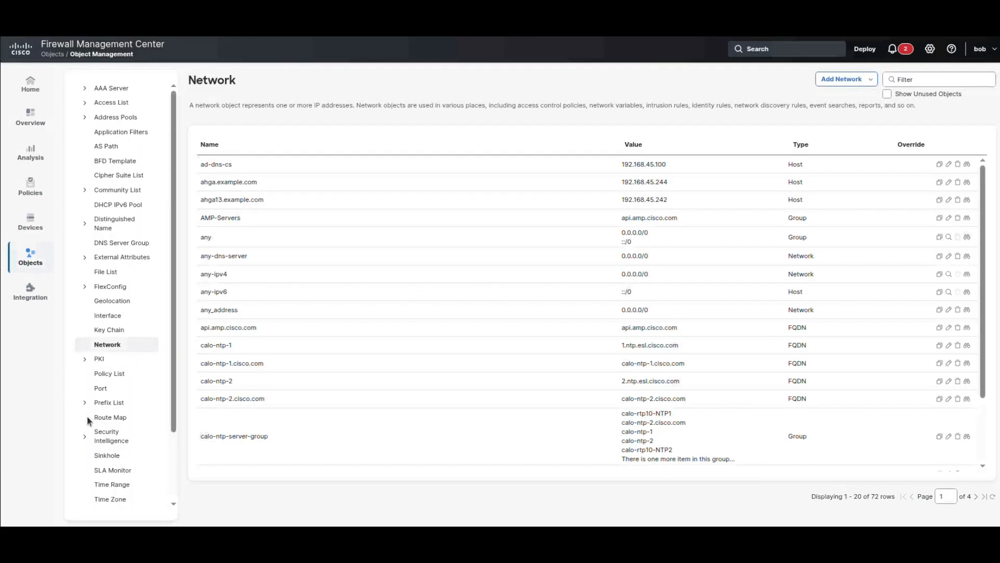
pyautogui.click(101, 441)
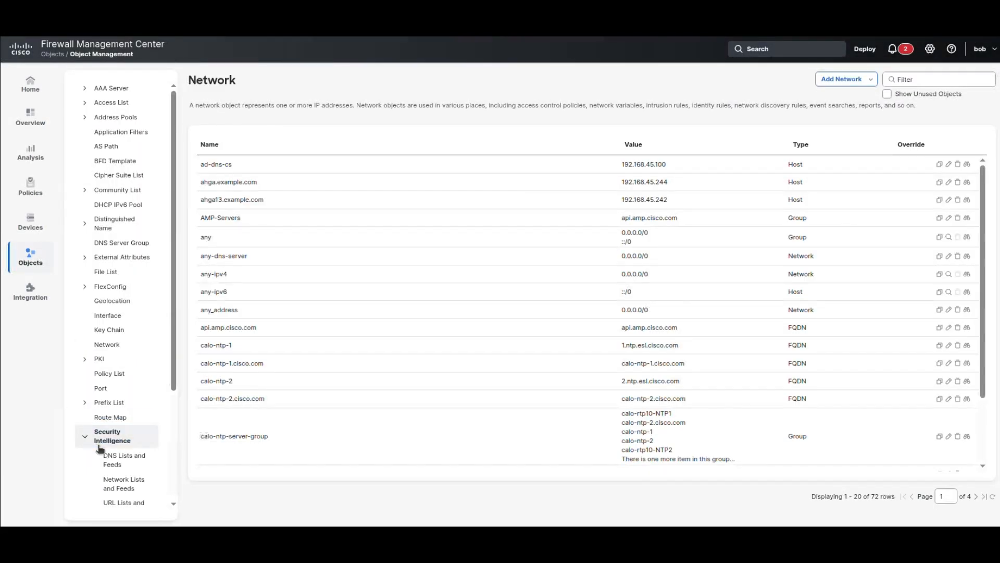
pyautogui.click(121, 483)
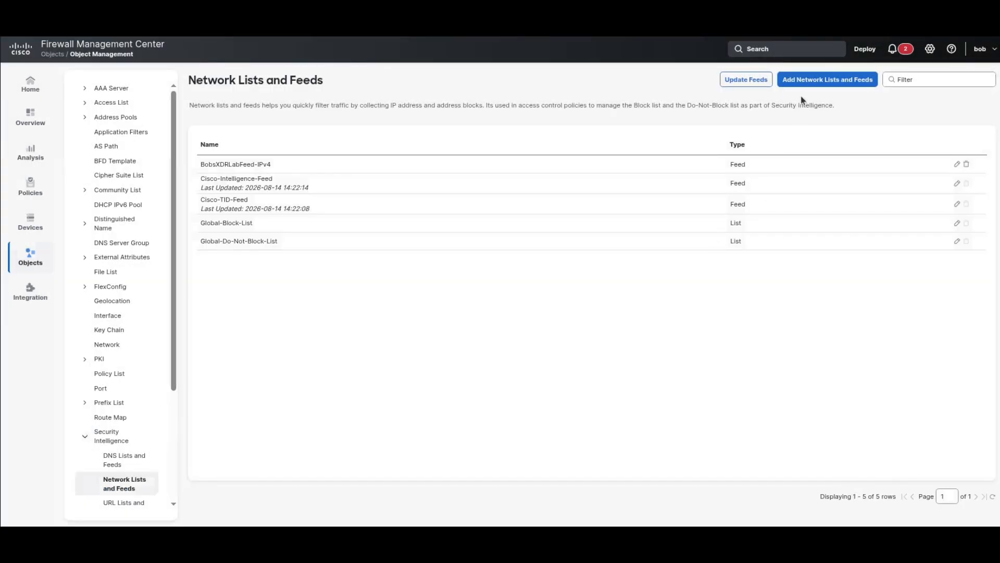
pyautogui.click(811, 81)
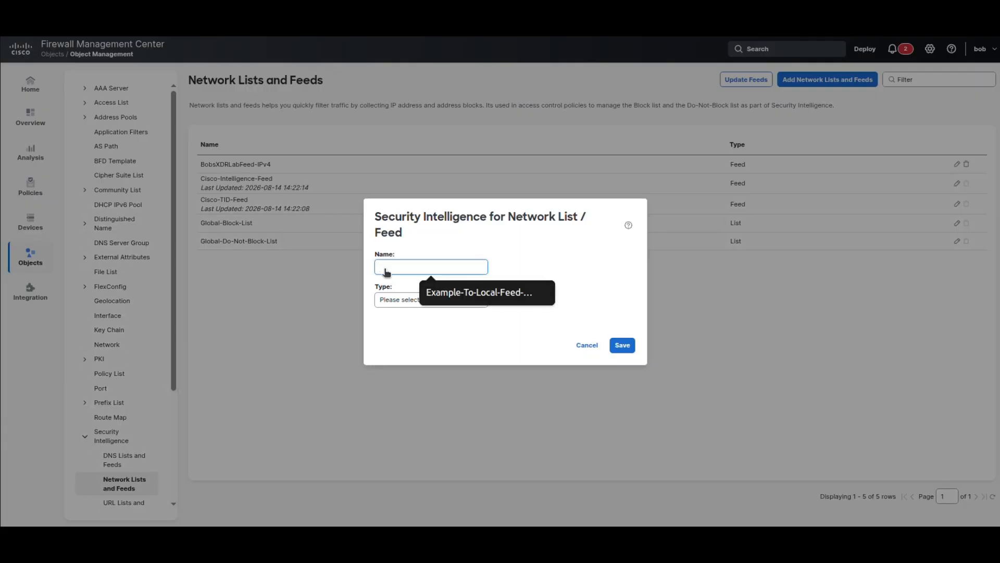
pyautogui.write('cloudflare')
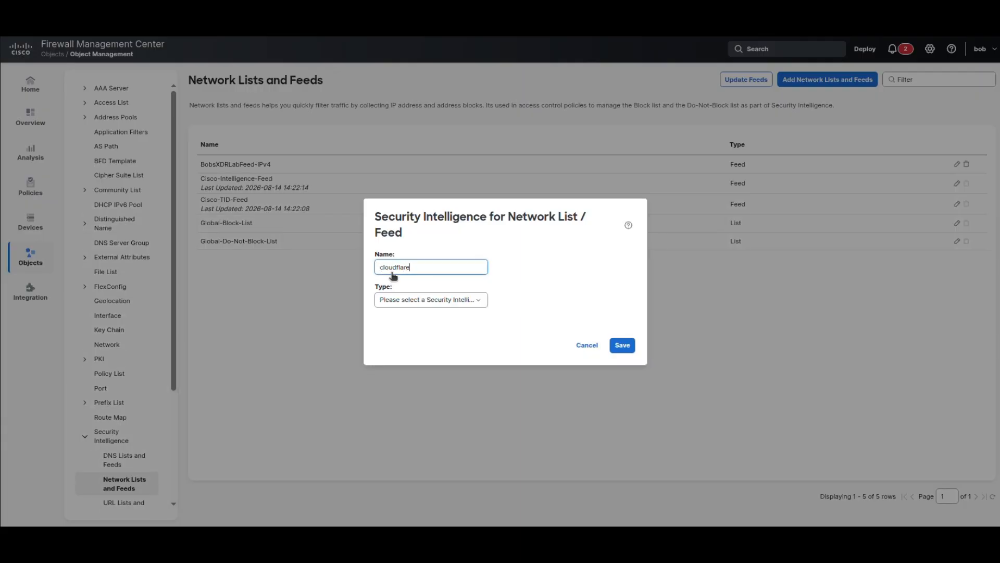
pyautogui.click(462, 299)
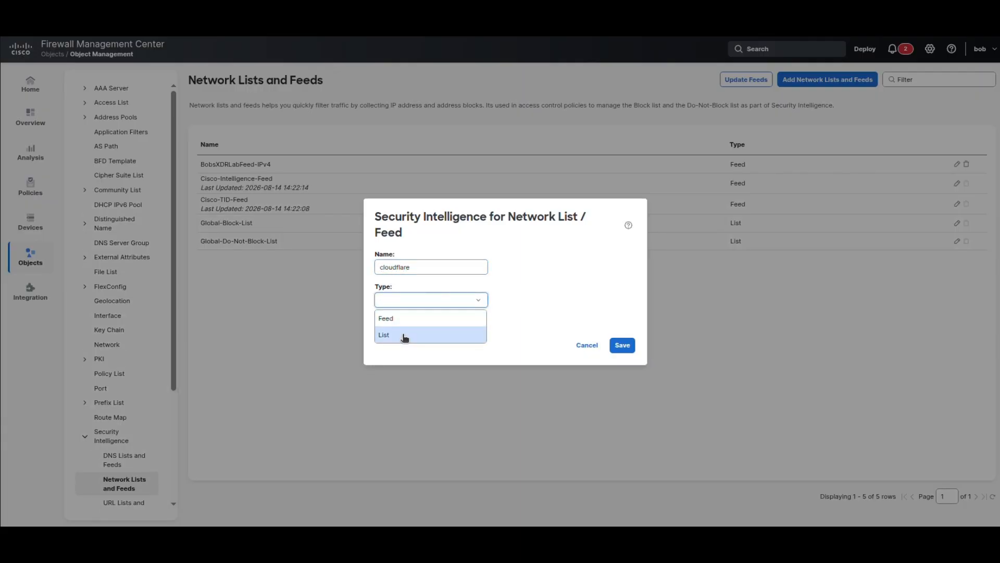
pyautogui.click(403, 335)
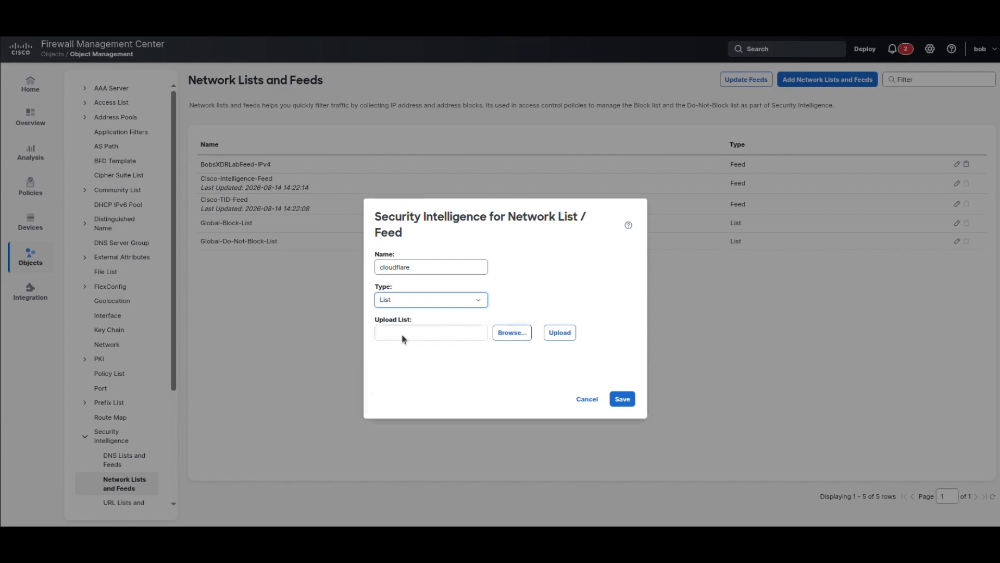
# - Upload Cloudflare.txt from the Desktop into the cloudflare network list and save the list
pyautogui.click(516, 333)
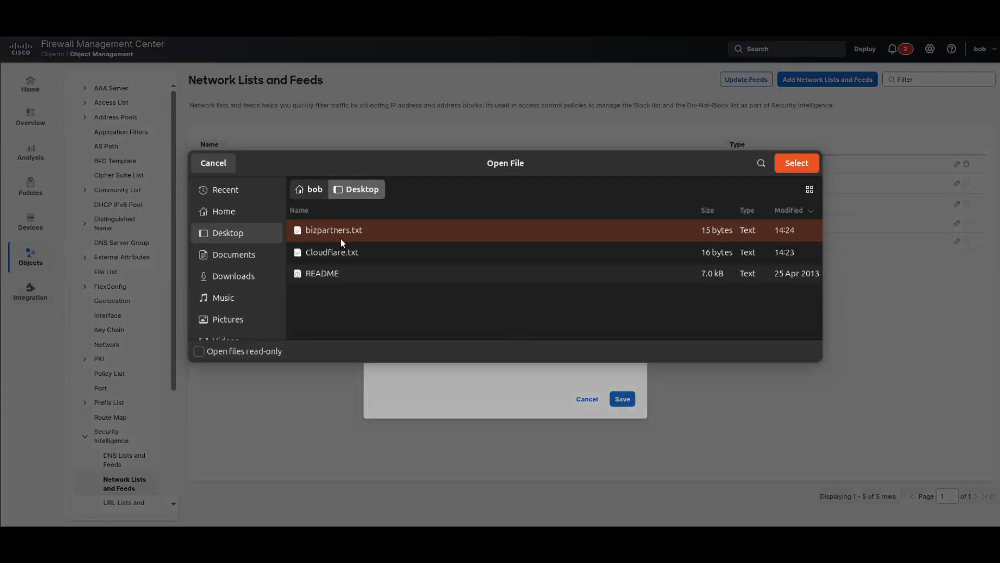
pyautogui.click(333, 251)
pyautogui.click(792, 163)
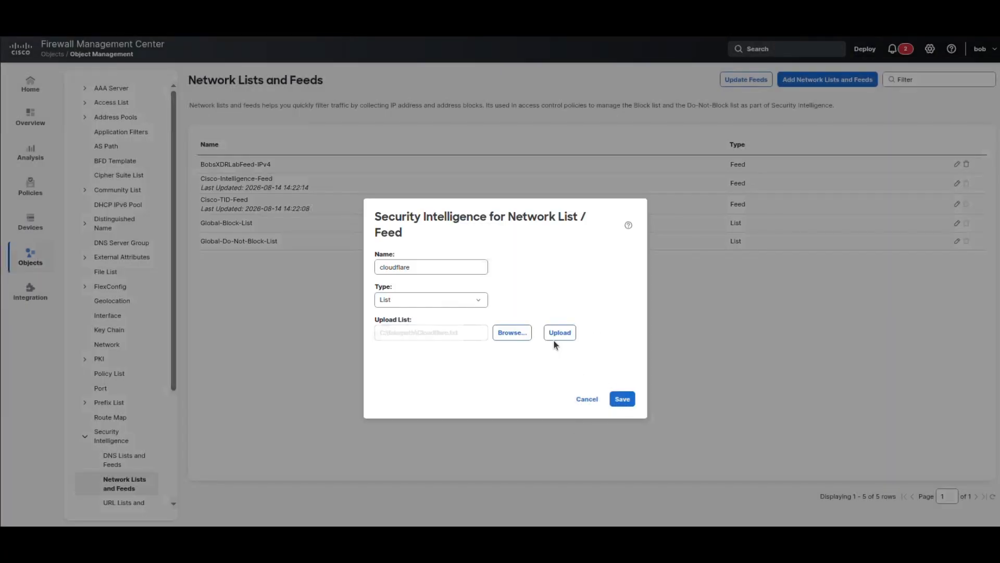
pyautogui.click(561, 334)
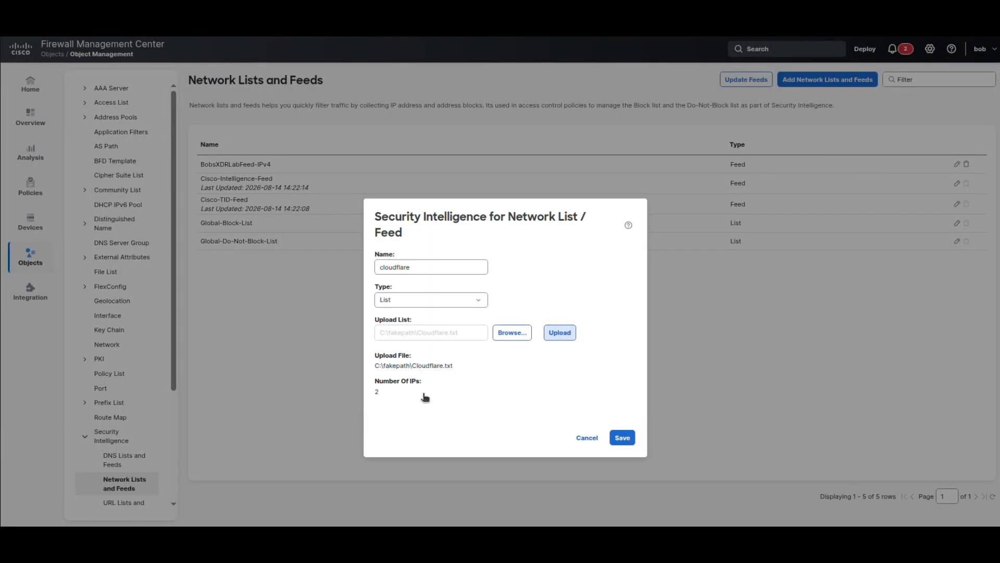
pyautogui.click(625, 441)
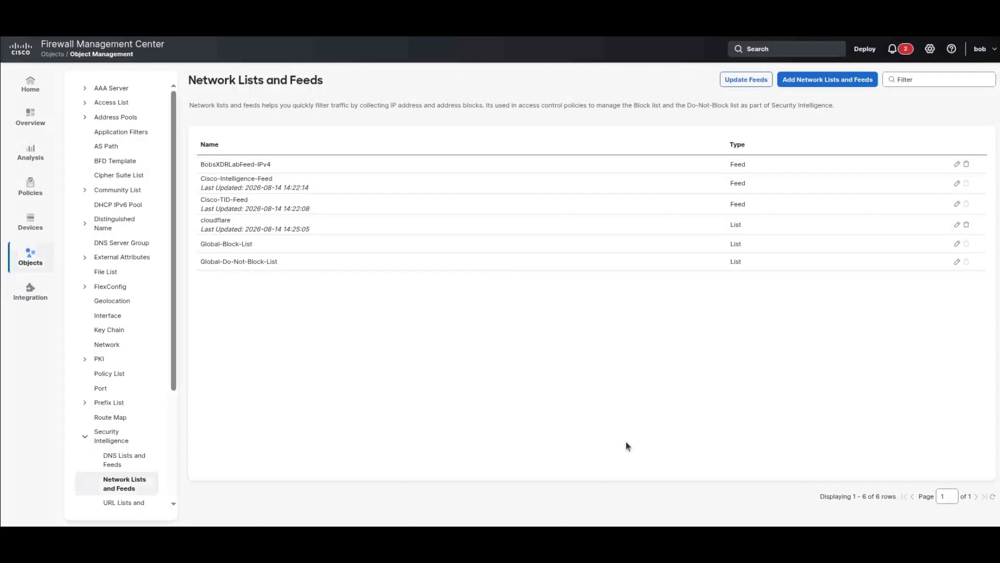
# - In the Security Intelligence URL Lists and Feeds objects, add a new entry named bizpartners with type List
pyautogui.click(119, 502)
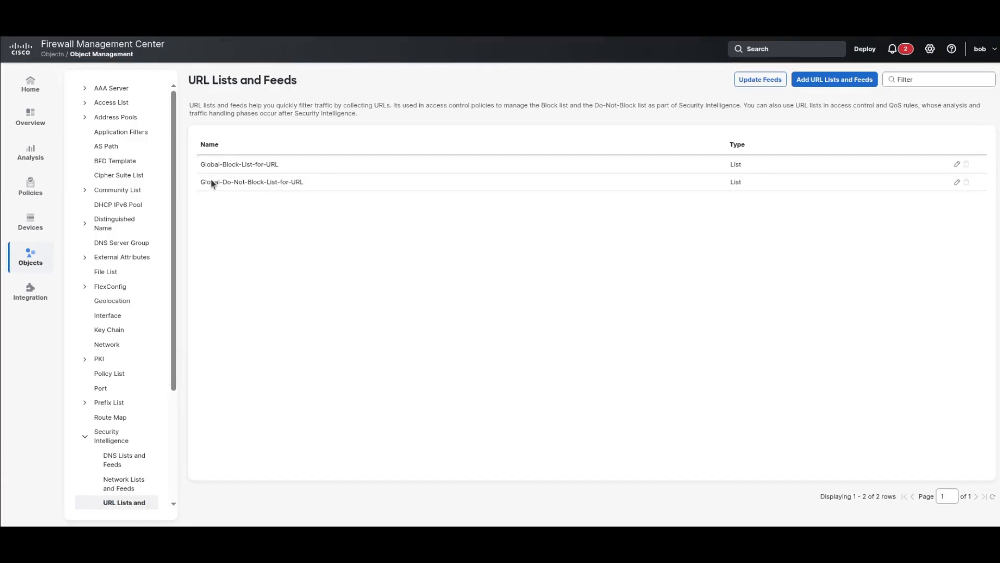
pyautogui.click(828, 79)
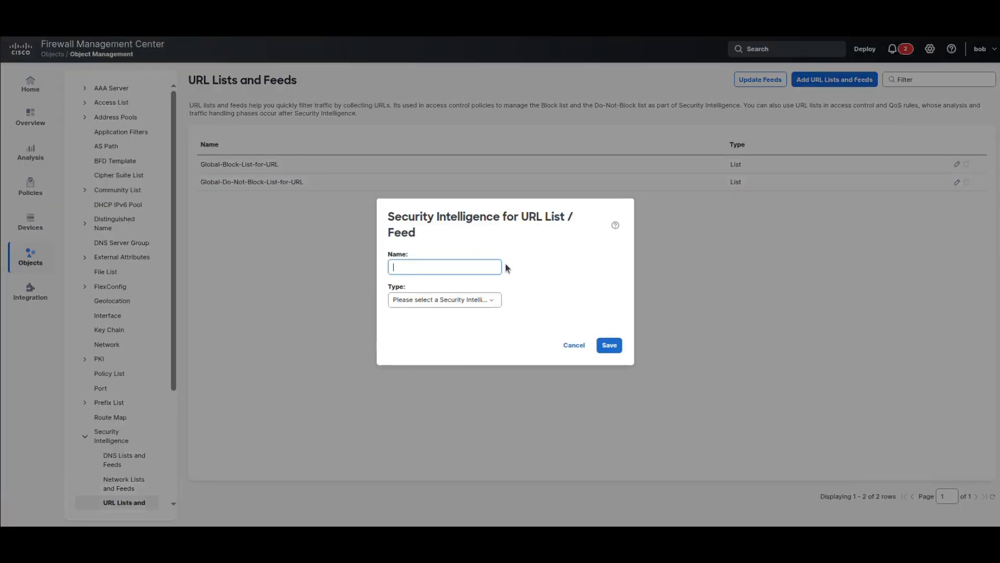
pyautogui.write('bizparnt')
pyautogui.press('BackSpace')
pyautogui.write('tners')
pyautogui.click(431, 301)
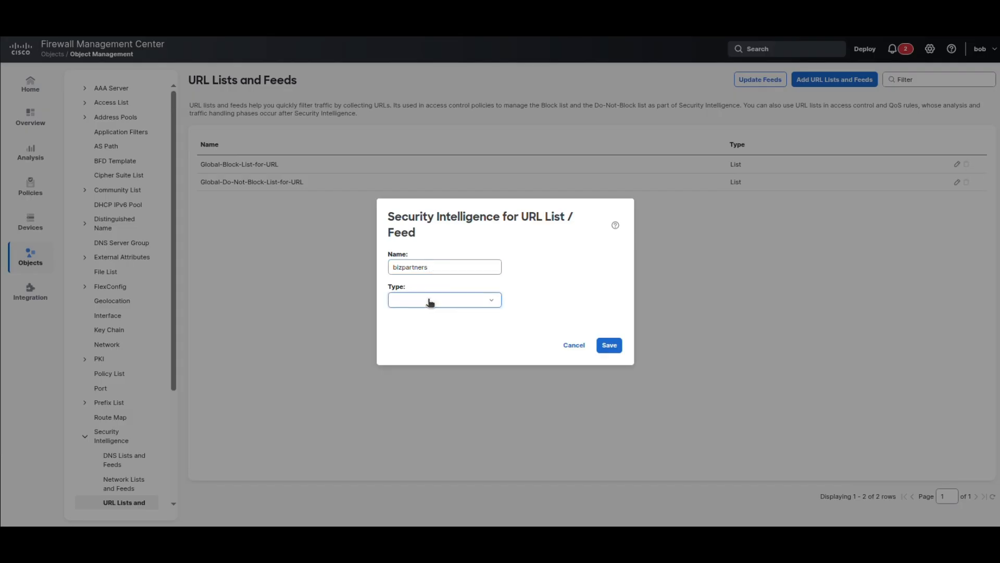
pyautogui.click(418, 336)
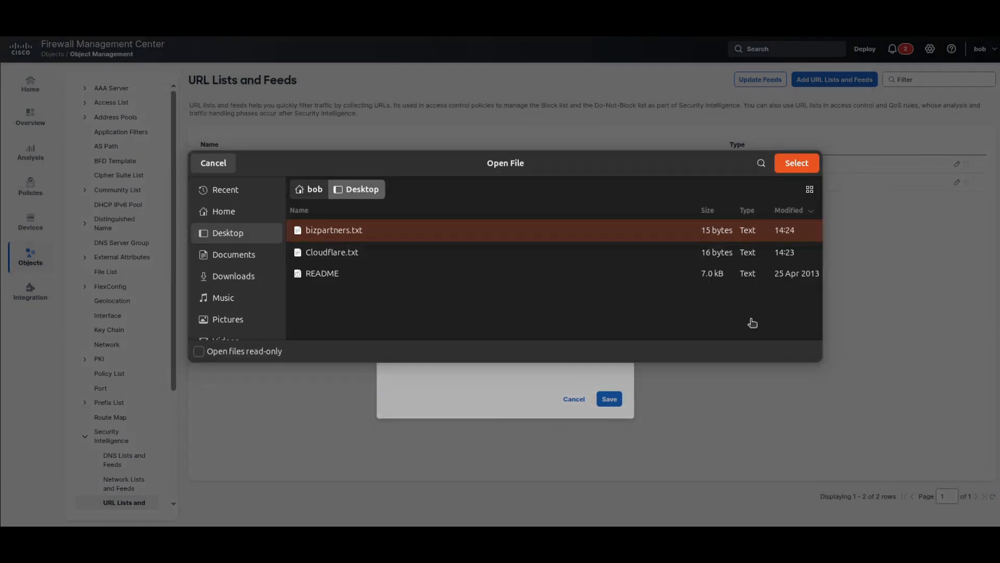
# - Upload bizpartners.txt from the Desktop into the bizpartners URL list and save the list
pyautogui.click(792, 164)
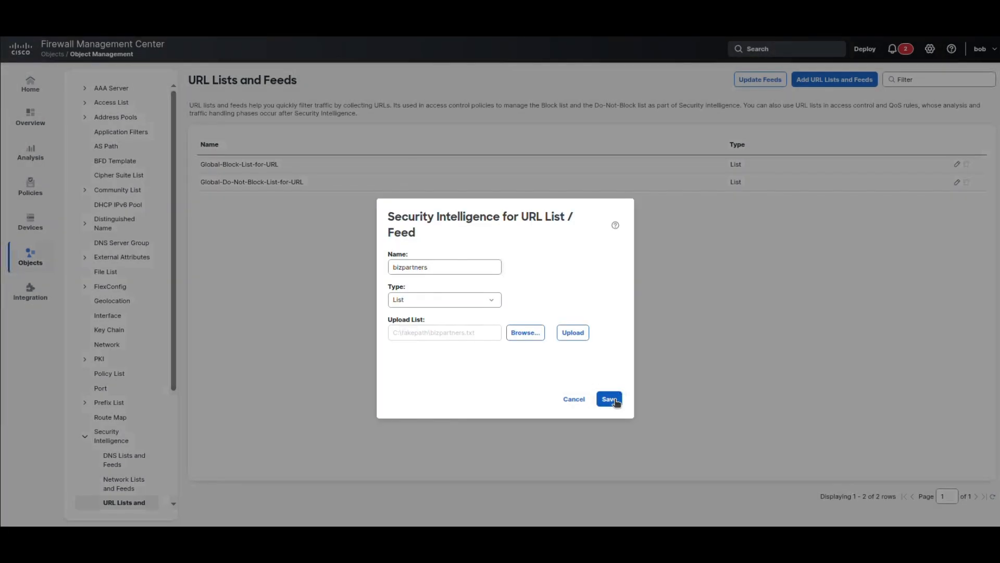
pyautogui.click(570, 336)
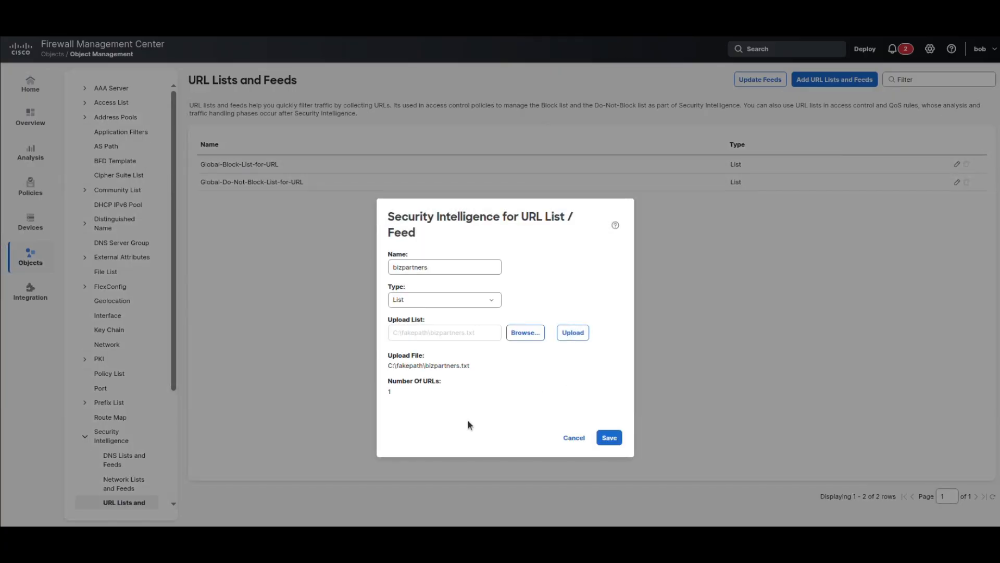
pyautogui.click(610, 438)
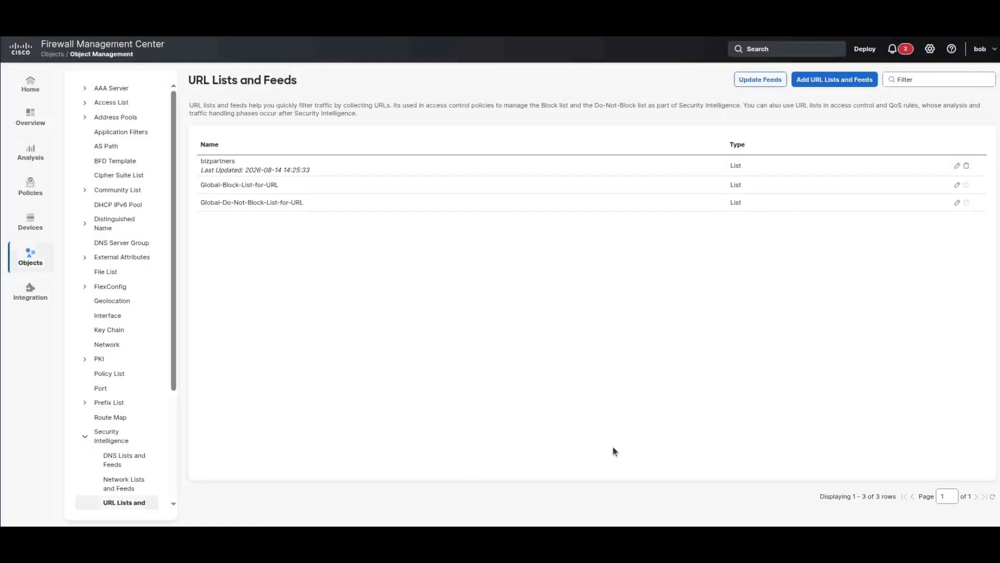
# - Open the Security Intelligence settings of the Base Policy access control policy
pyautogui.click(34, 186)
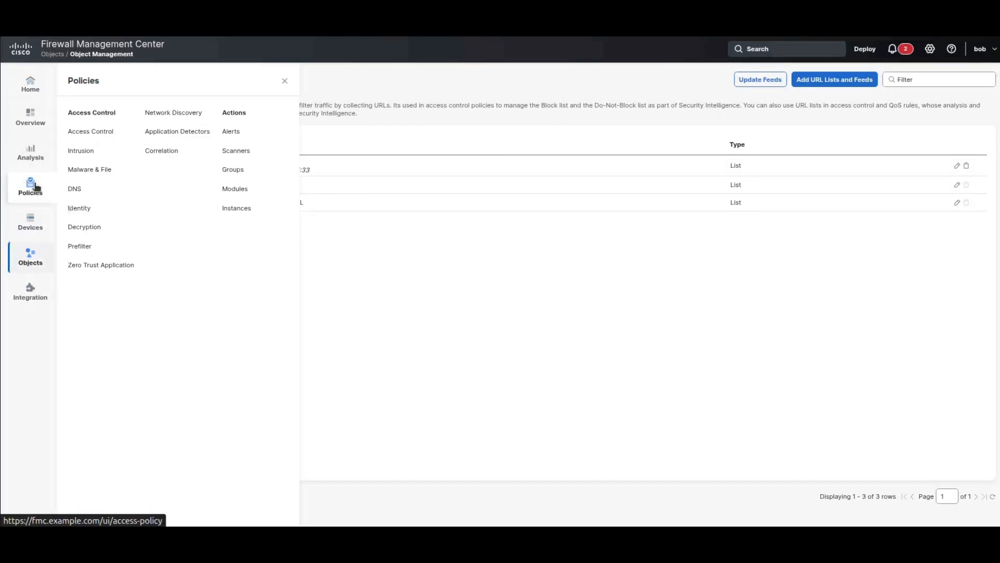
pyautogui.click(95, 130)
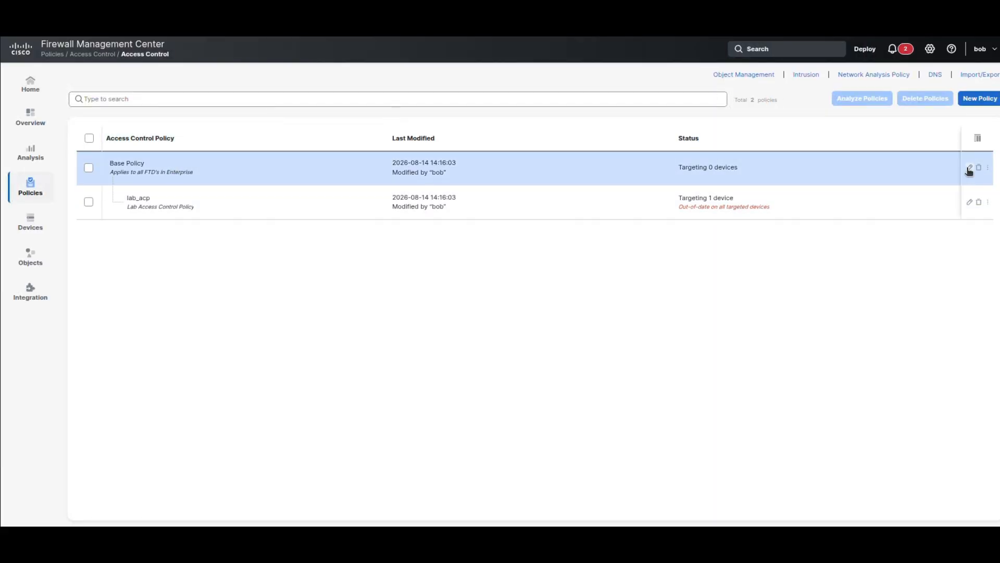
pyautogui.click(969, 168)
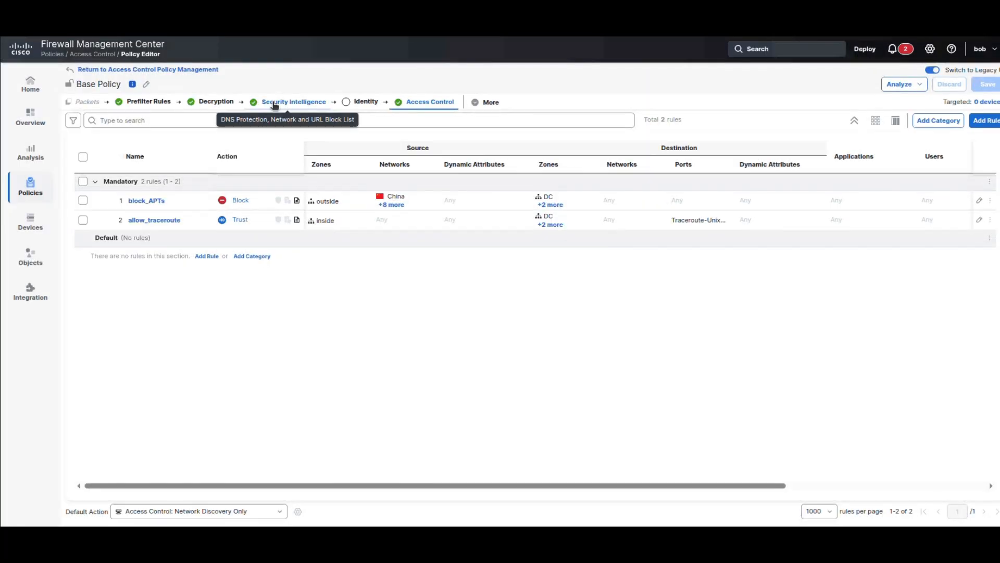
pyautogui.click(275, 103)
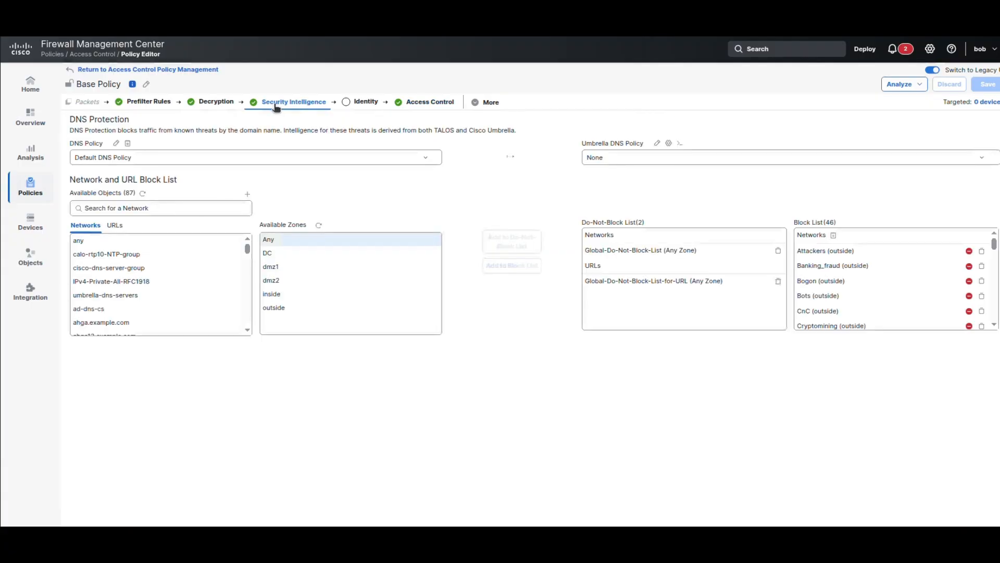
# - Find the cloudflare network list and add it to the Do-Not-Block List for any zone
pyautogui.click(122, 211)
pyautogui.write('clo')
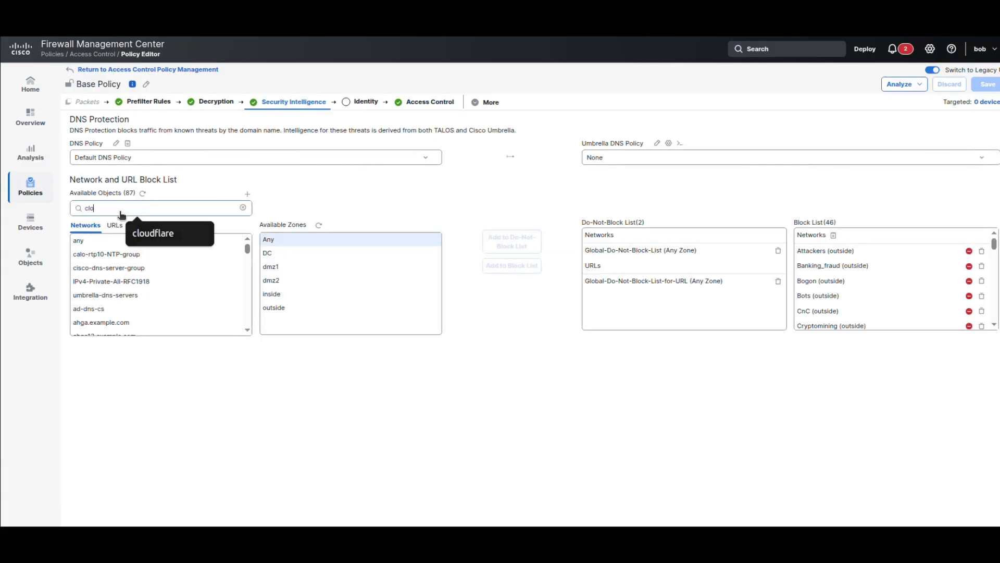
pyautogui.write('udfl')
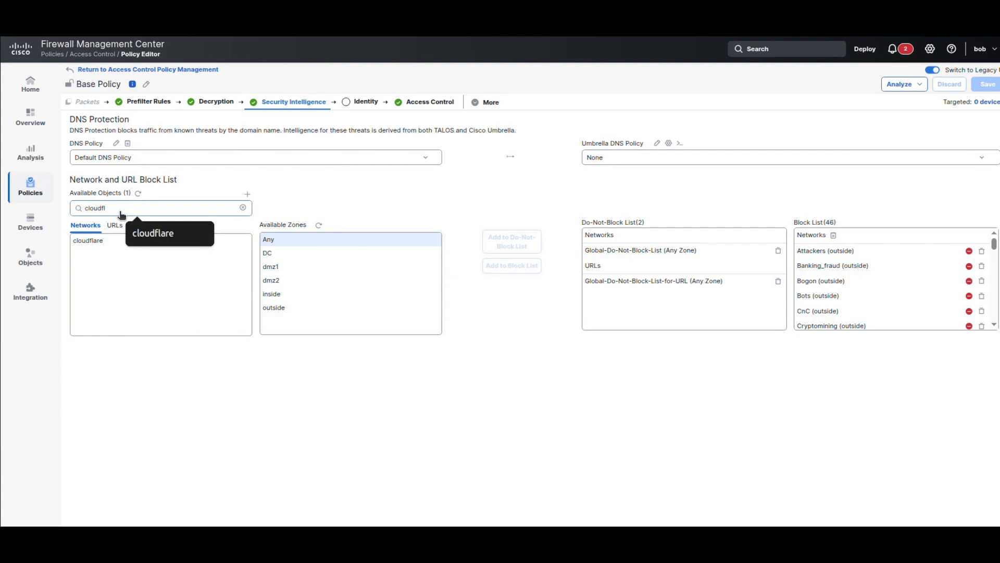
pyautogui.click(104, 242)
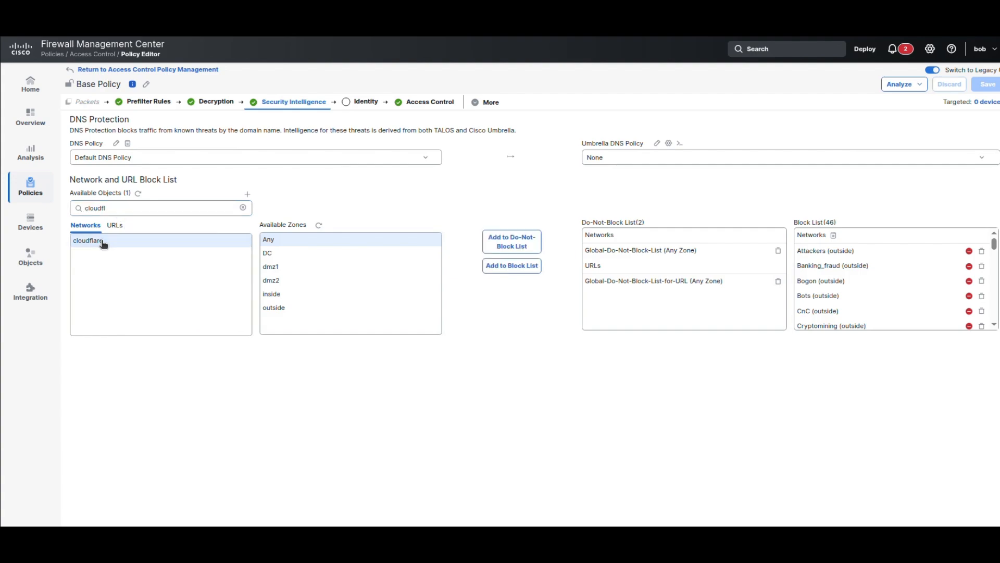
pyautogui.click(505, 247)
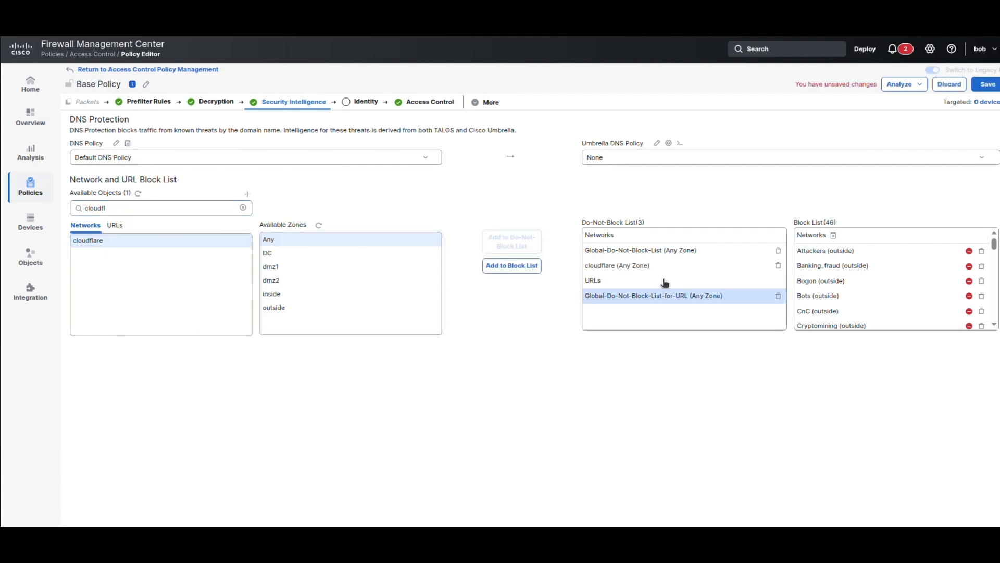
# - Add the bizpartners URL list to the Do-Not-Block List for any zone
pyautogui.click(124, 211)
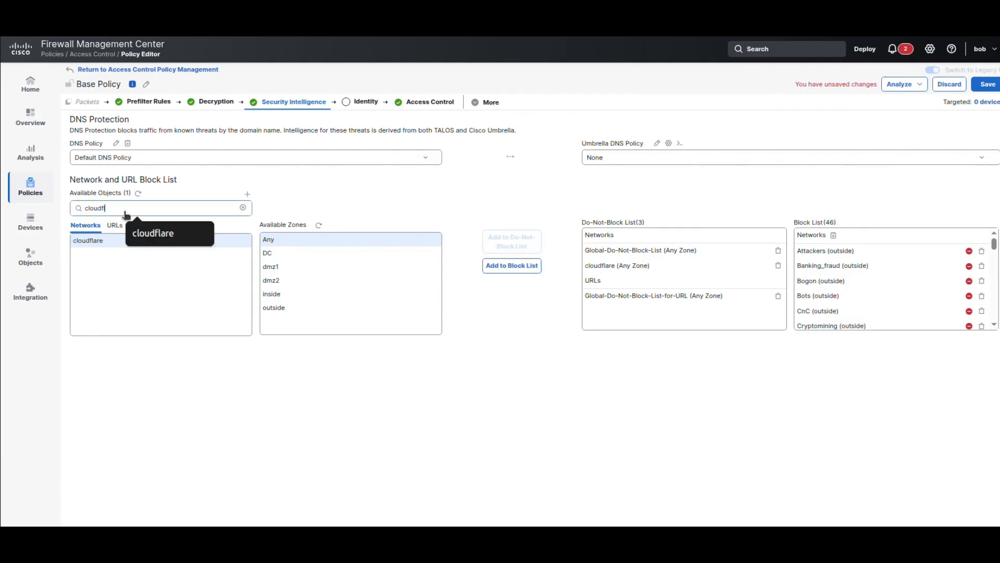
pyautogui.press('BackSpace')
pyautogui.press('BackSpace')
pyautogui.press('BackSpace')
pyautogui.press('BackSpace')
pyautogui.press('BackSpace')
pyautogui.write('biz')
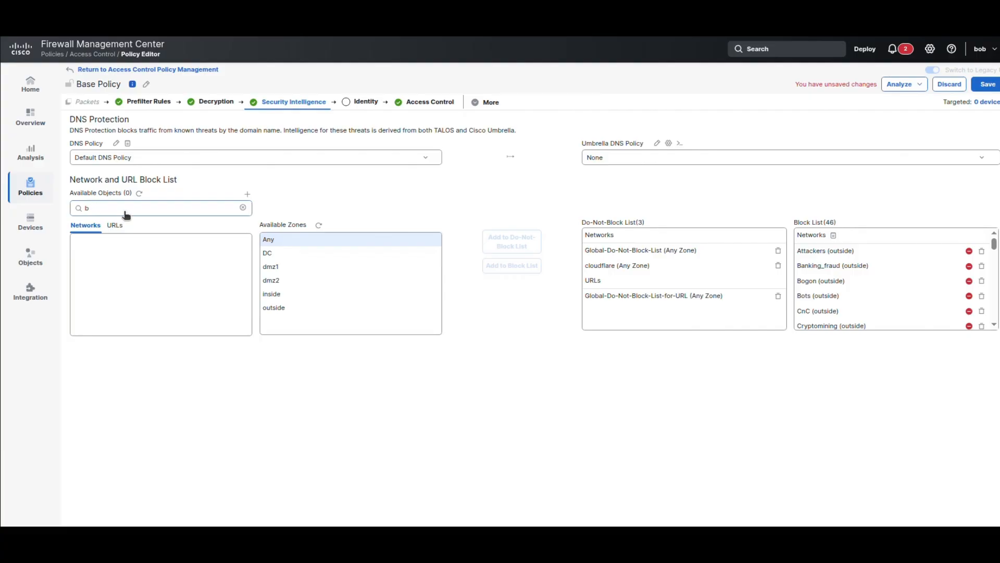
pyautogui.click(119, 228)
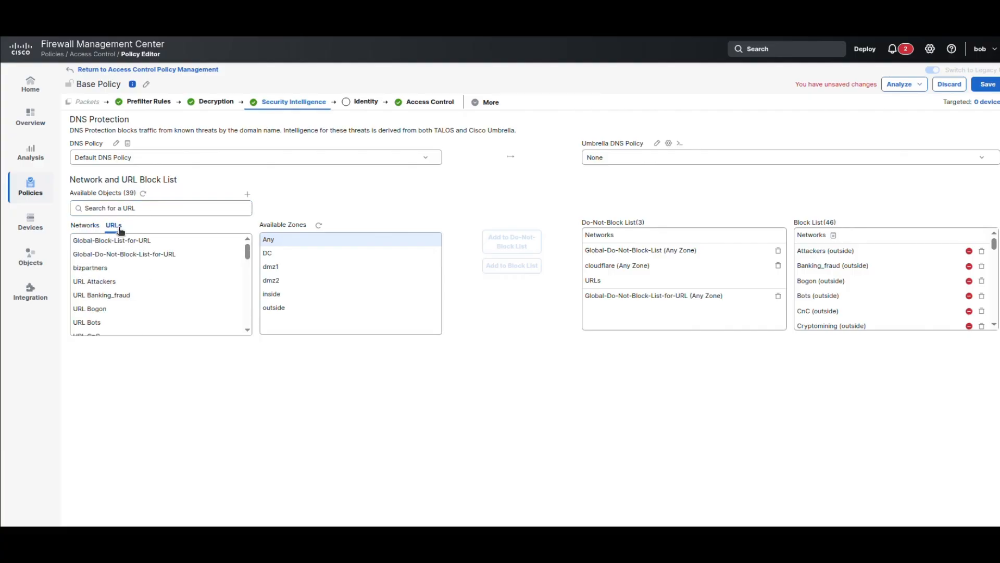
pyautogui.click(115, 273)
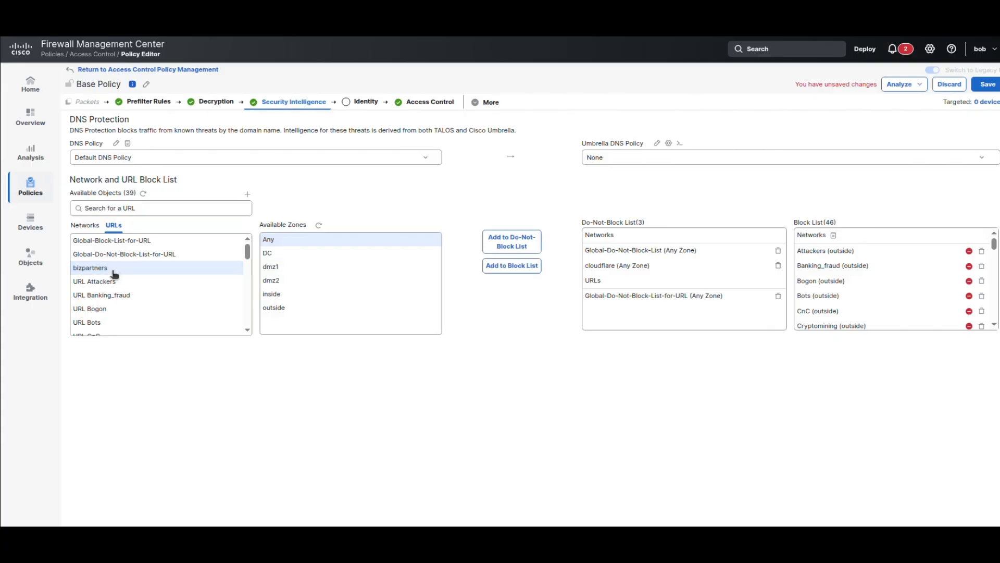
pyautogui.click(512, 242)
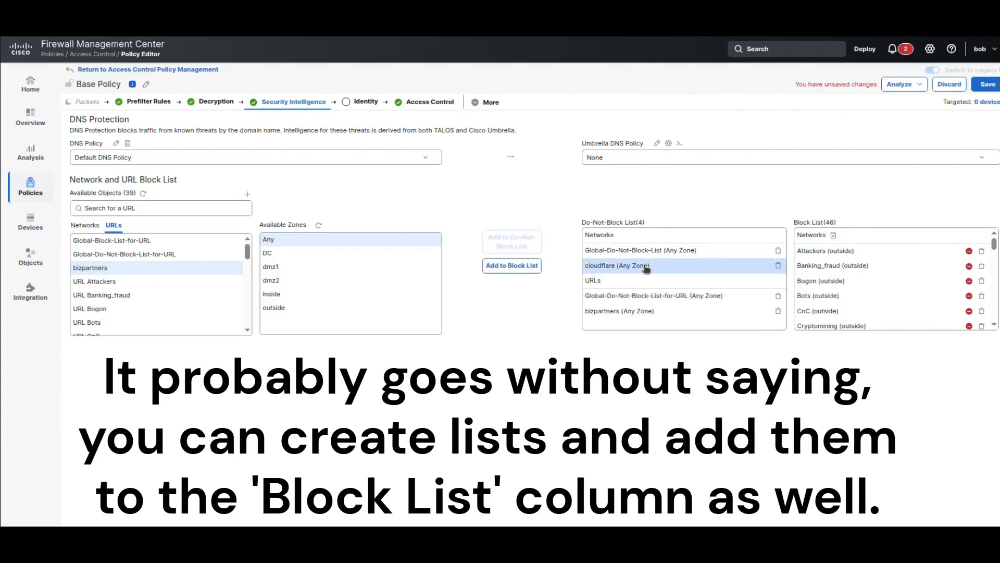
# - Remove the cloudflare and bizpartners entries from the Do-Not-Block List
pyautogui.click(777, 265)
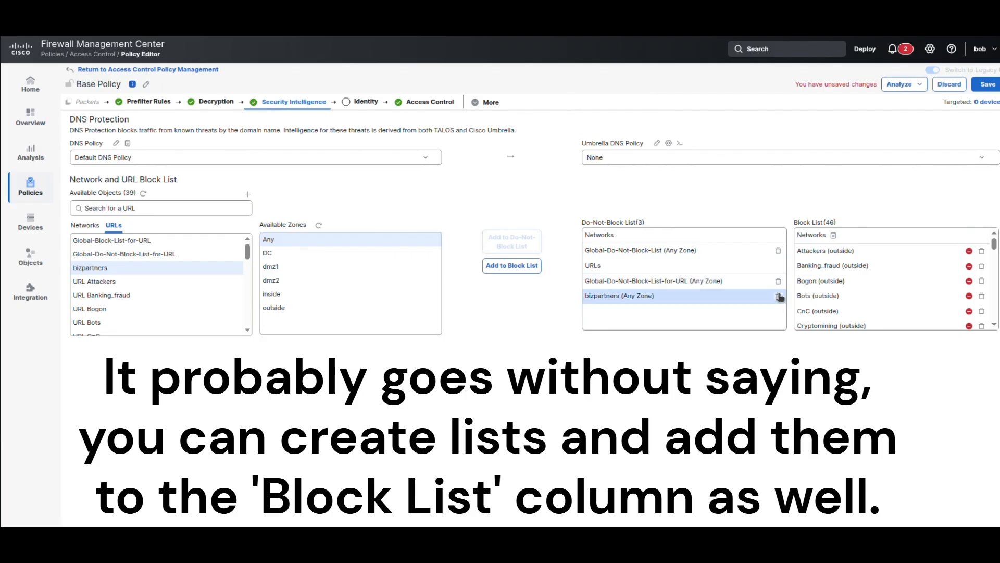
pyautogui.click(779, 296)
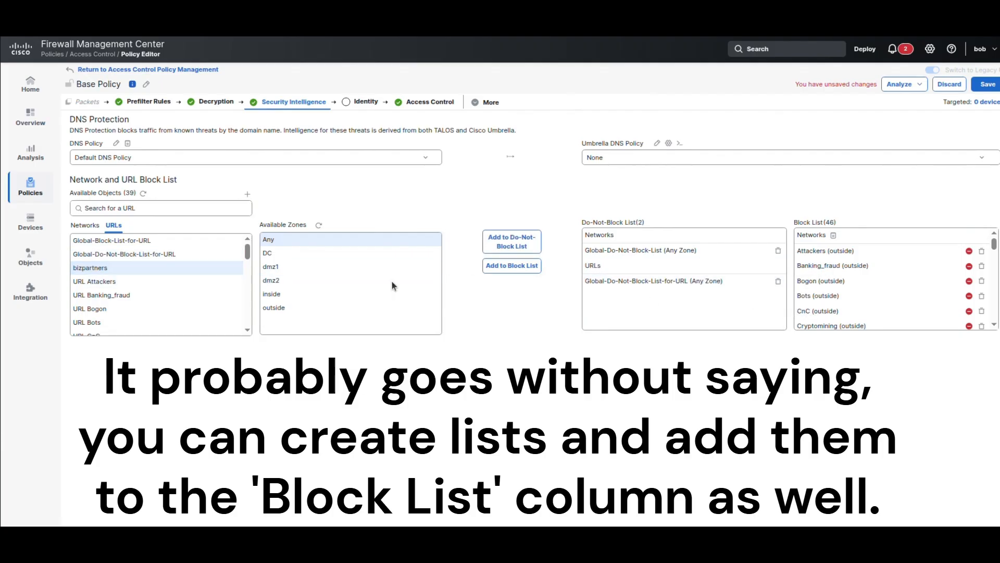
# - Add the bizpartners URL list and the cloudflare network list to the Do-Not-Block List for the outside zone, and save the policy
pyautogui.click(277, 307)
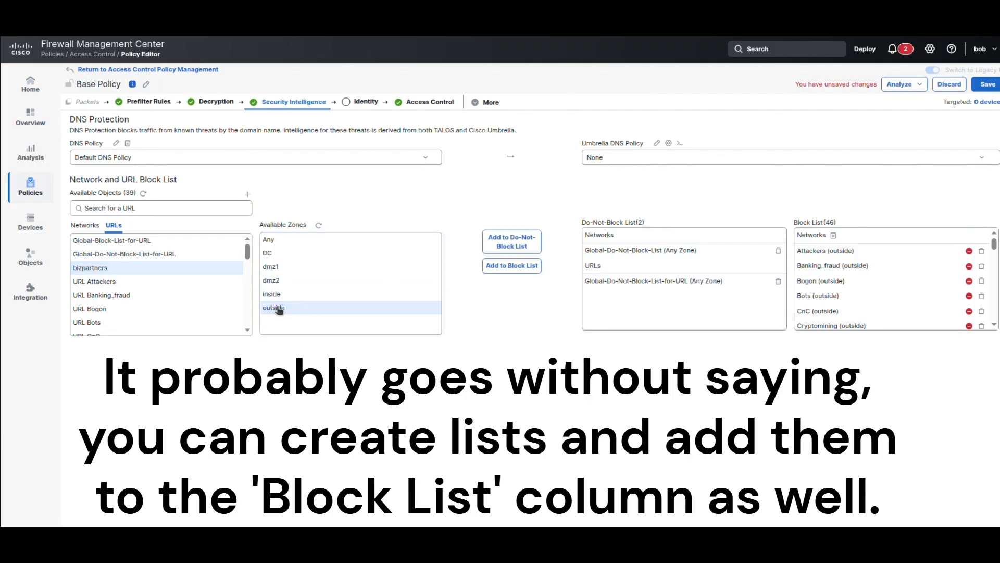
pyautogui.click(519, 252)
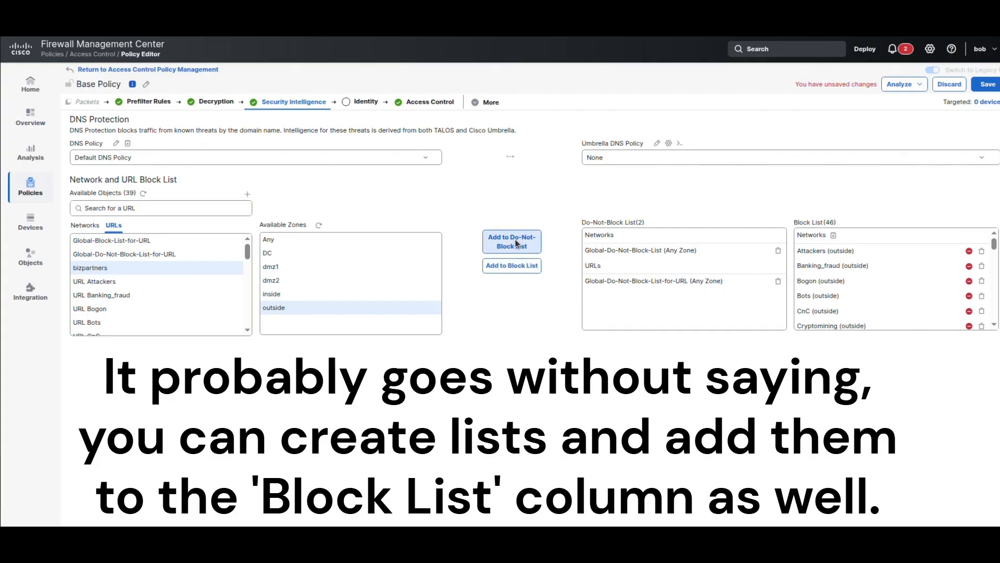
pyautogui.click(85, 226)
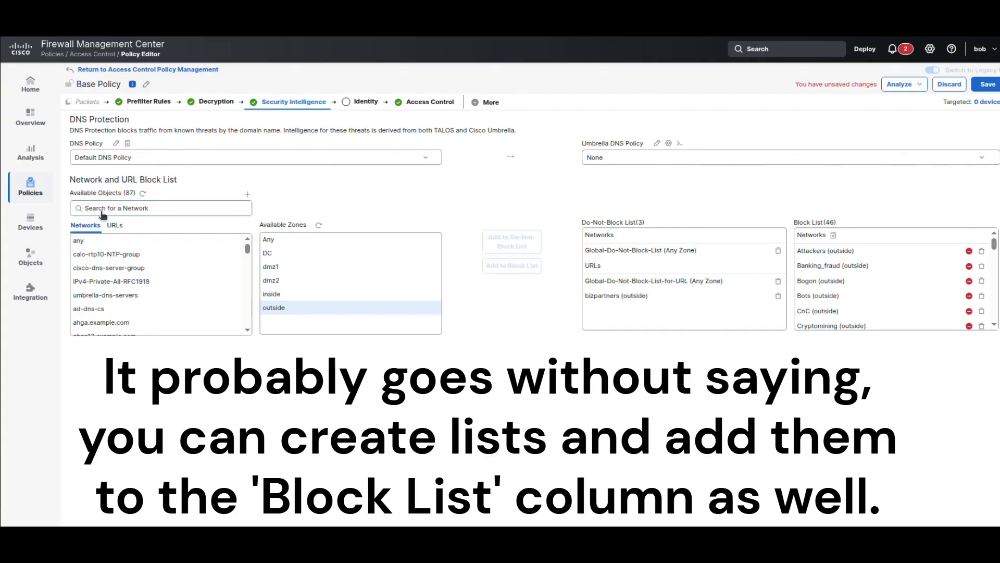
pyautogui.click(103, 208)
pyautogui.write('cloud')
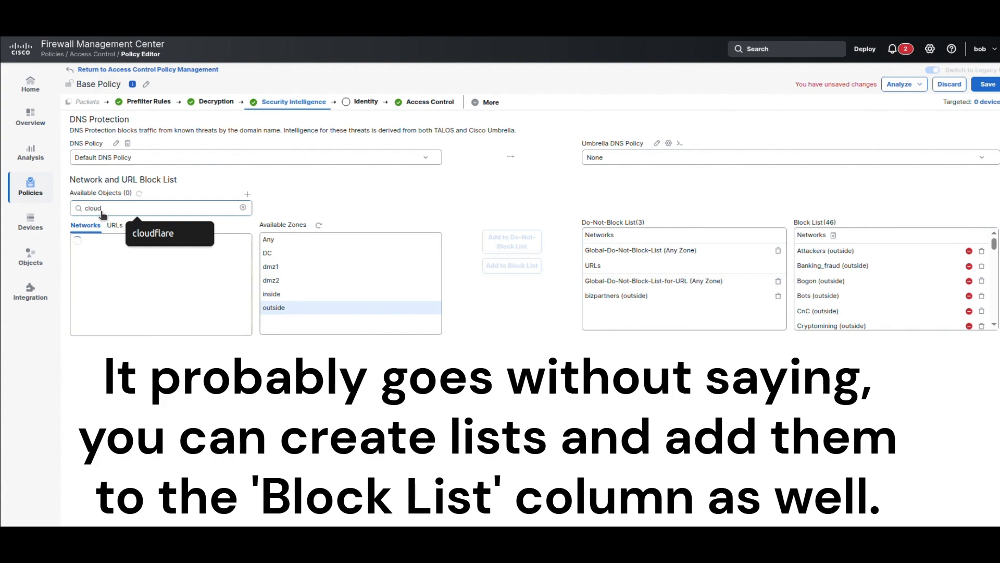
pyautogui.click(93, 242)
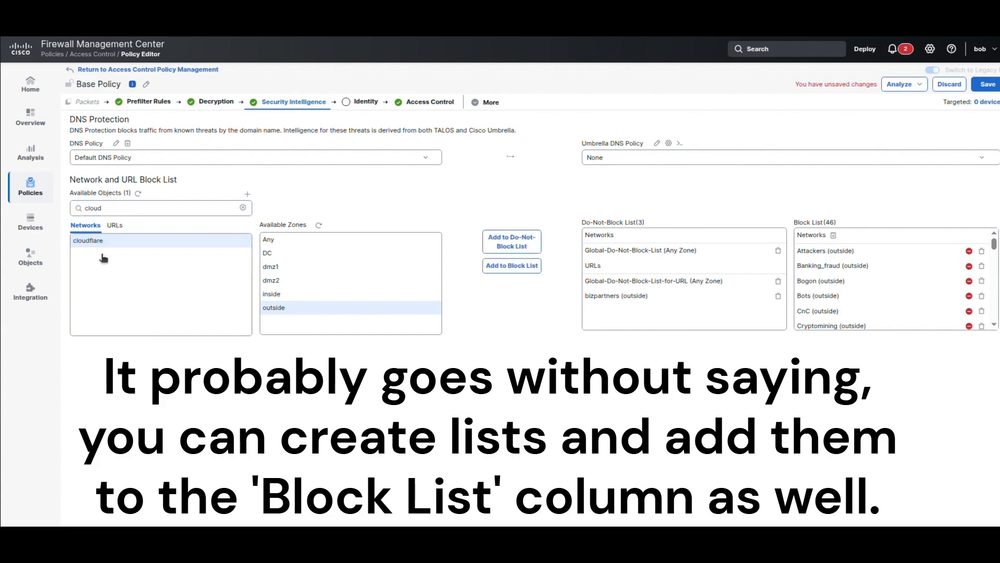
pyautogui.click(529, 246)
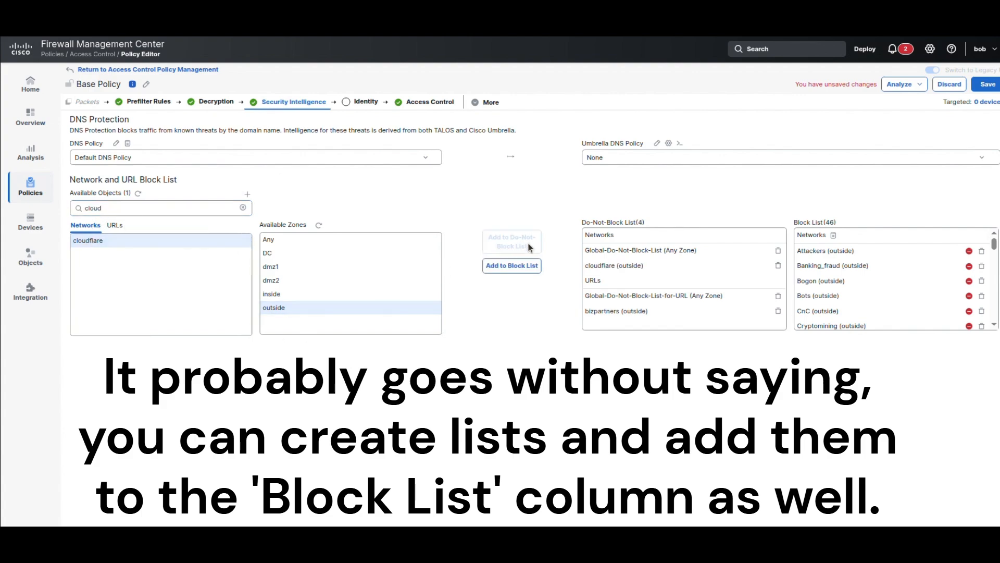
pyautogui.click(986, 86)
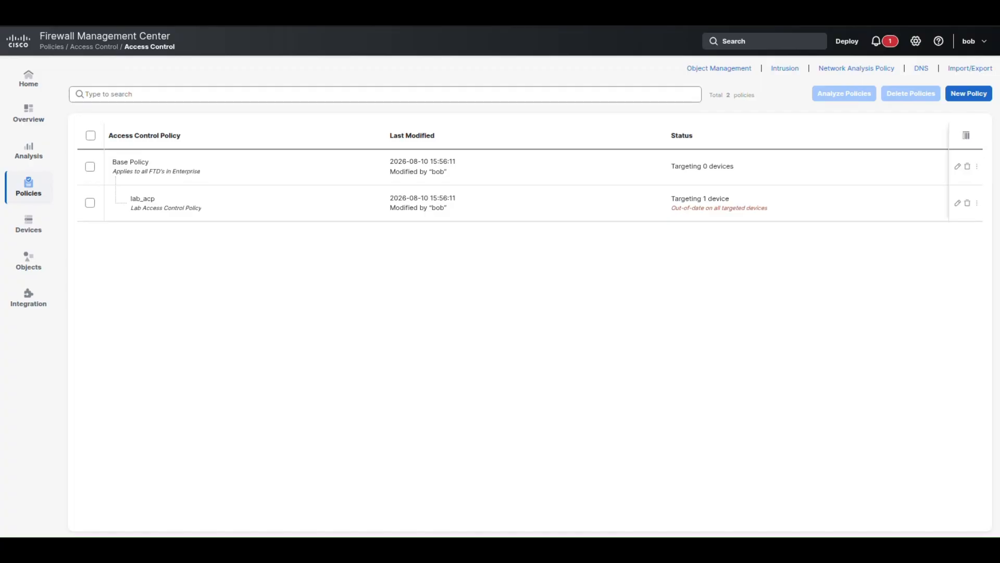
# - Examine the network Block List logging options in the Base Policy's Security Intelligence settings, and close them without changes
pyautogui.click(958, 166)
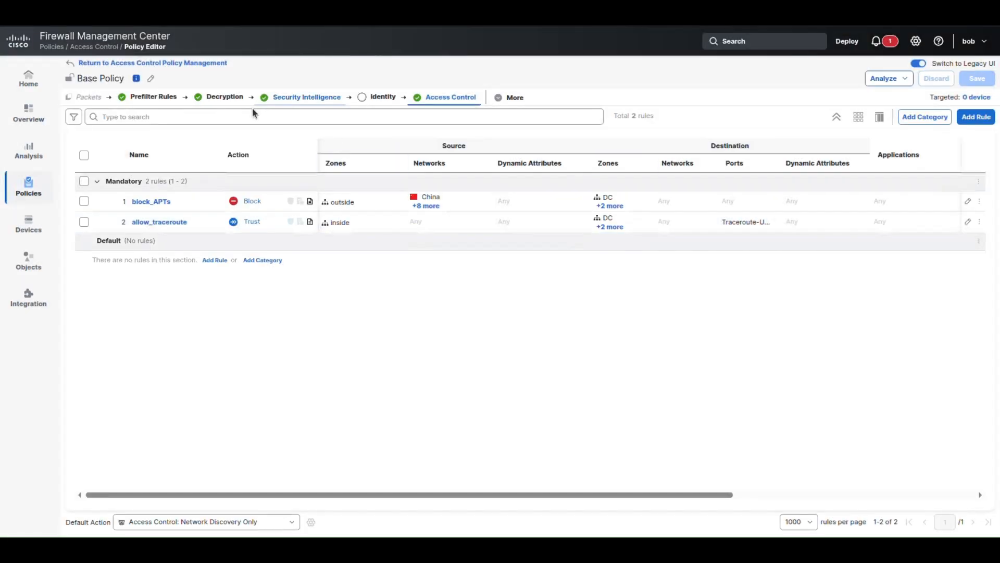
pyautogui.click(275, 99)
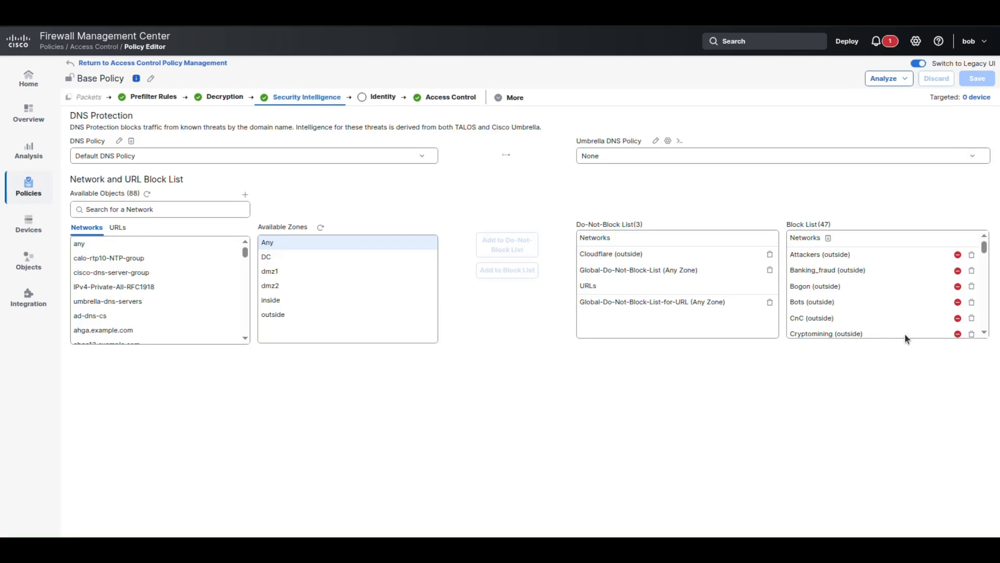
pyautogui.click(829, 240)
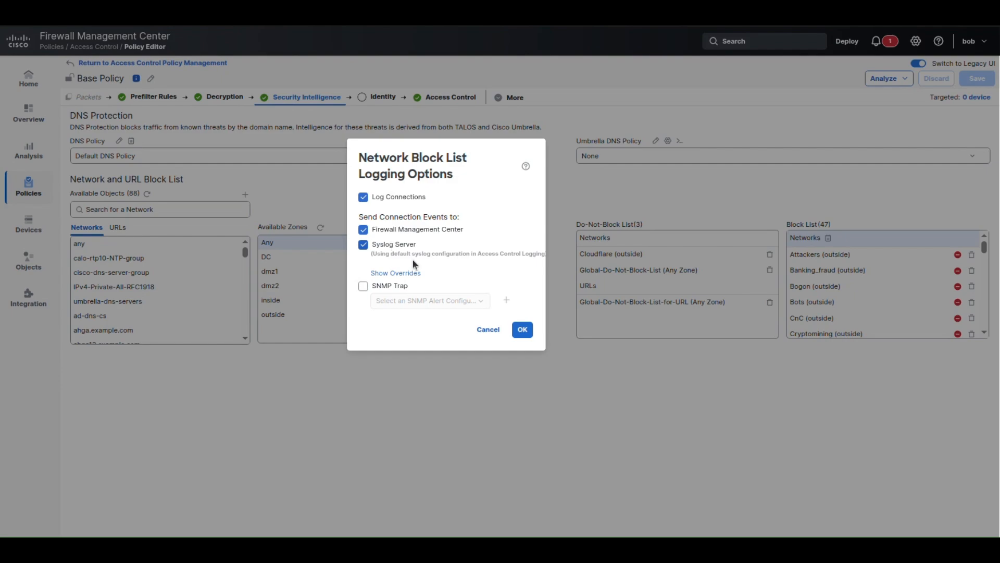
pyautogui.click(494, 331)
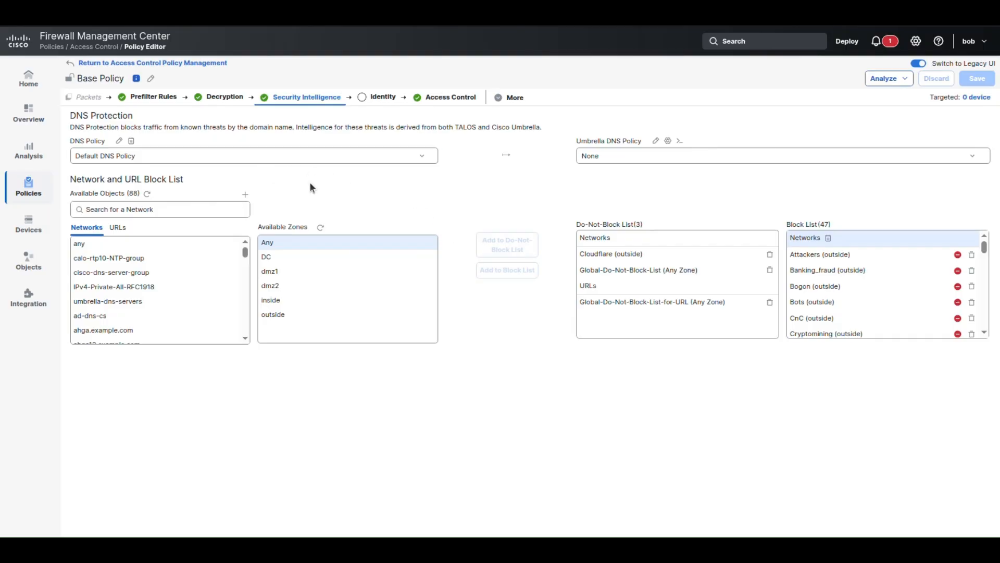
# - Examine the syslog servers configured in the example-platform-settings policy for the threat defense device
pyautogui.click(31, 227)
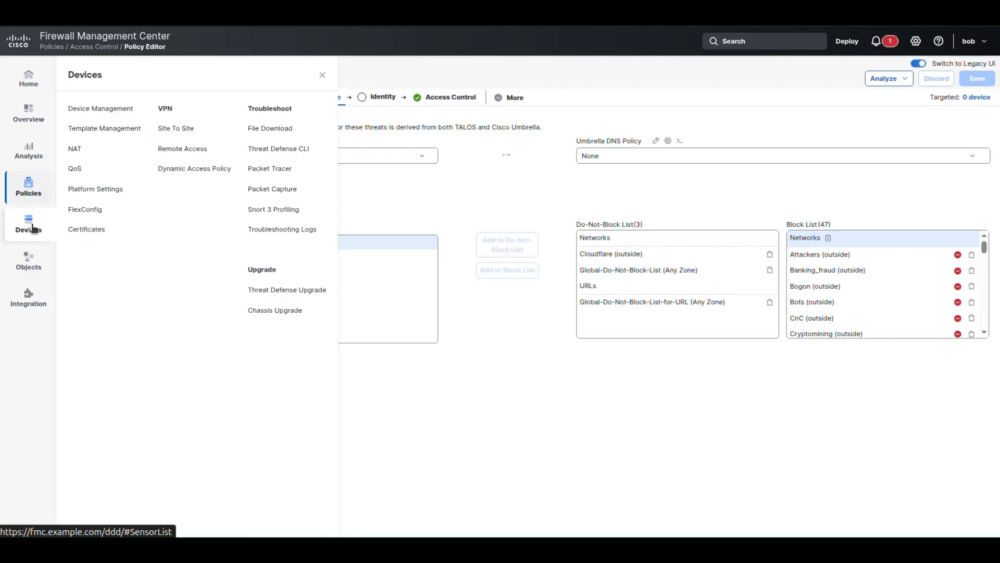
pyautogui.click(90, 193)
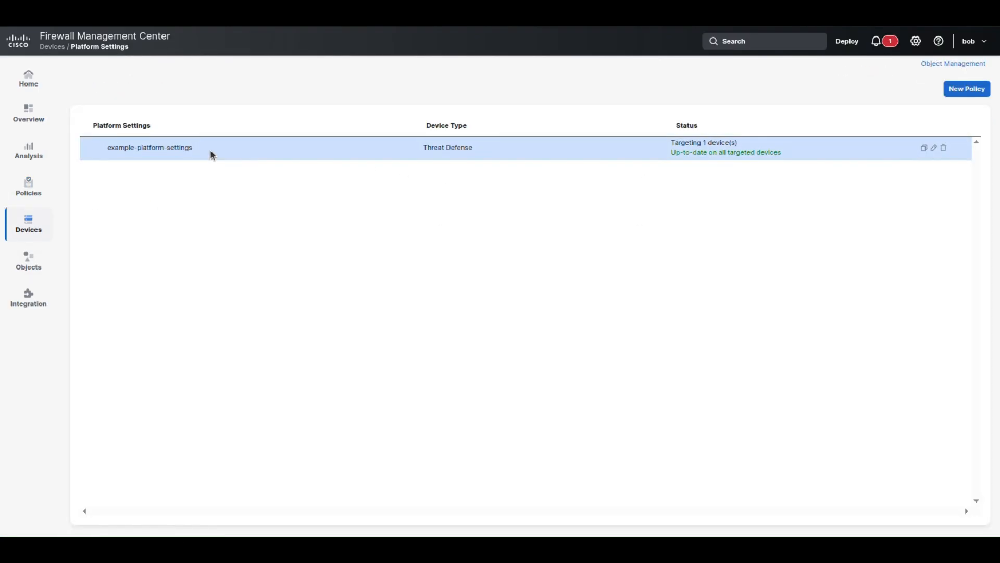
pyautogui.click(935, 150)
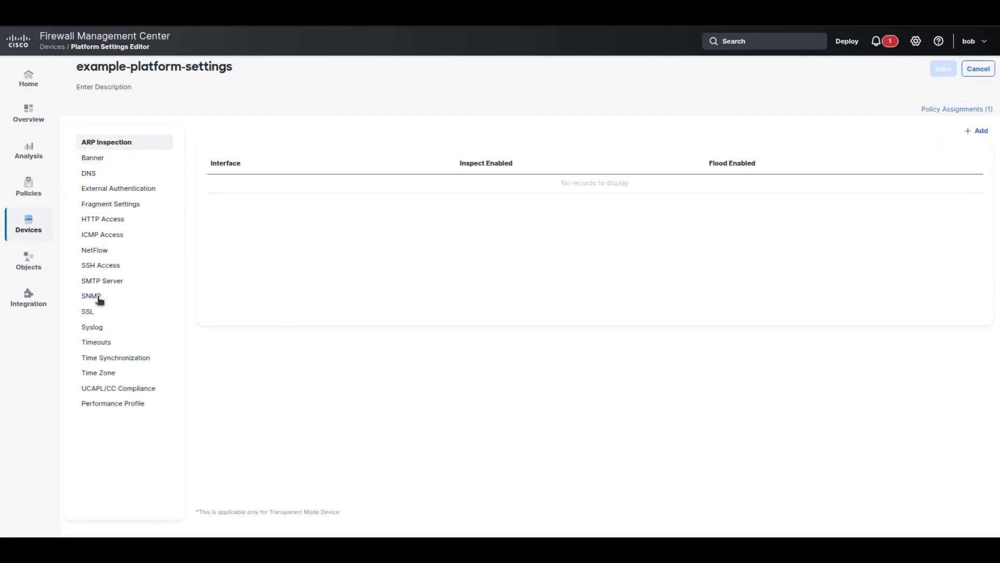
pyautogui.click(110, 328)
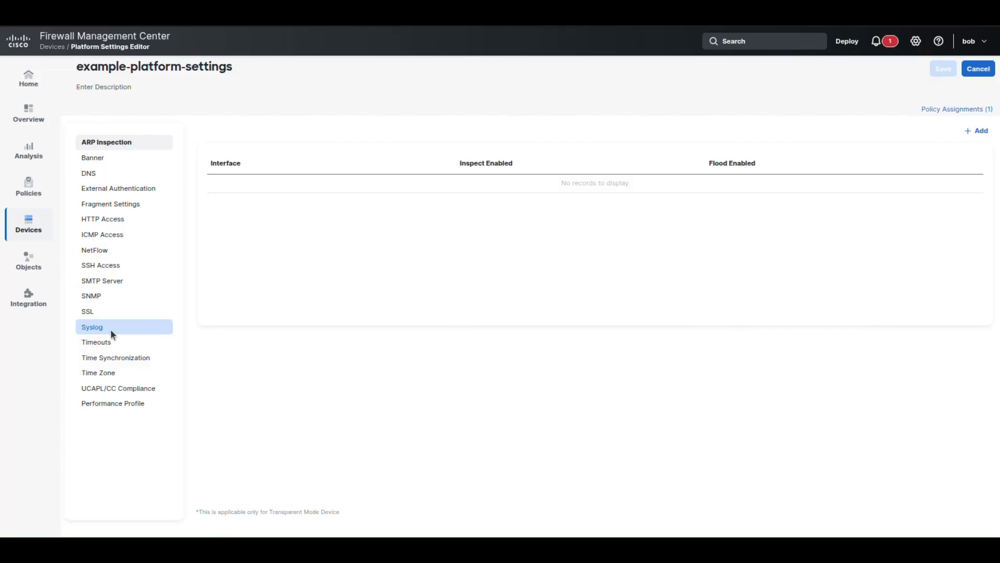
pyautogui.click(573, 129)
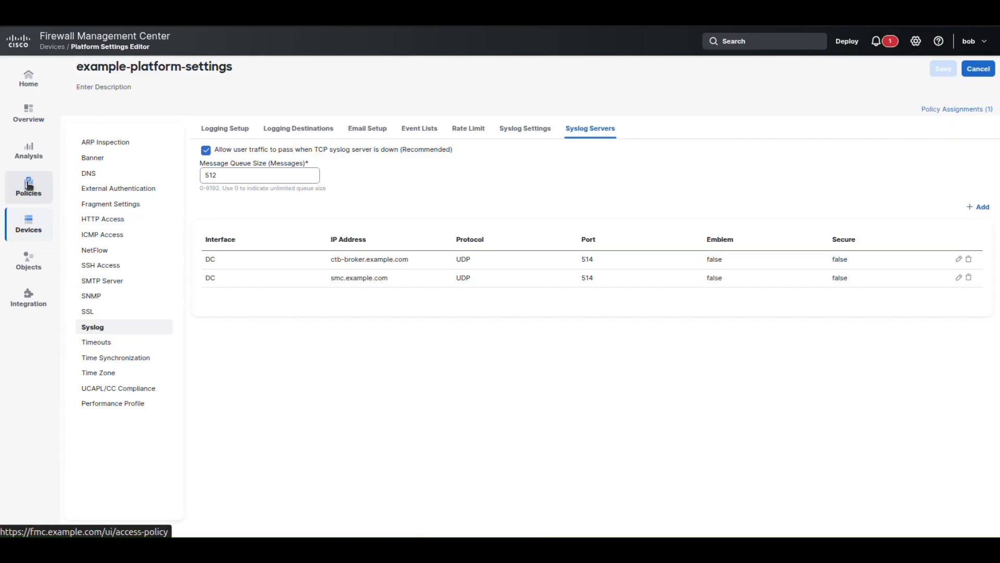
# - Open the lab_acp access control policy and review its default syslog, IPS, and file and malware logging settings
pyautogui.moveTo(32, 185)
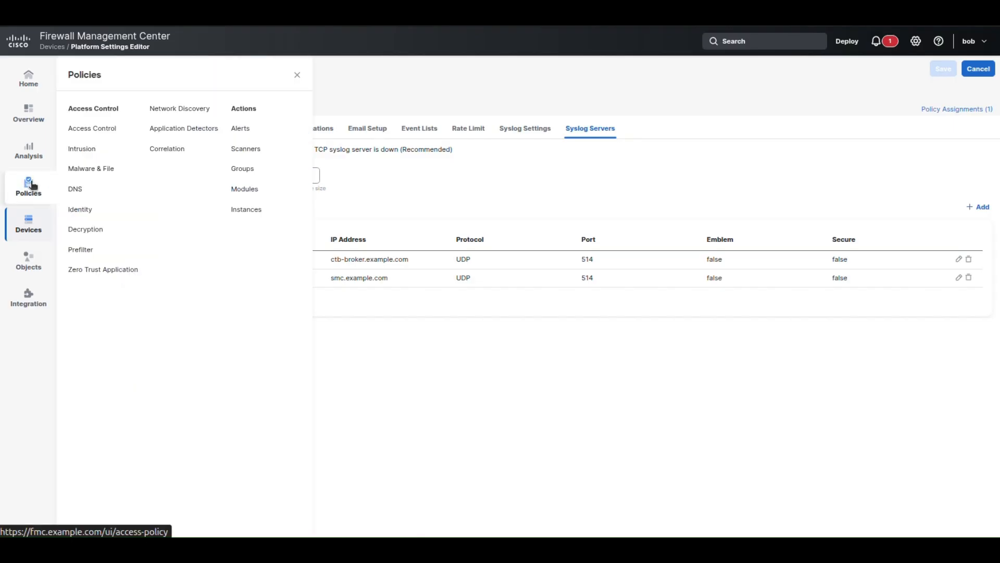
pyautogui.click(98, 128)
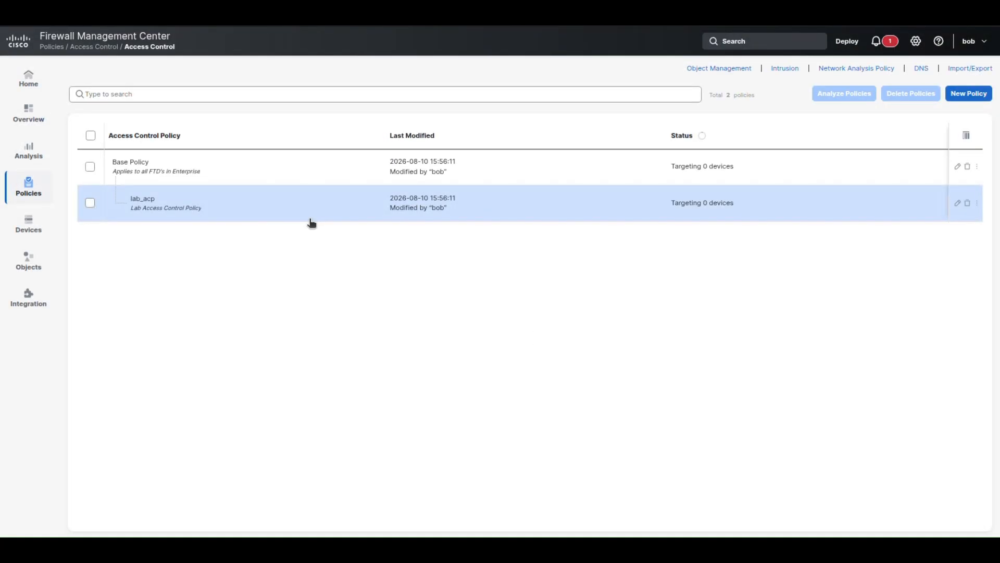
pyautogui.click(721, 167)
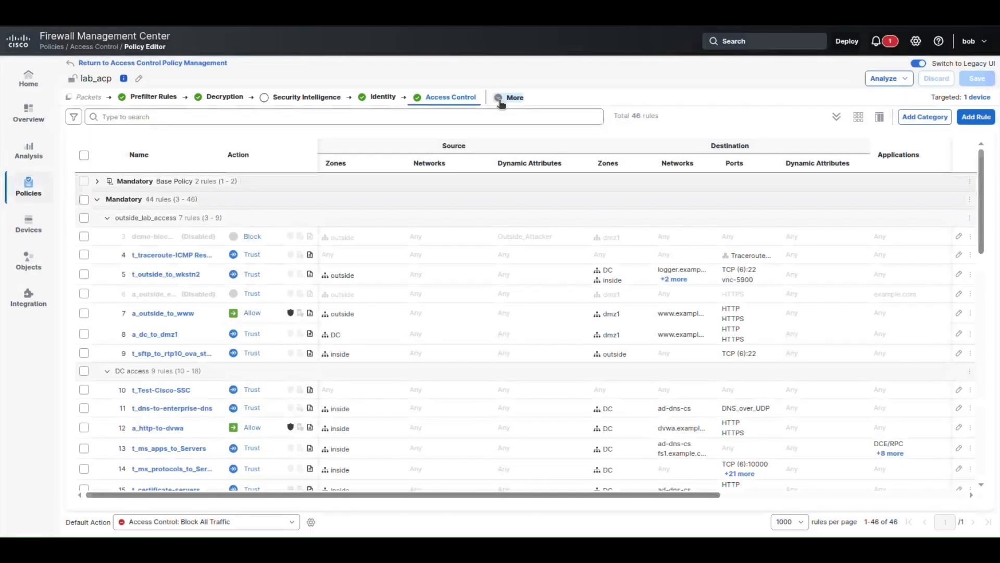
pyautogui.click(501, 99)
pyautogui.click(488, 169)
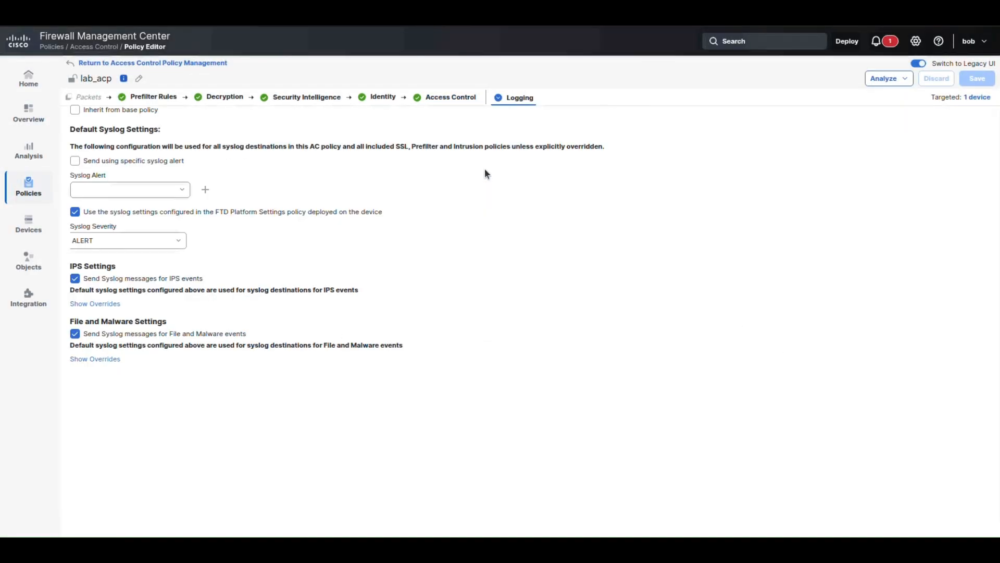